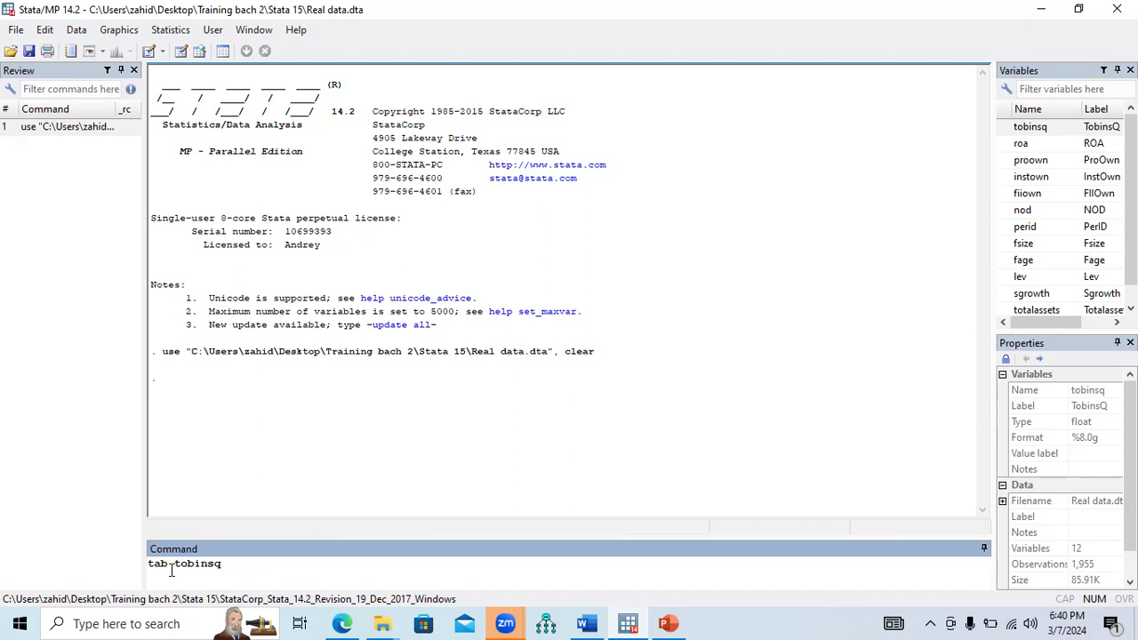
- Run the command "tab tobinsq" to tabulate the frequencies of tobinsq
key("Right")
key("Right")
key("Right")
key("Right")
key("Right")
key("Right")
key("Right")
key("Return")
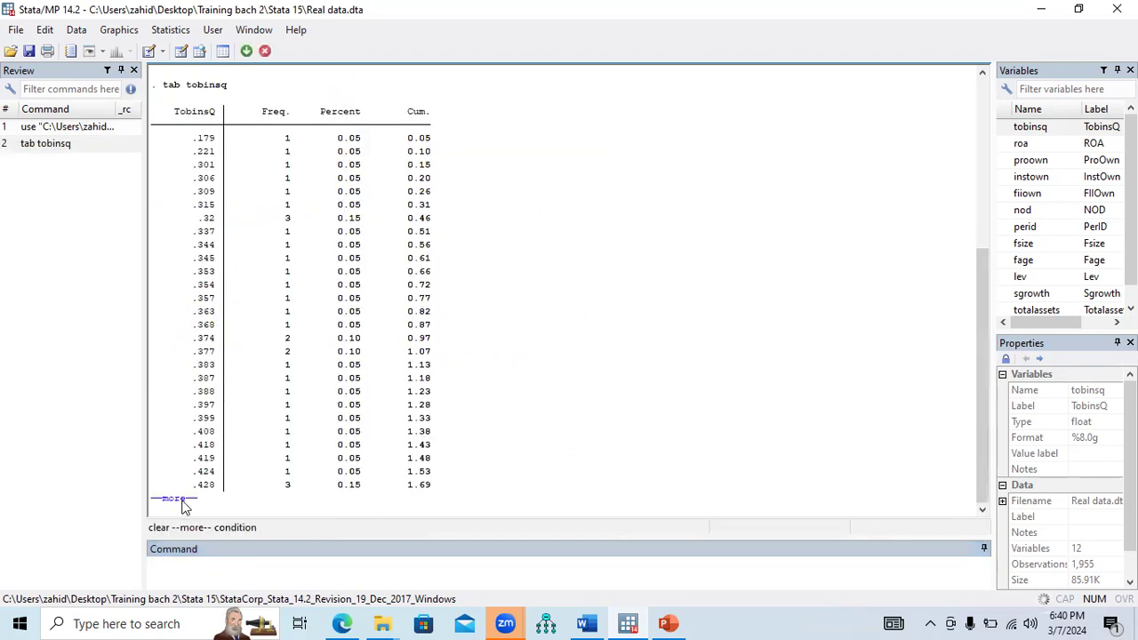
- Page through the tobinsq frequency table and go back to its beginning to examine the Freq., Percent and Cum. columns
left_click(182, 500)
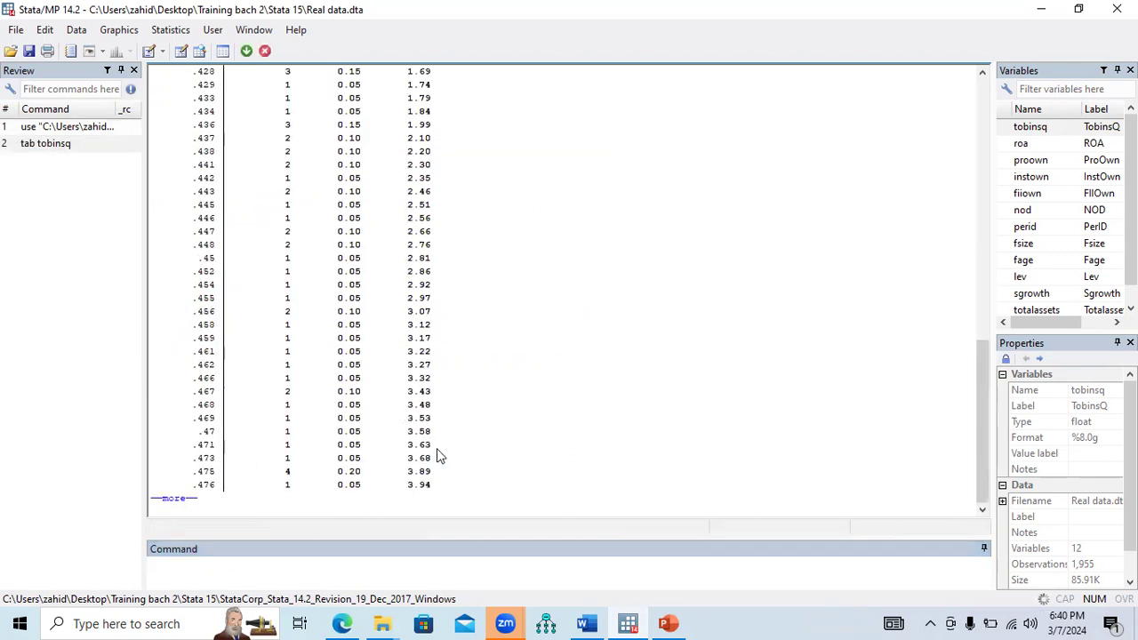
left_click(183, 499)
left_click(185, 500)
left_click(184, 500)
left_click(184, 500)
left_click(184, 500)
left_click(184, 499)
left_click(184, 499)
left_click(184, 500)
left_click(184, 500)
left_click(184, 499)
left_click(184, 499)
left_click(185, 499)
left_click(184, 500)
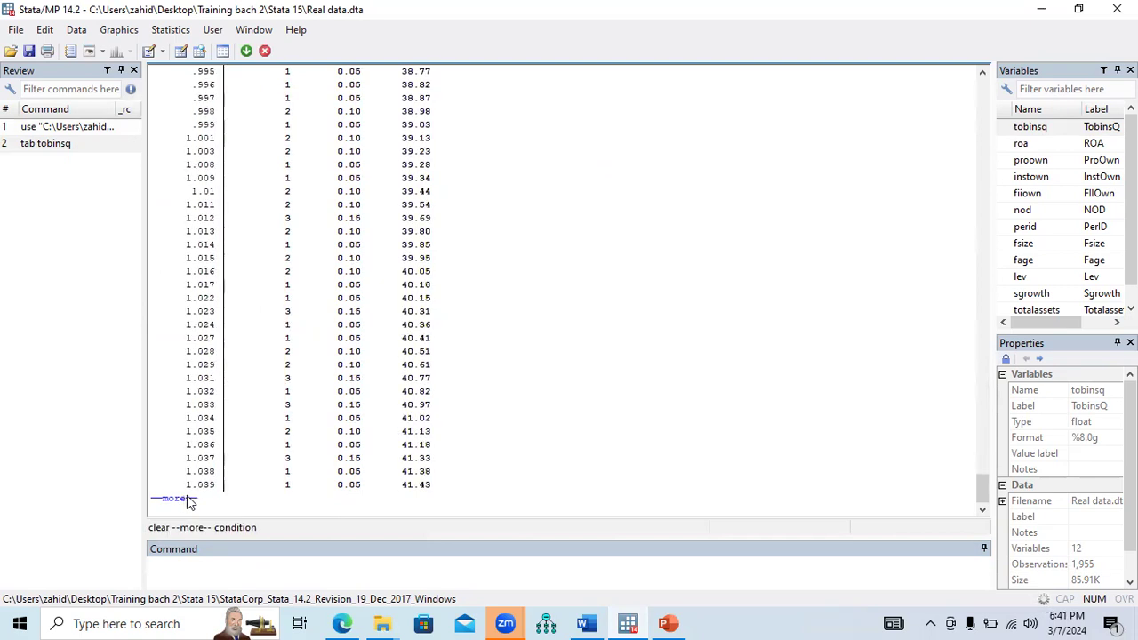
left_click_drag(982, 489, 988, 111)
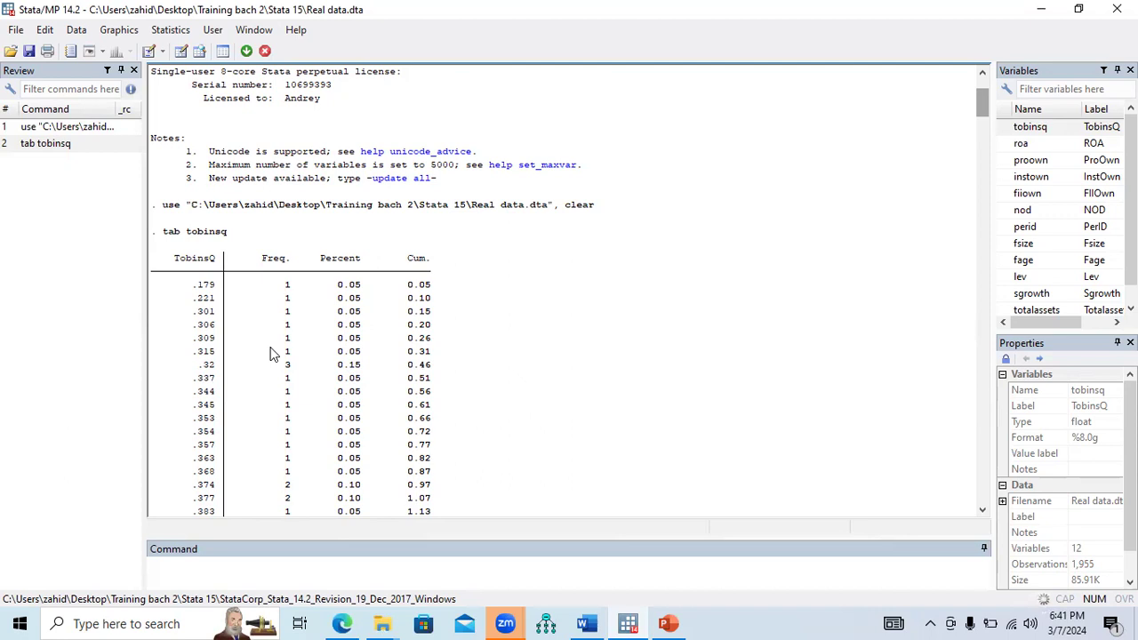
- Switch to PowerPoint to check the slide's generate price2 = 2*price example, and return to Stata
left_click(668, 623)
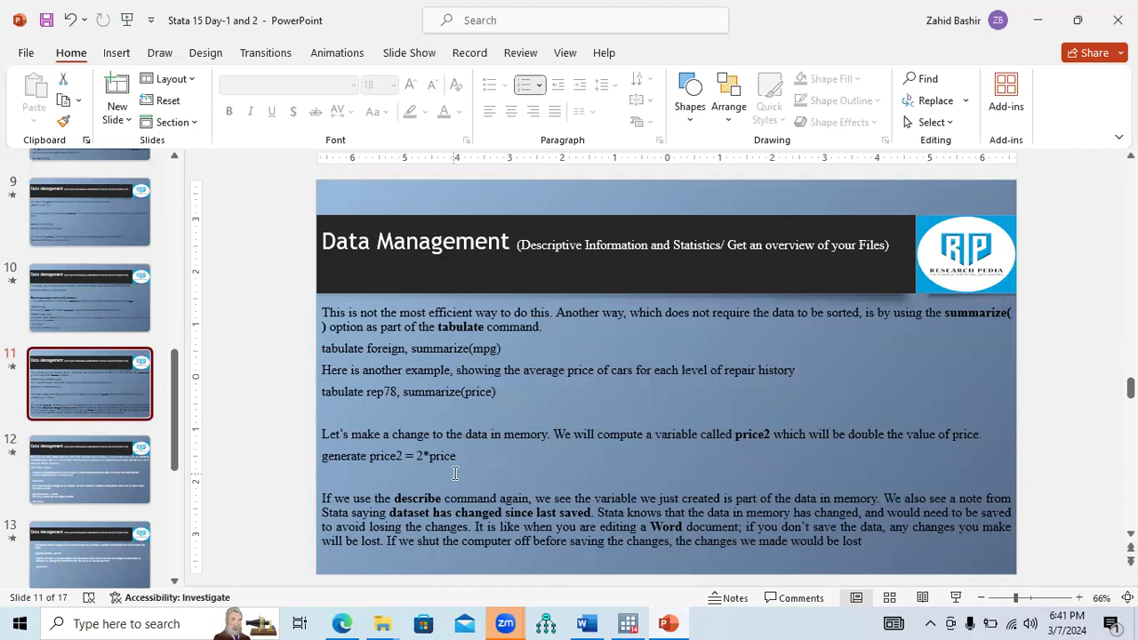
left_click(626, 624)
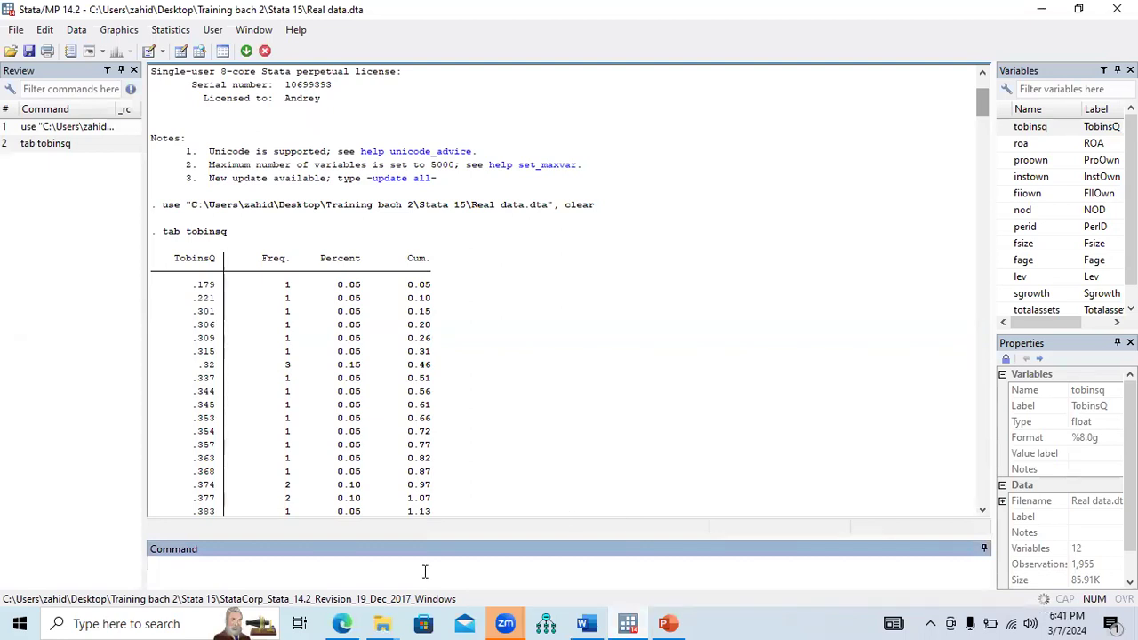
- Page the remaining tobinsq output through to its end and remove the stray characters from the command line
key("space")
key("space")
key("space")
key("space")
key("space")
key("space")
key("space")
key("space")
key("space")
key("space")
key("space")
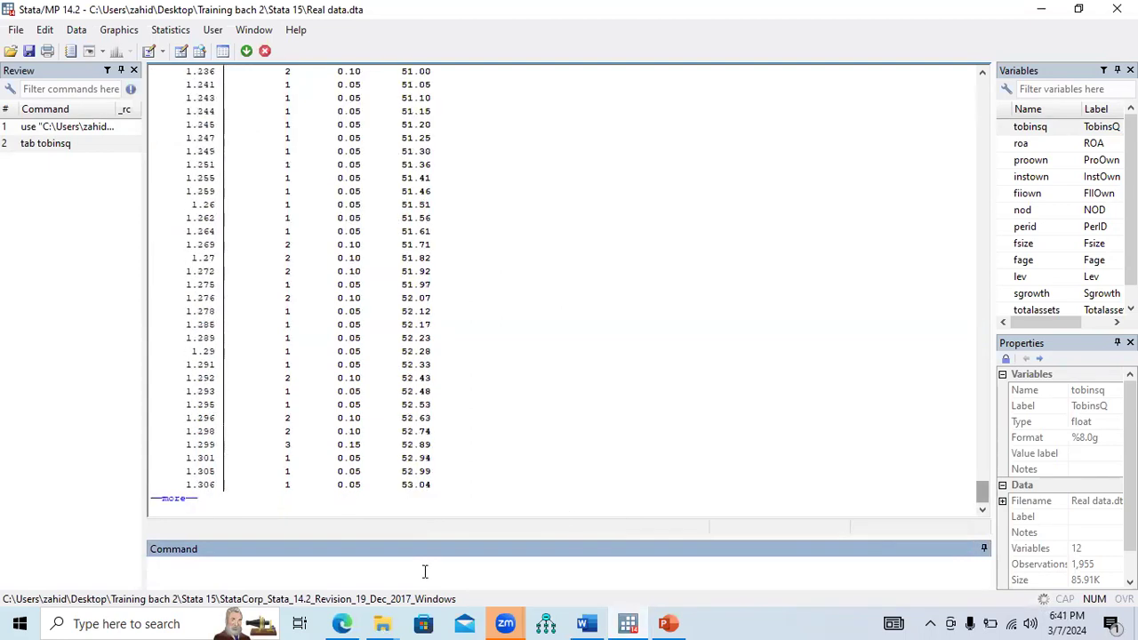
key("g")
key("g")
key("g")
key("g")
key("g")
key("g")
key("g")
key("g")
key("g")
key("g")
key("g")
key("g")
key("g")
key("g")
key("g")
key("g")
key("g")
key("g")
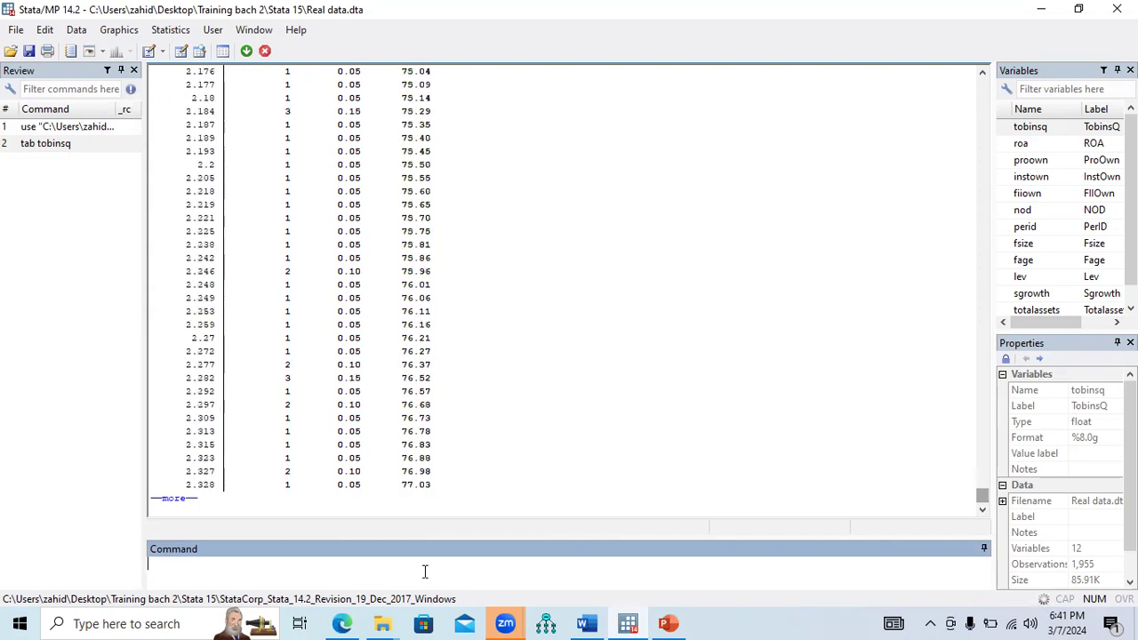
type("ggggggggggggggggg")
key("BackSpace")
key("BackSpace")
key("BackSpace")
key("BackSpace")
key("BackSpace")
key("BackSpace")
key("BackSpace")
key("BackSpace")
key("BackSpace")
key("BackSpace")
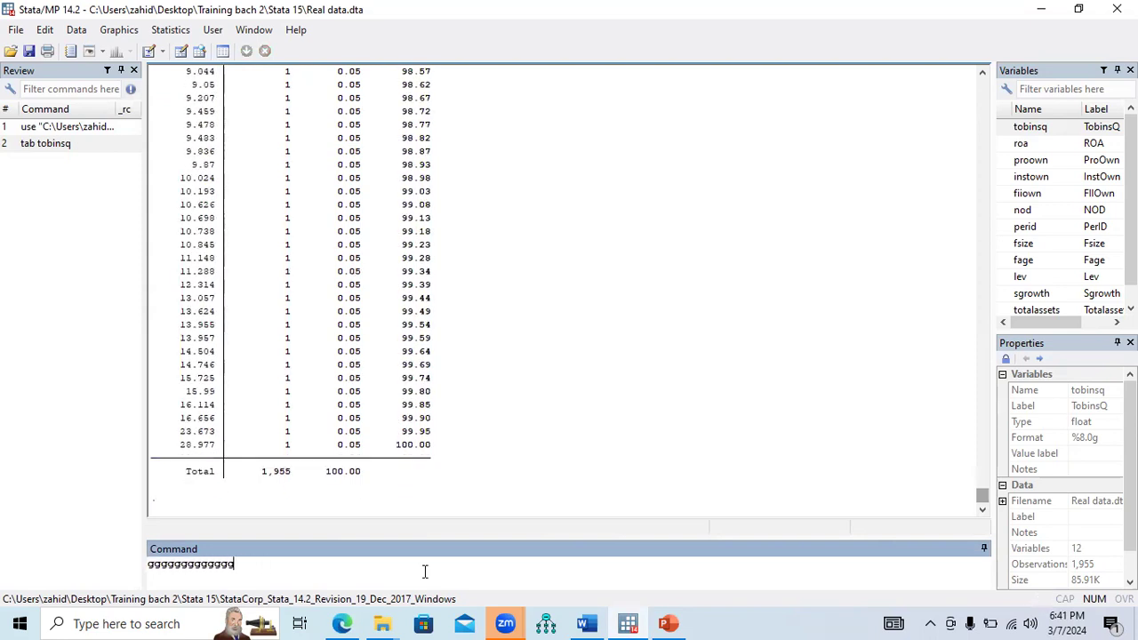
key("BackSpace")
key("BackSpace")
key("BackSpace")
key("BackSpace")
key("BackSpace")
key("BackSpace")
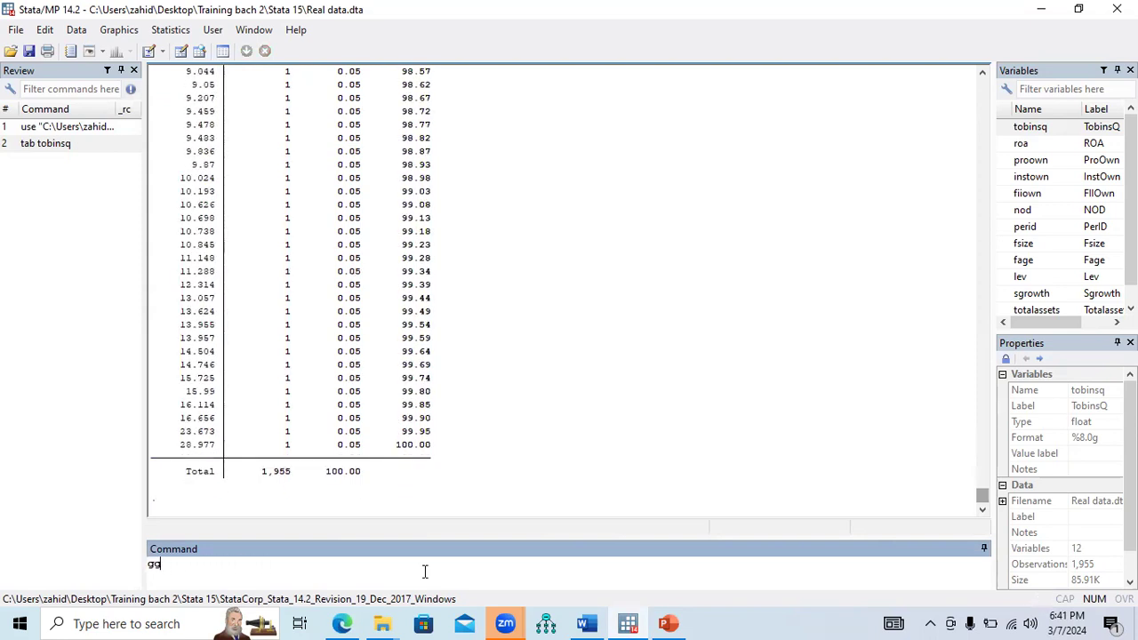
- Generate a variable tobinsq2 with "gen tobinsq2 = tobinsq*2" and check for it in the variable list
type("en")
type("erate")
key("BackSpace")
key("BackSpace")
key("BackSpace")
key("BackSpace")
double_click(1005, 131)
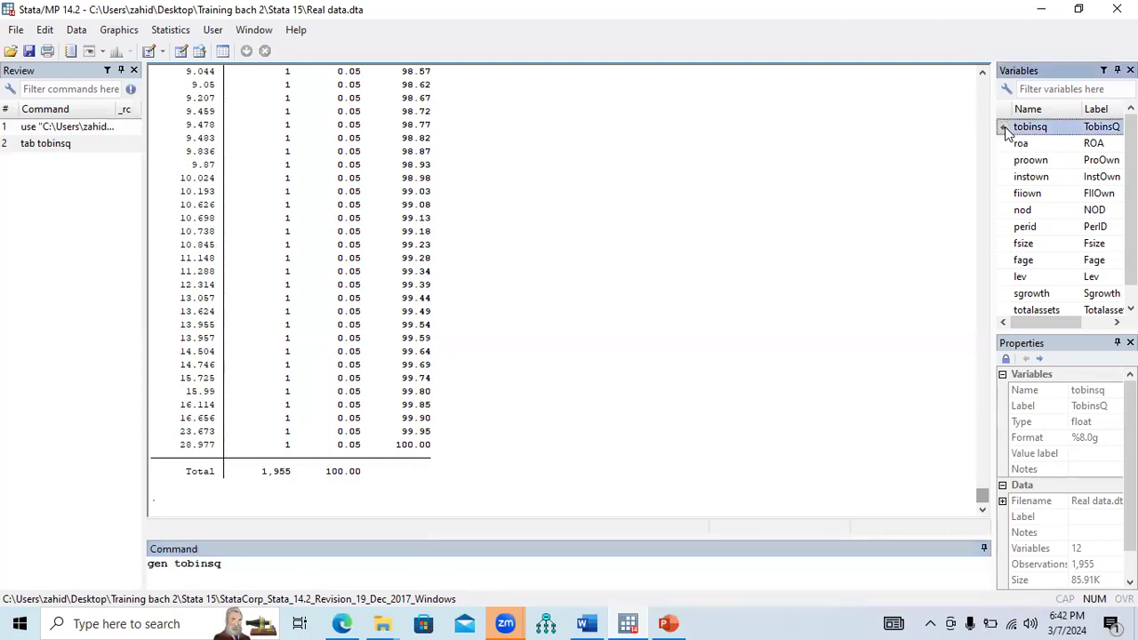
left_click(230, 564)
type("2 =")
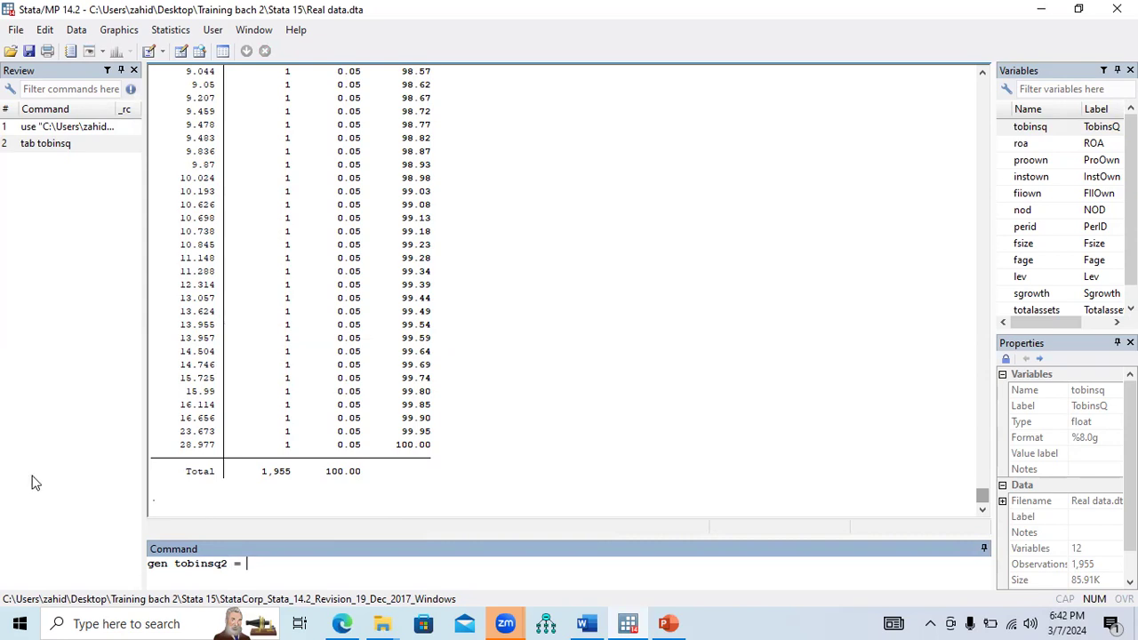
left_click(1005, 126)
left_click(1004, 127)
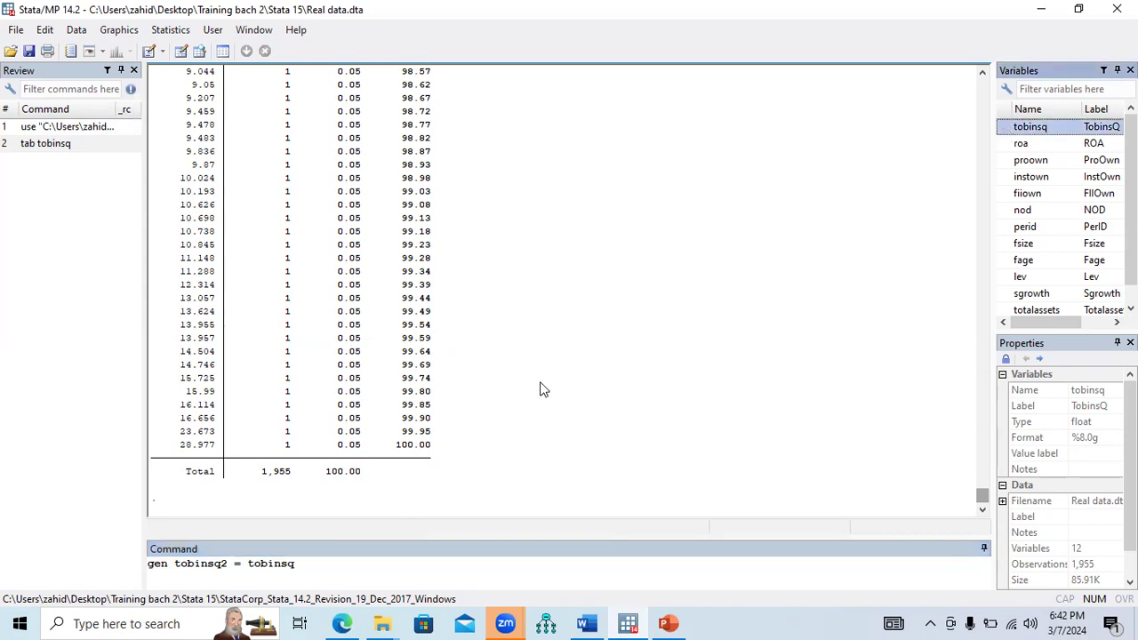
left_click(327, 563)
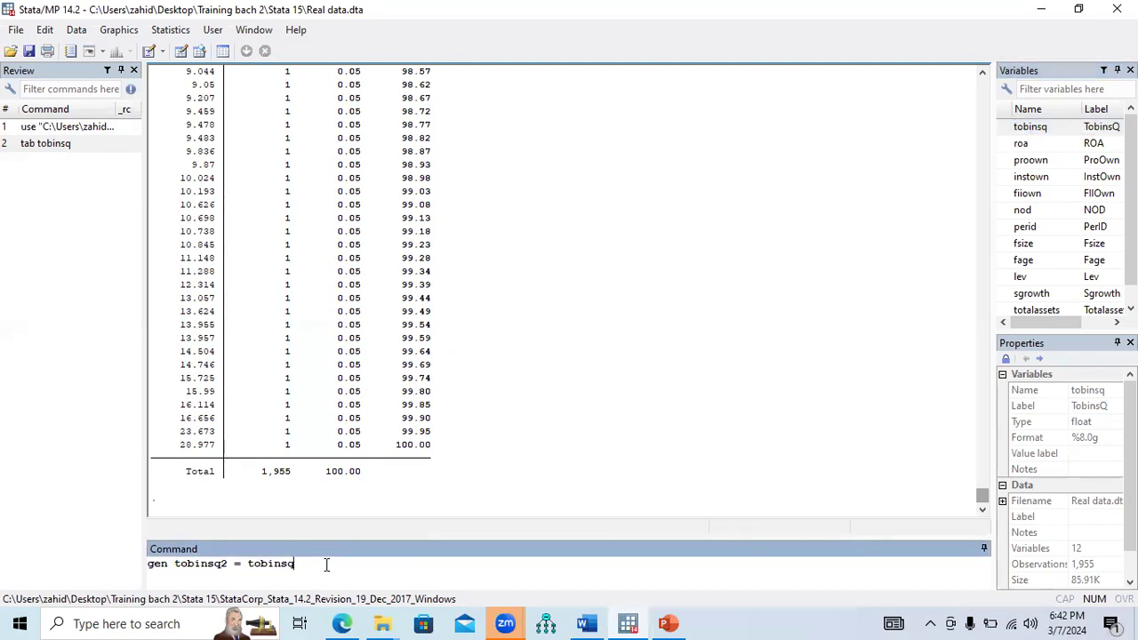
type("*")
key("Return")
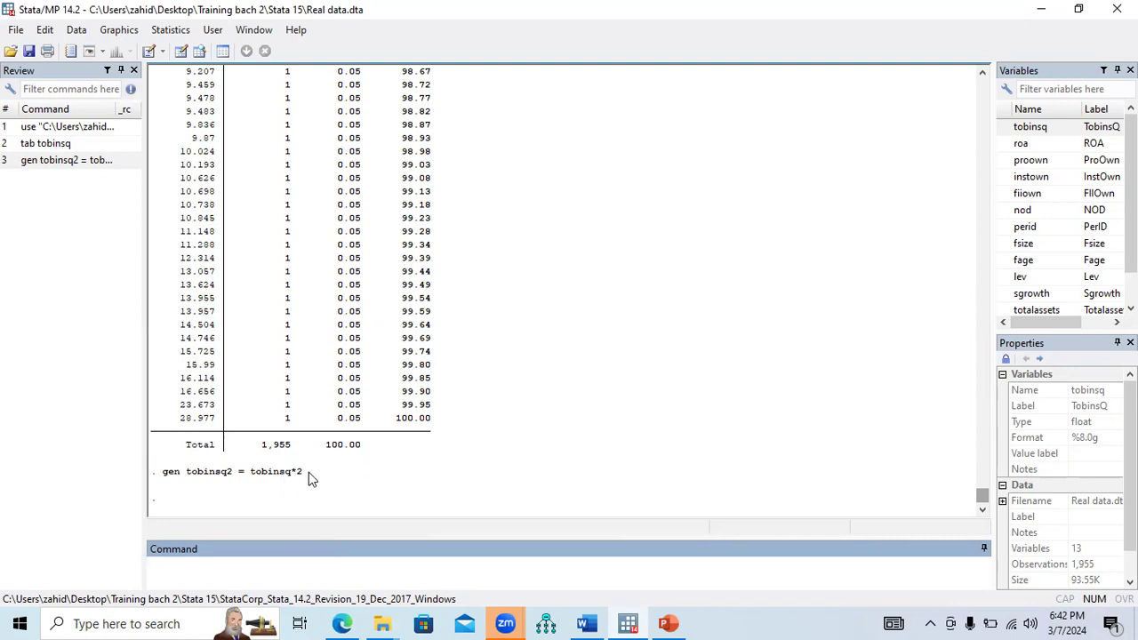
scroll(1035, 267, "down", 1)
scroll(1028, 301, "down", 1)
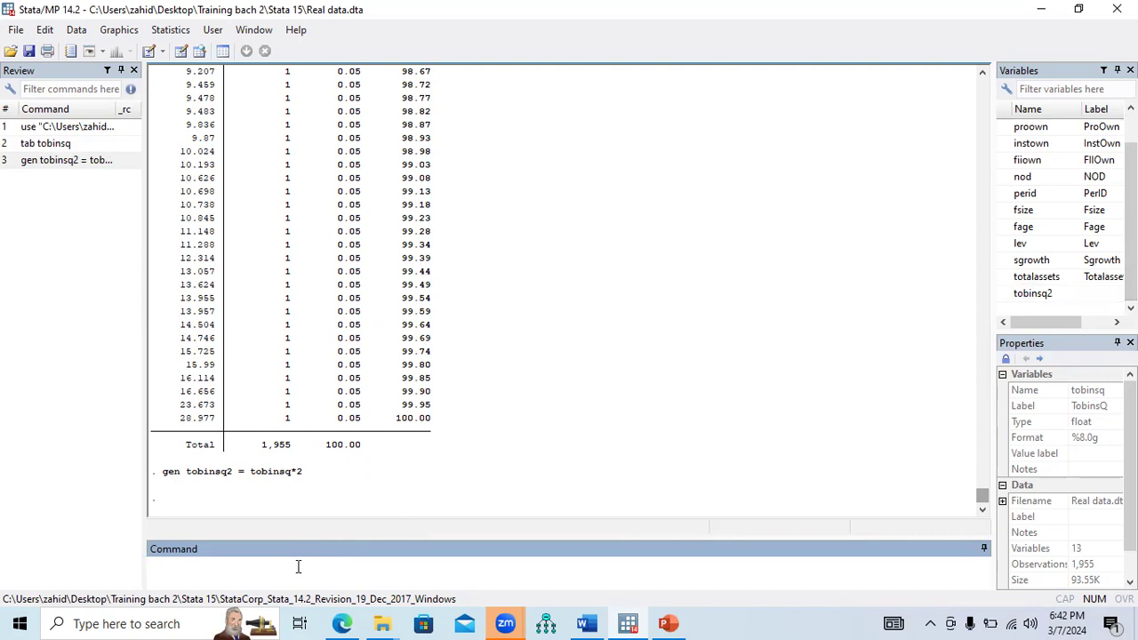
- Generate a variable levhalf with "gen levhalf = lev/2" and select it in the variable list
type("gen")
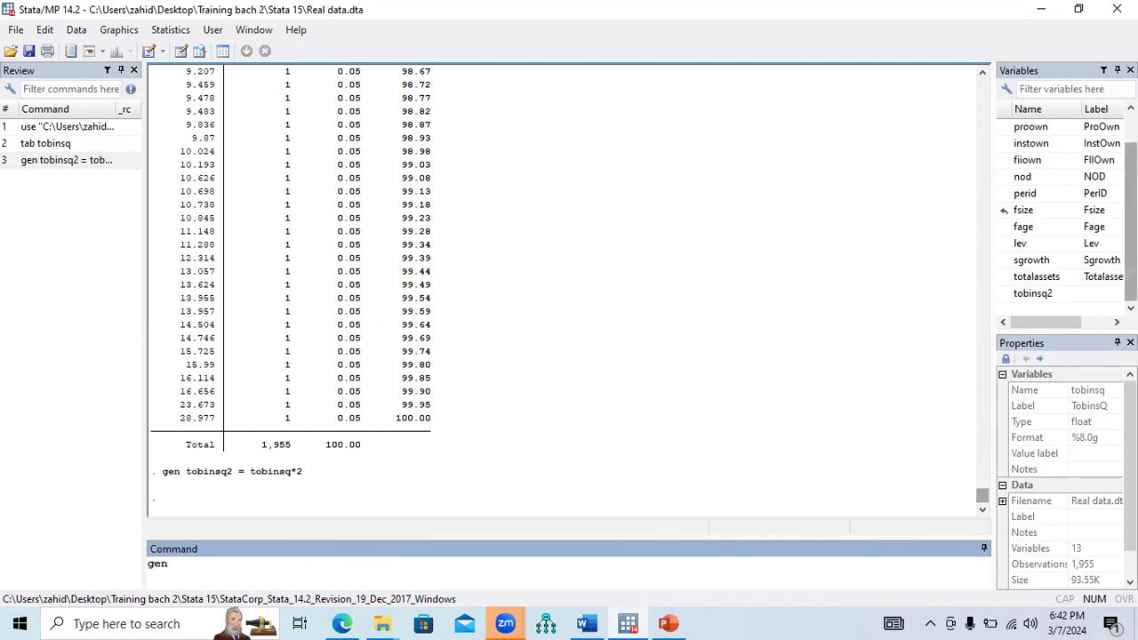
scroll(1032, 210, "up", 1)
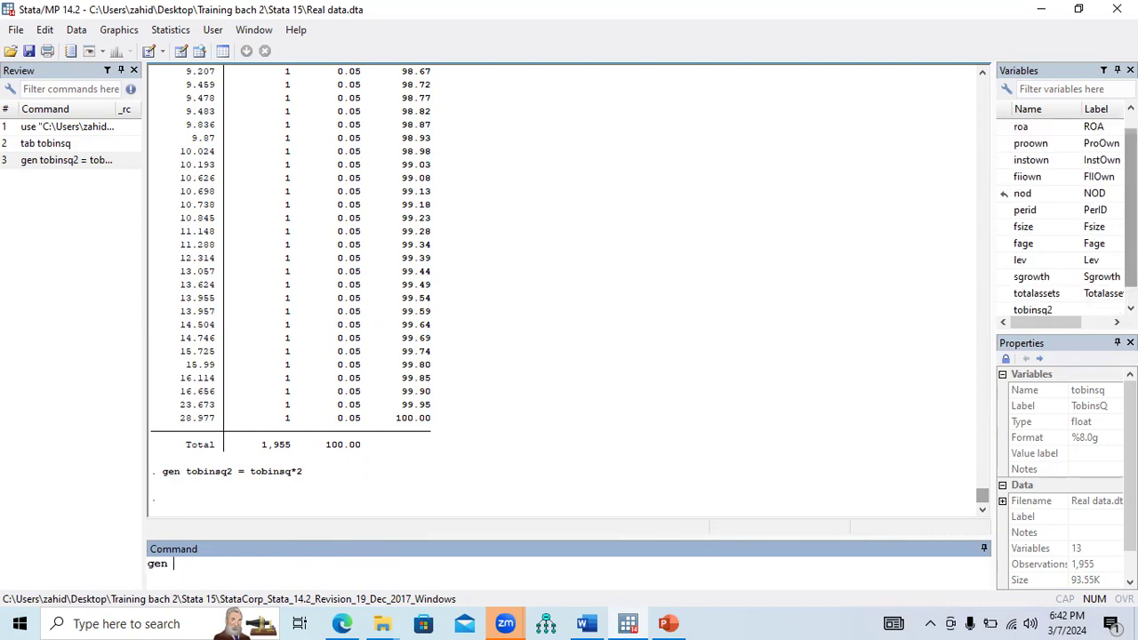
left_click(1007, 260)
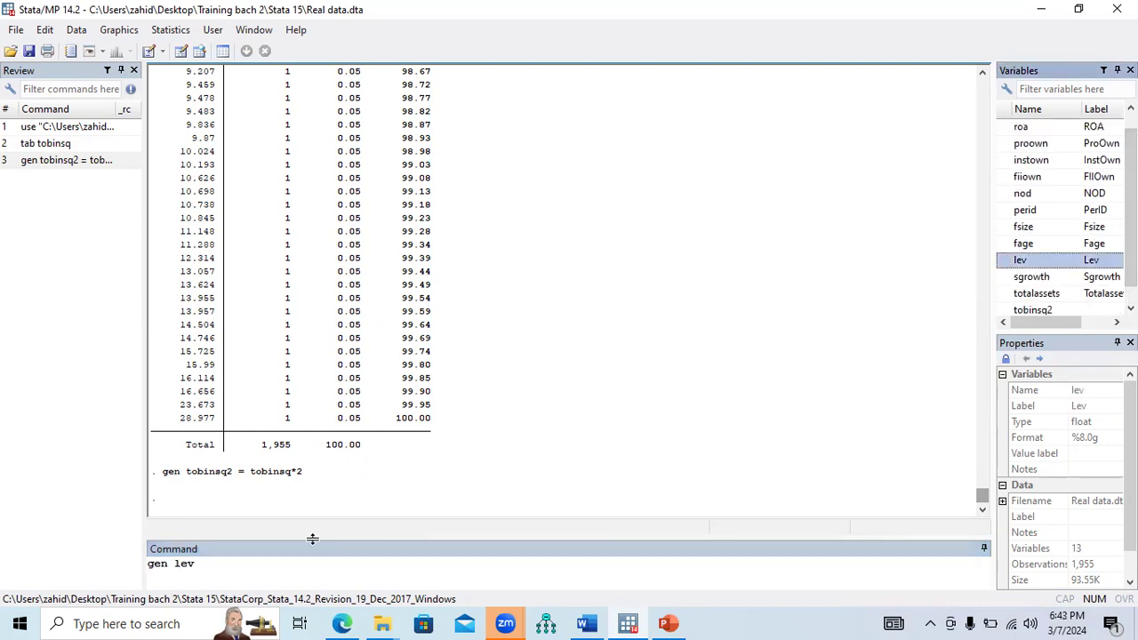
left_click(198, 564)
type("half")
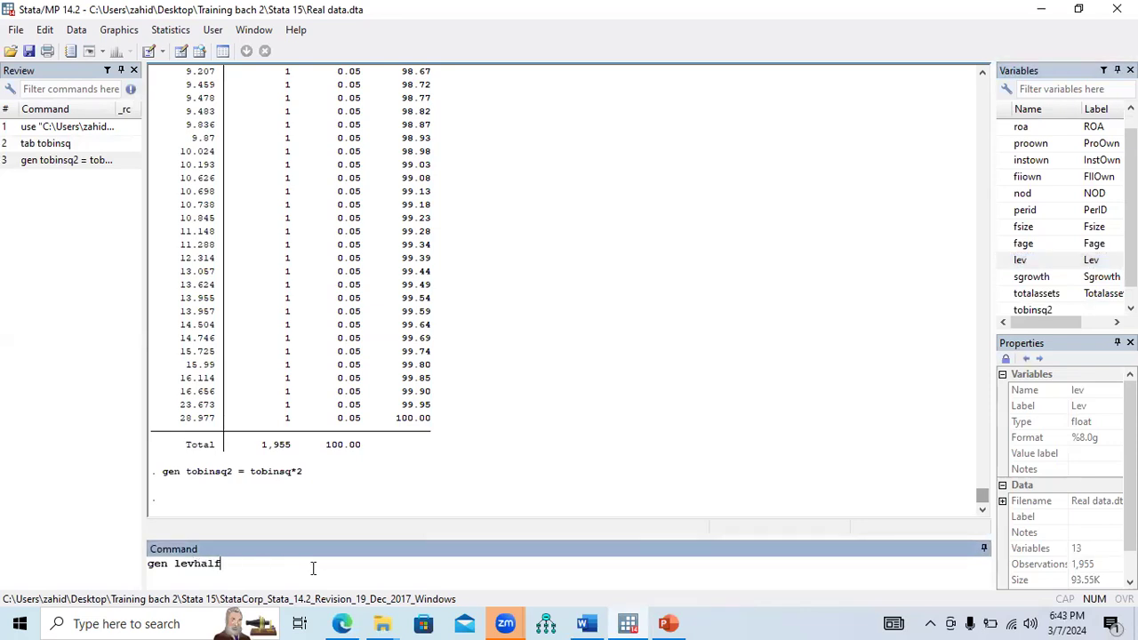
left_click_drag(174, 566, 218, 569)
left_click(248, 567)
type("=")
left_click_drag(174, 566, 225, 566)
left_click(242, 565)
left_click(1005, 267)
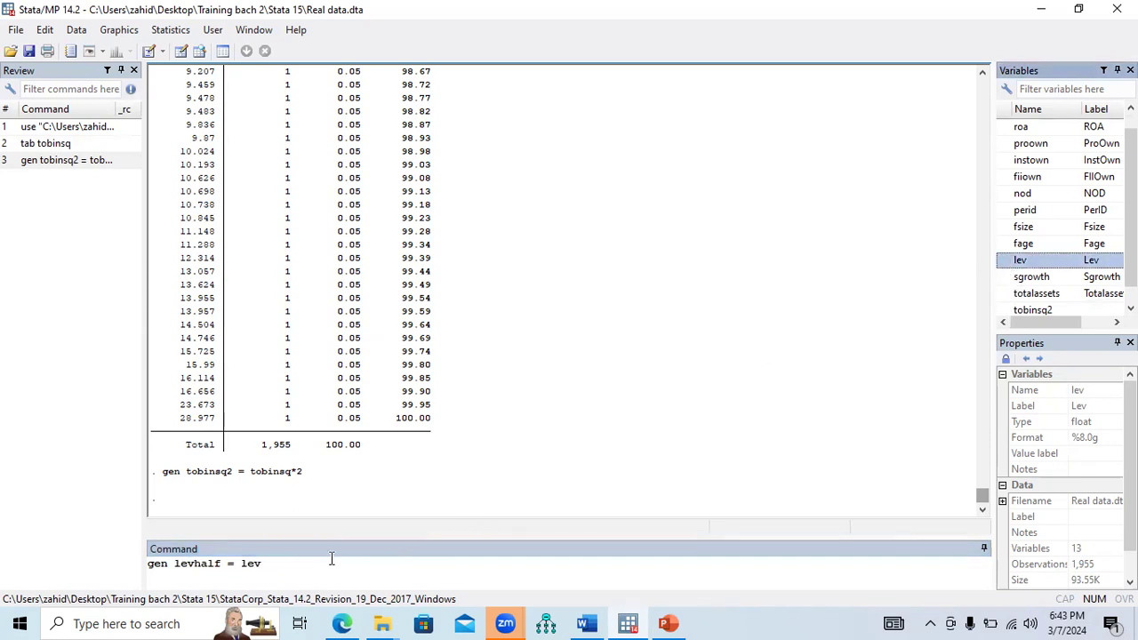
left_click(283, 565)
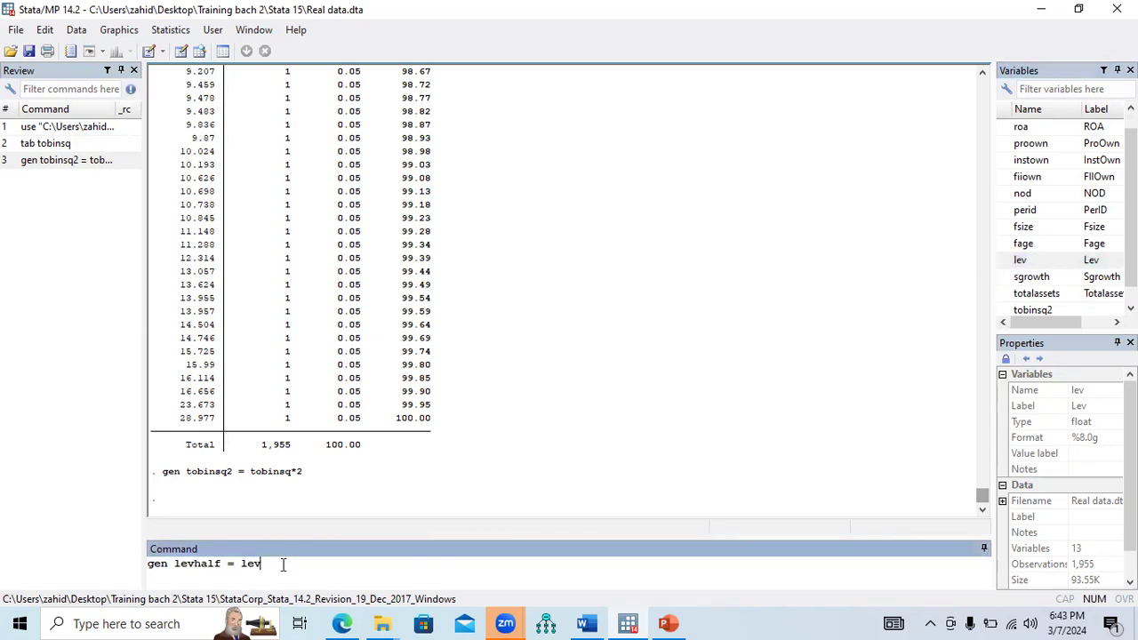
type("/2")
left_click(244, 565)
double_click(249, 566)
left_click(278, 563)
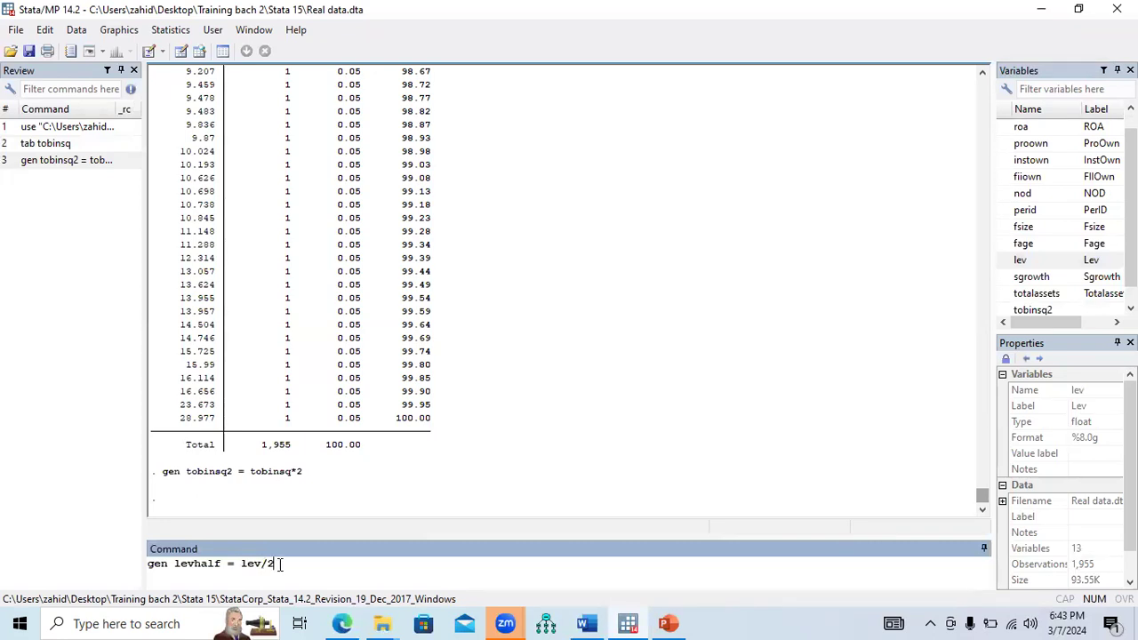
key("Return")
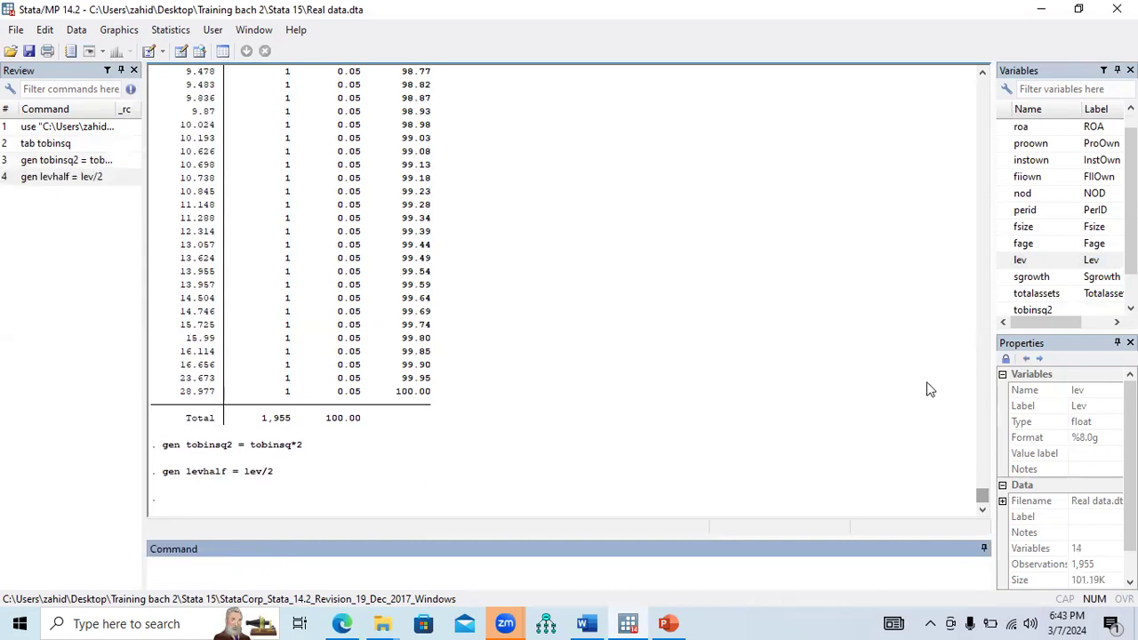
scroll(1031, 293, "down", 1)
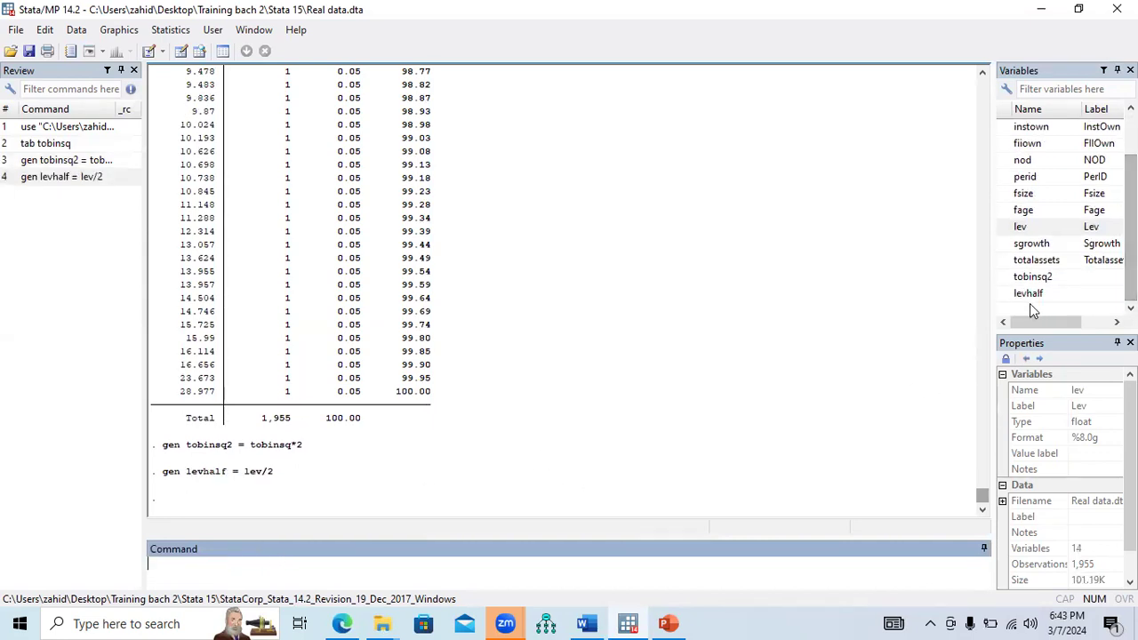
left_click(1031, 302)
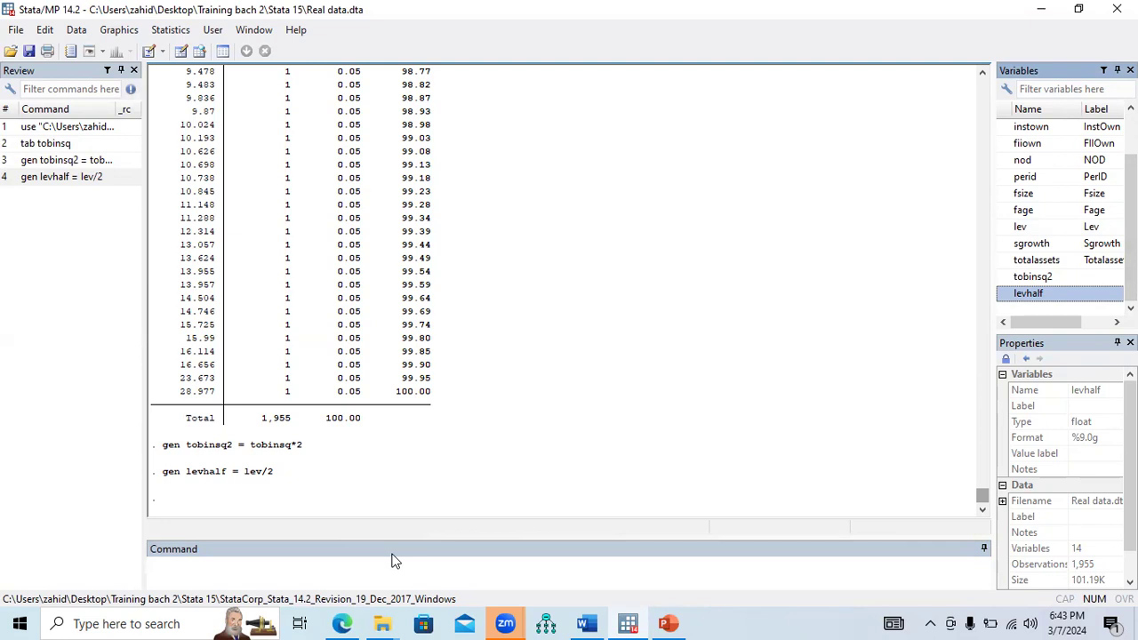
- Generate a variable sqrfsize holding the square root of fsize with "gen sqrfsize = sqrt( fsize )"
left_click(346, 576)
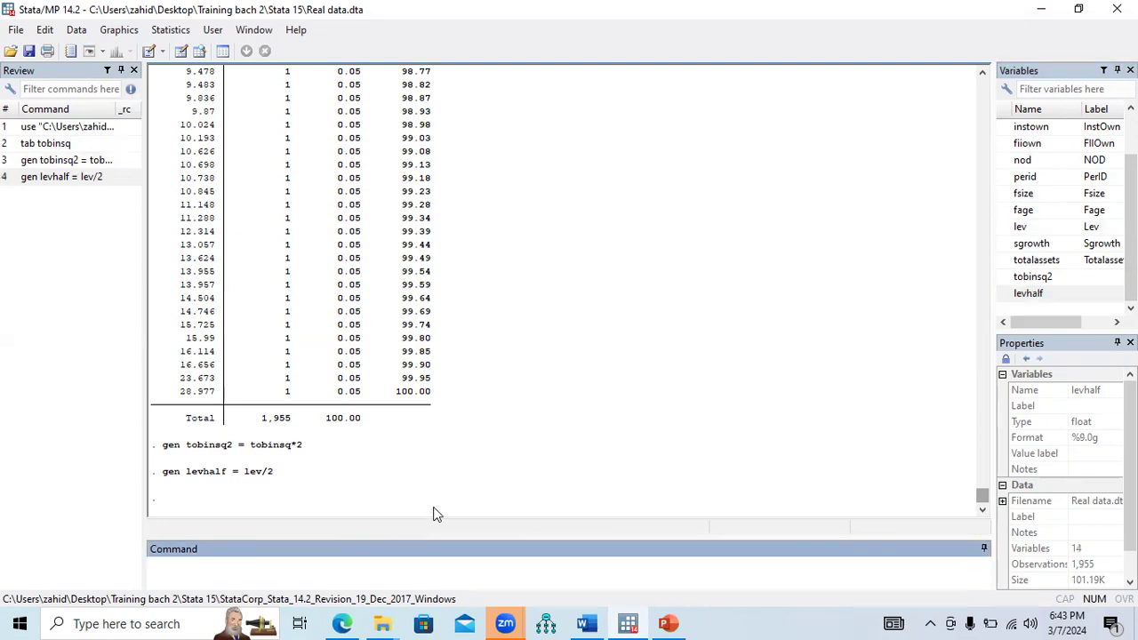
type("gen sqr")
double_click(1007, 195)
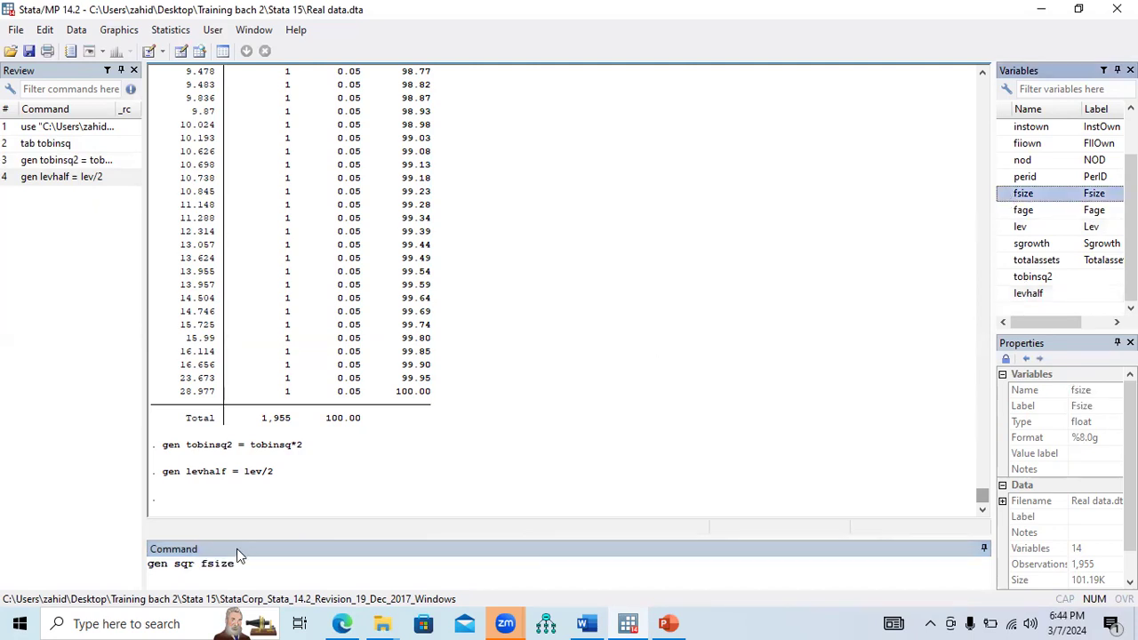
left_click(203, 564)
key("BackSpace")
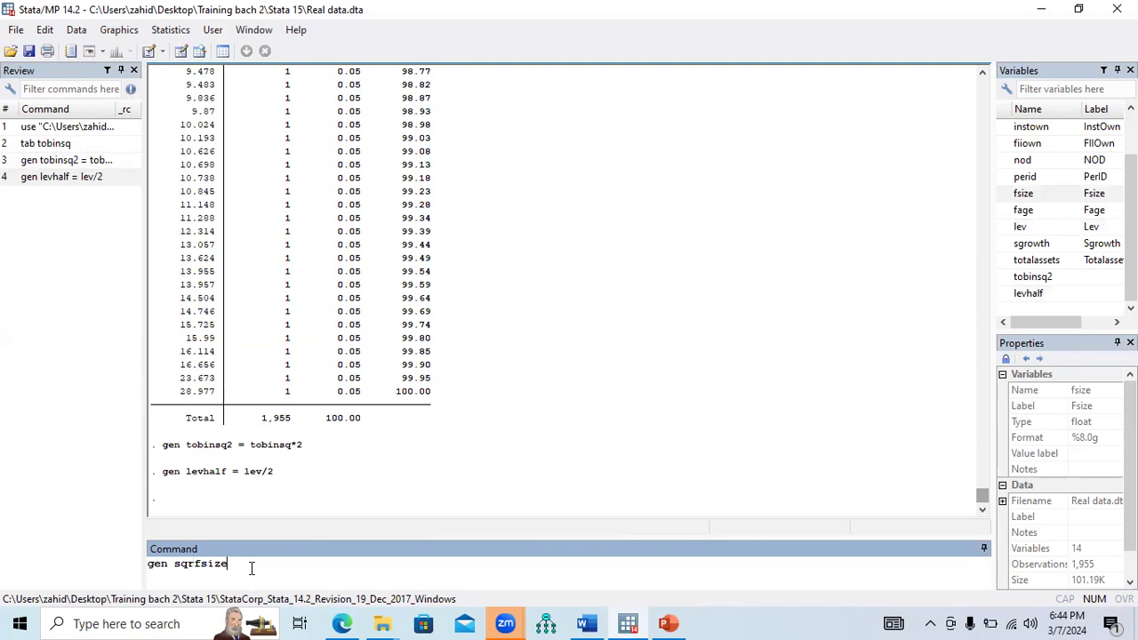
type("= sqrt")
type("(")
type(")")
mouse_move(1007, 202)
key("Left")
left_click(1005, 194)
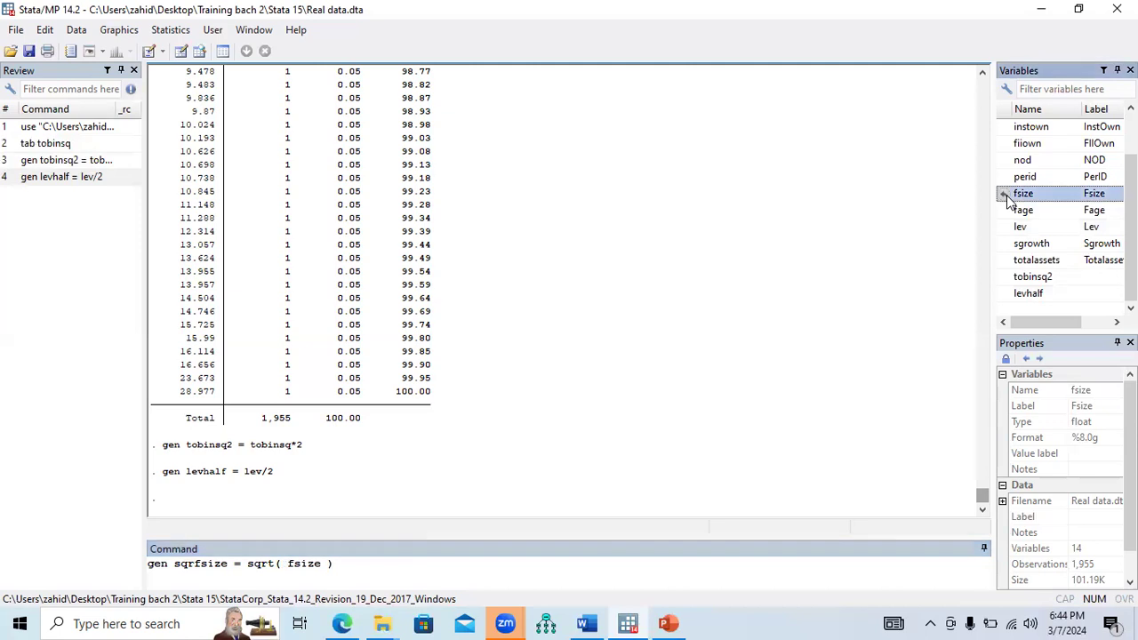
left_click(329, 562)
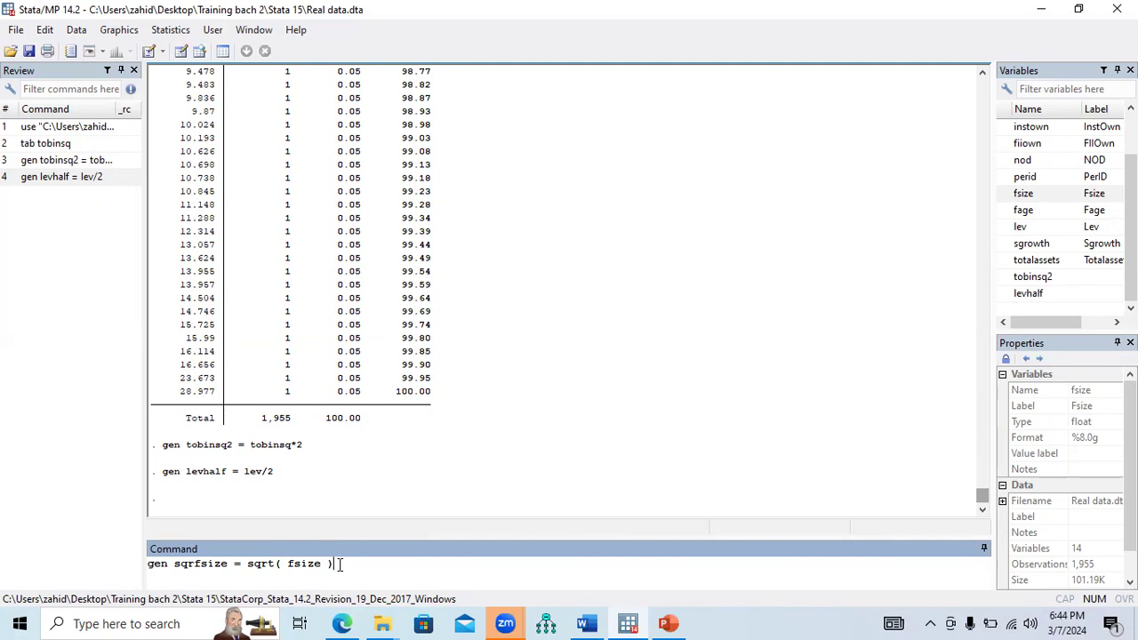
left_click_drag(174, 563, 228, 565)
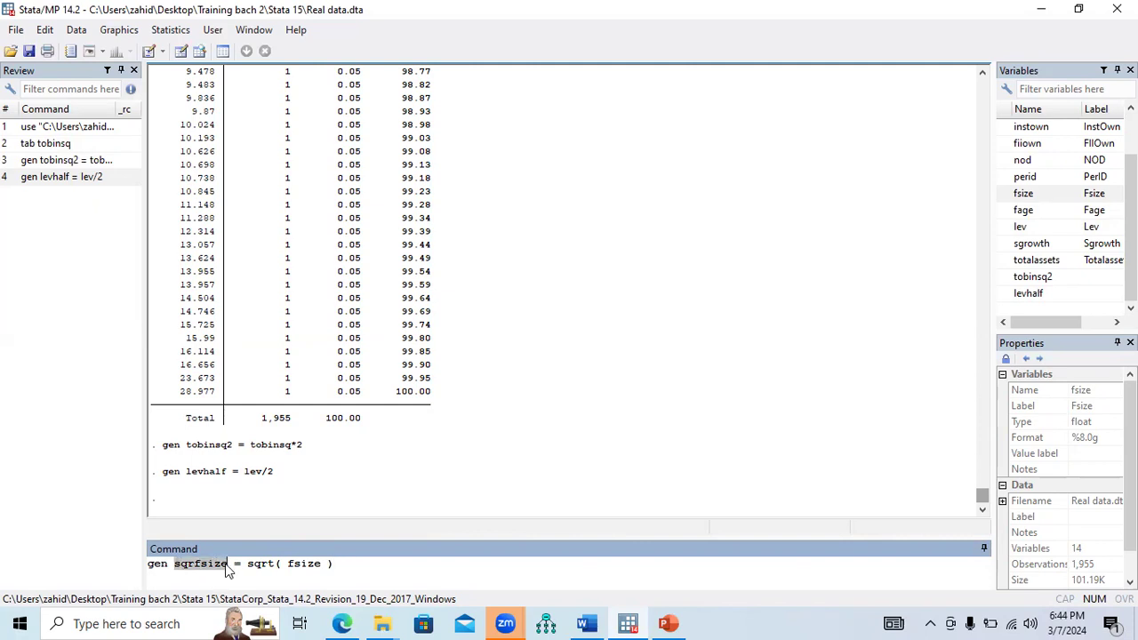
left_click(338, 563)
key("Return")
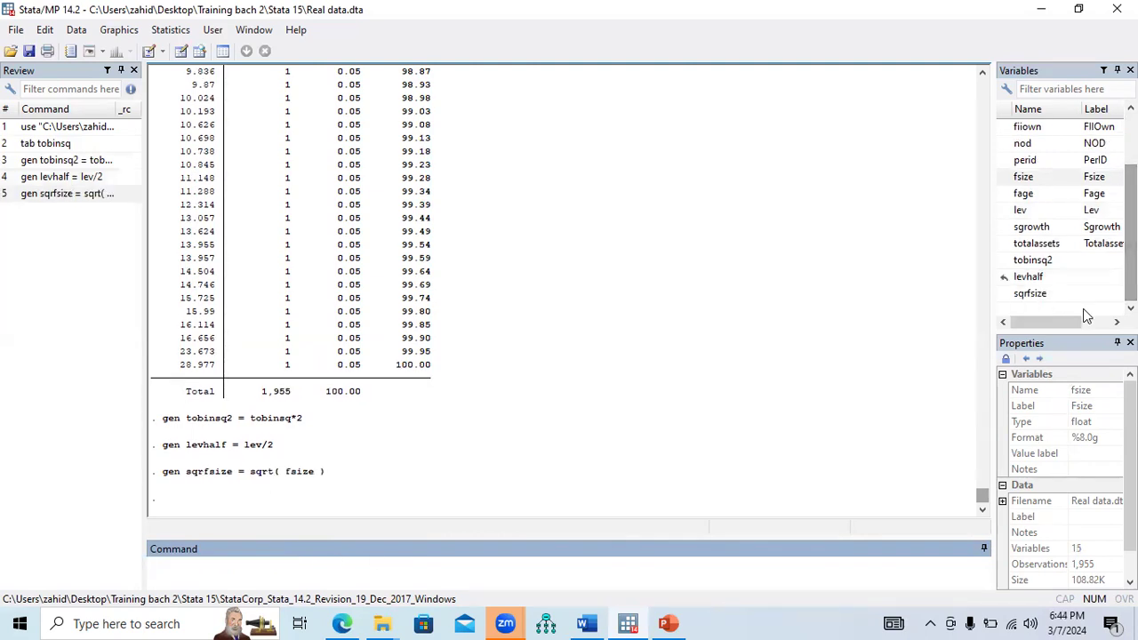
- Select the sqrfsize variable and open the dataset in the Data Editor in edit mode
left_click(1038, 295)
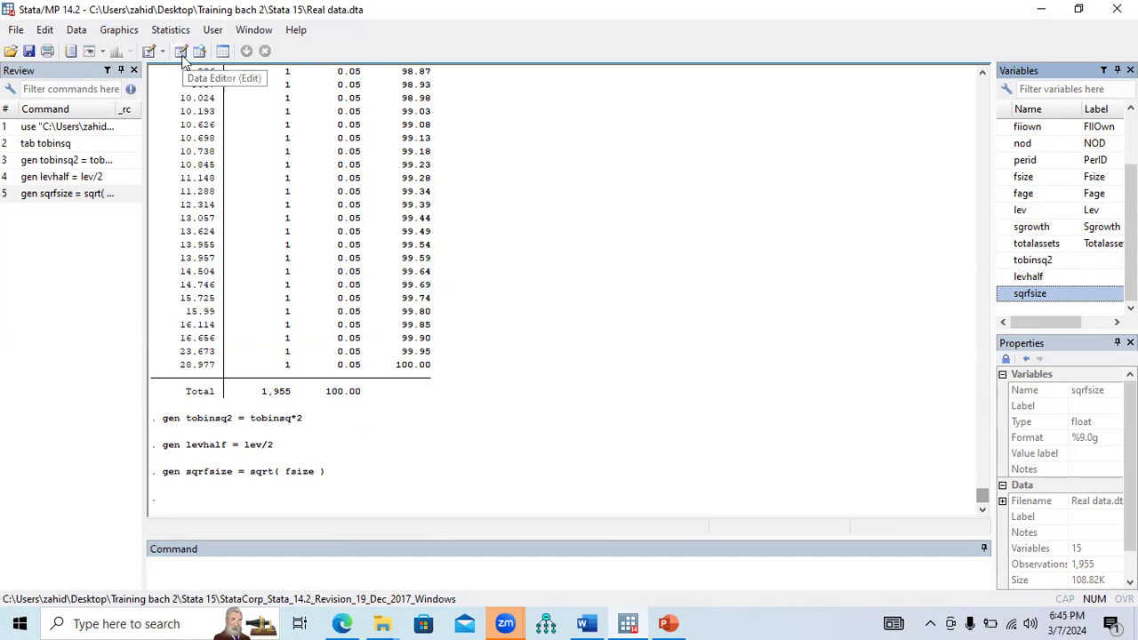
left_click(182, 52)
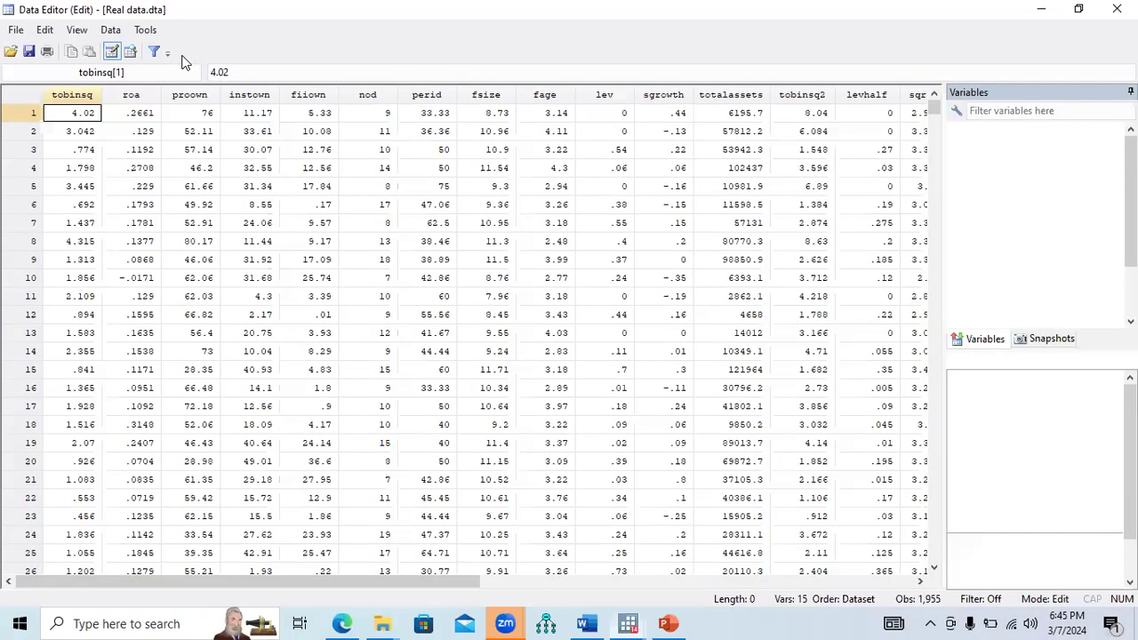
- Inspect the totalassets column and the generated tobinsq2, levhalf and sqrfsize columns in the Data Editor
left_click_drag(277, 570, 514, 586)
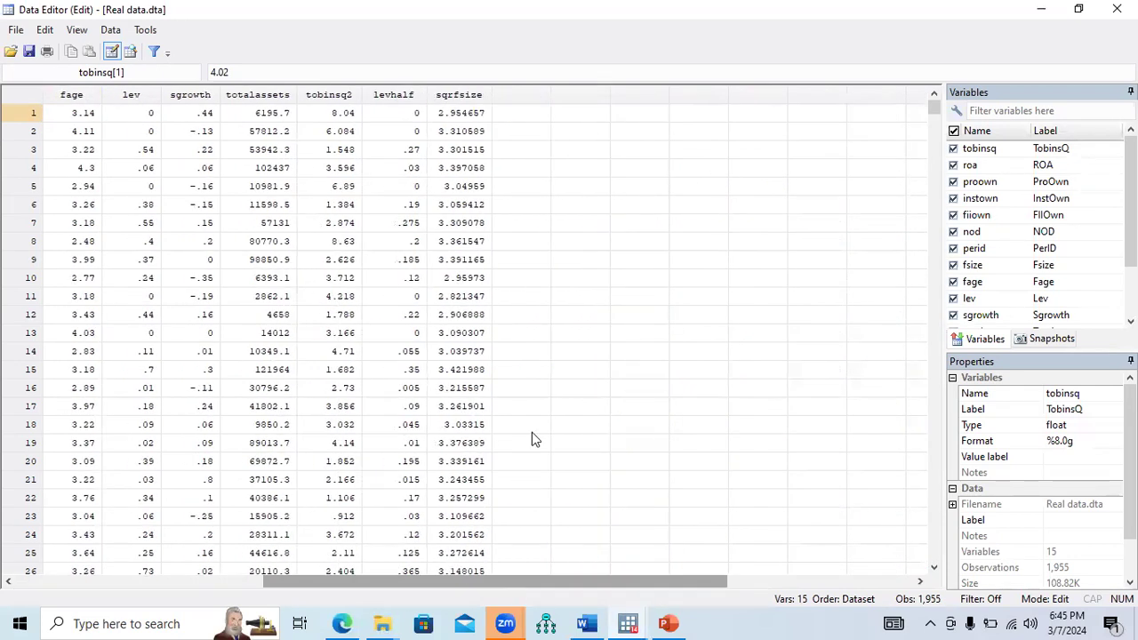
left_click(278, 97)
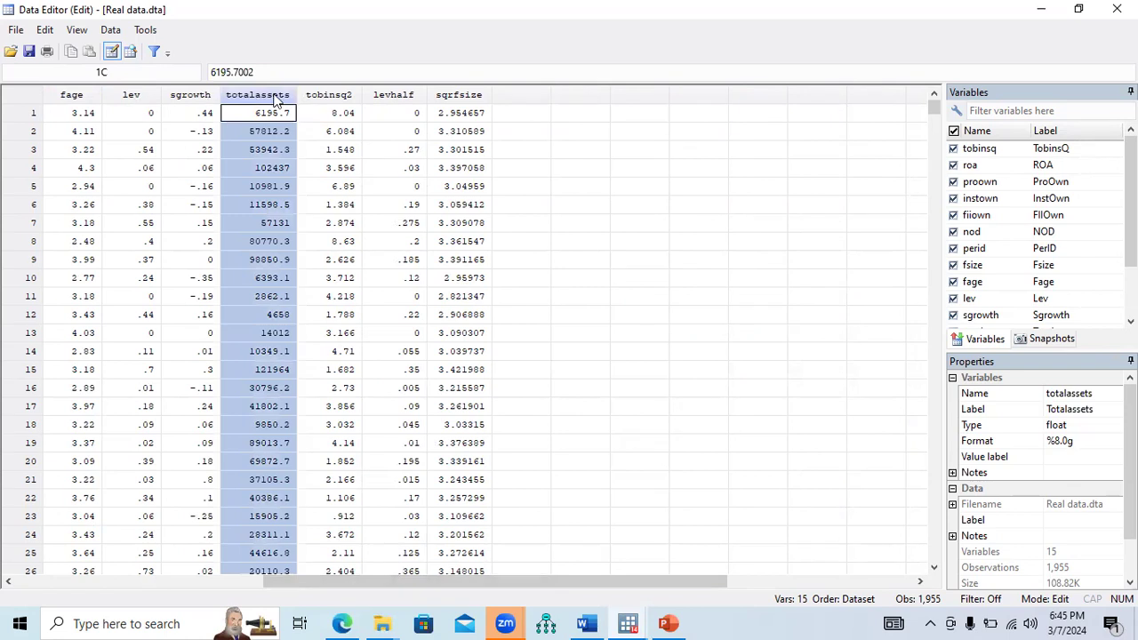
left_click(323, 99)
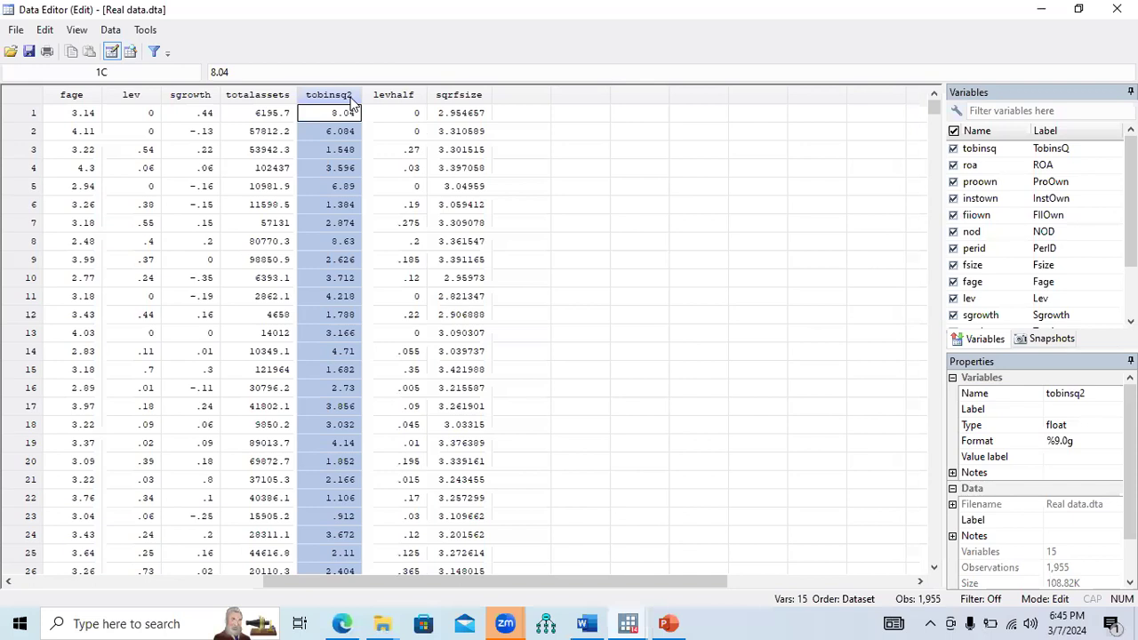
left_click(384, 100)
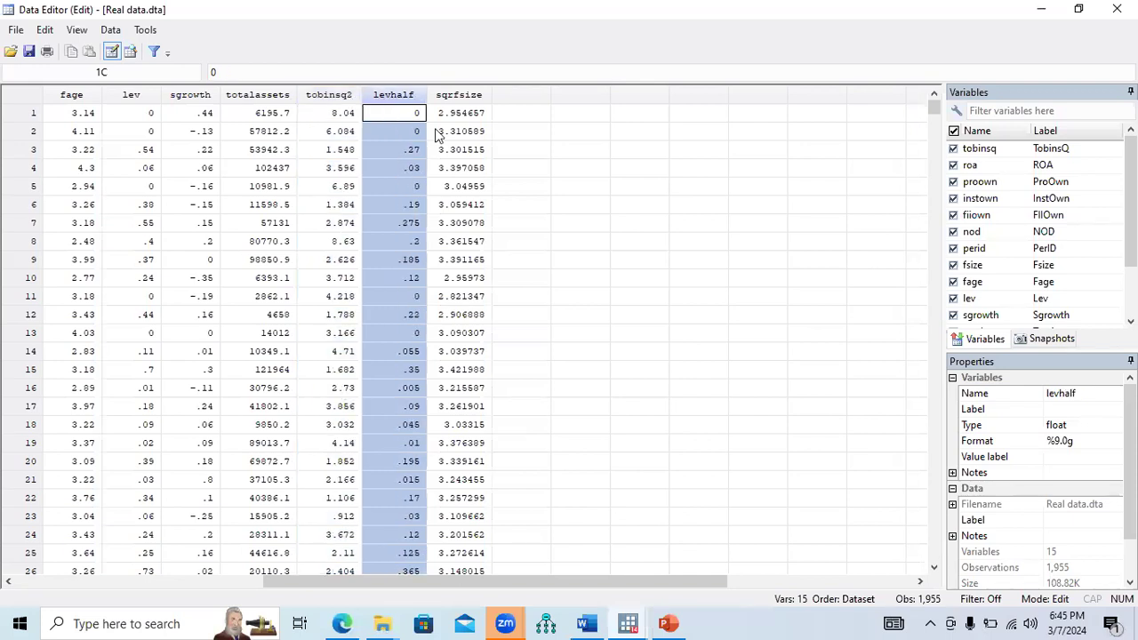
left_click(460, 100)
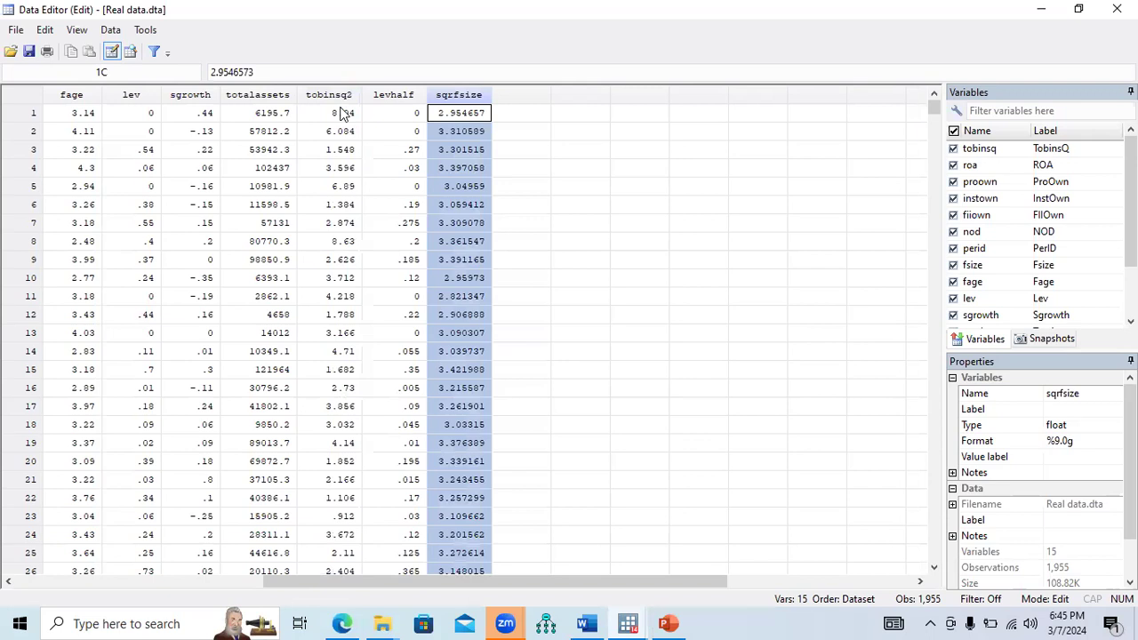
left_click(391, 95)
left_click(449, 96)
- Switch to the PowerPoint presentation "Stata 15 Day-1 and 2" and show slide 12 about saving data
left_click(668, 623)
left_click_drag(172, 447, 172, 497)
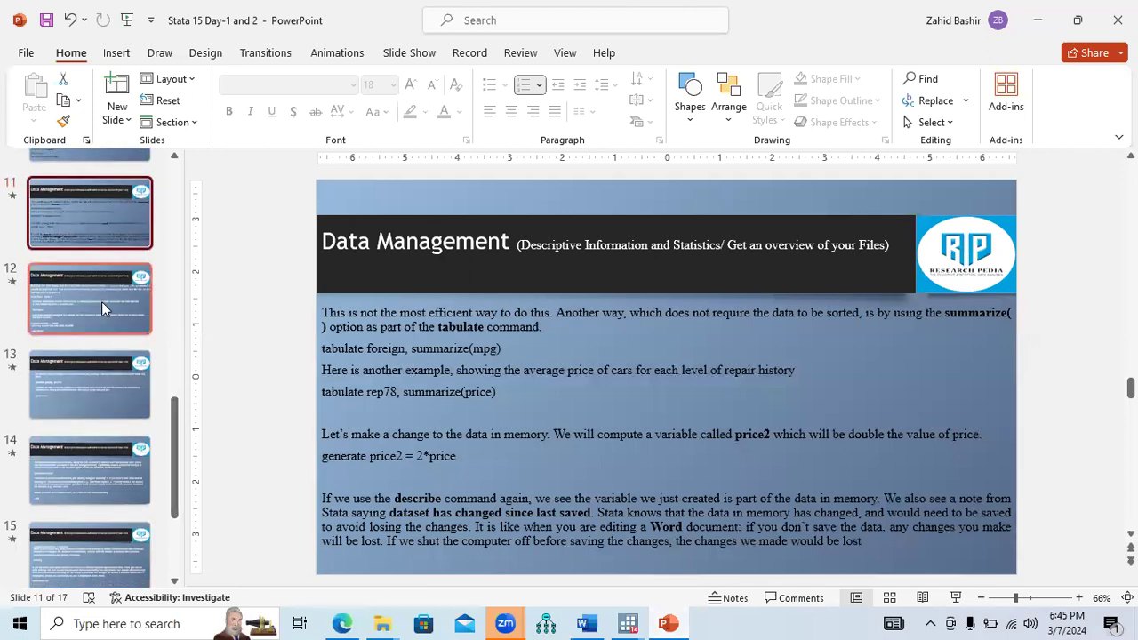
left_click(102, 301)
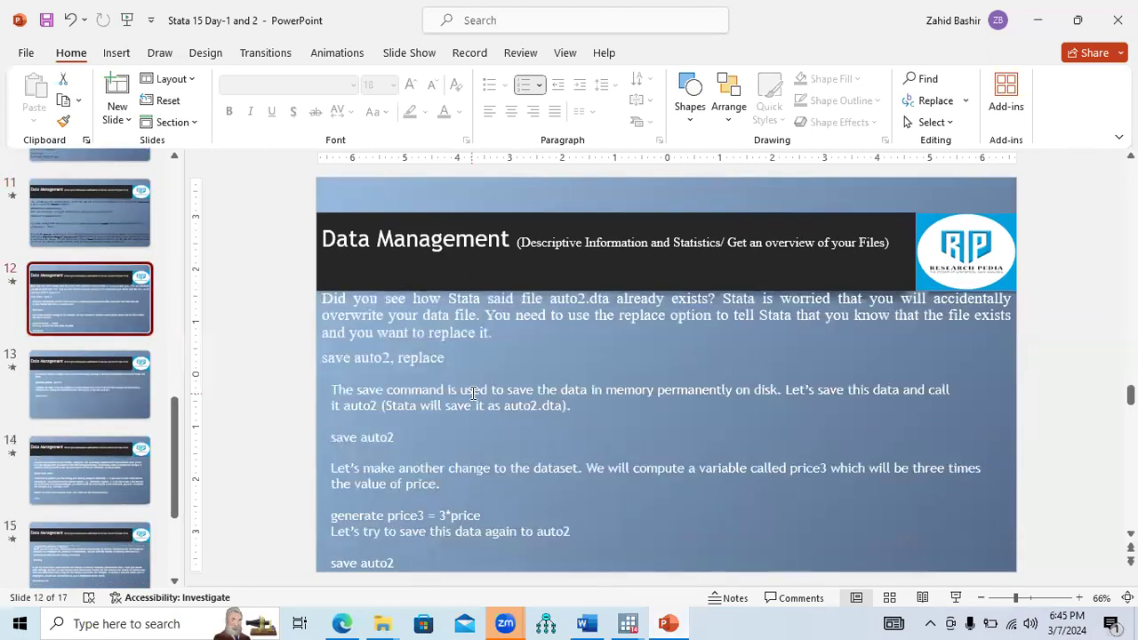
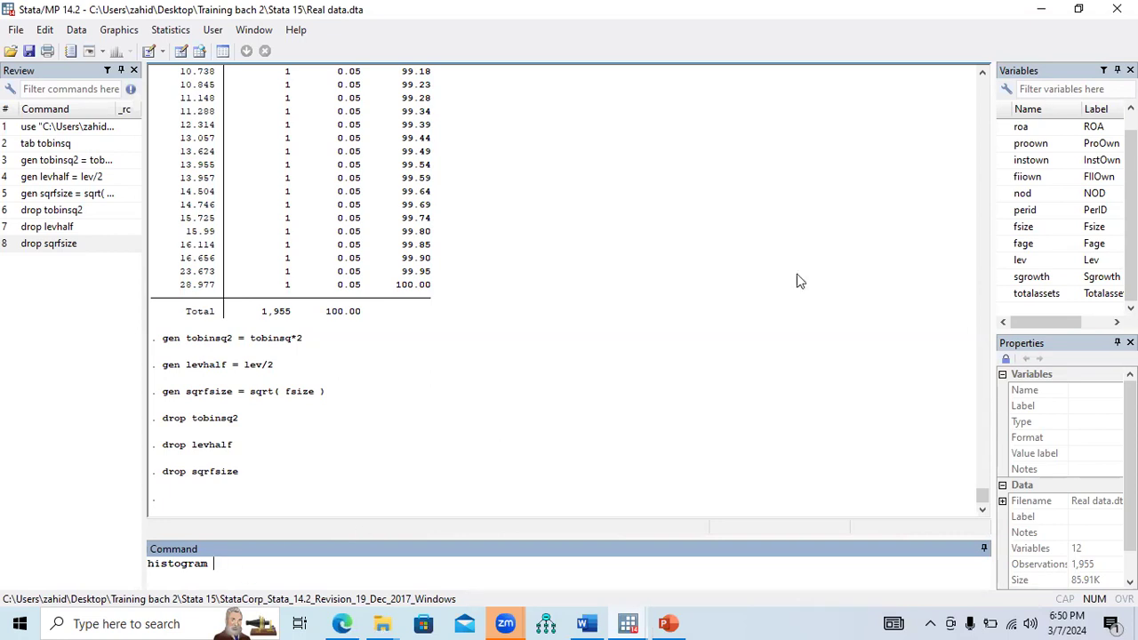
- Complete the histogram command with the fsize variable and run it as "histogram fsize"
mouse_move(1003, 210)
scroll(1013, 196, "up", 1)
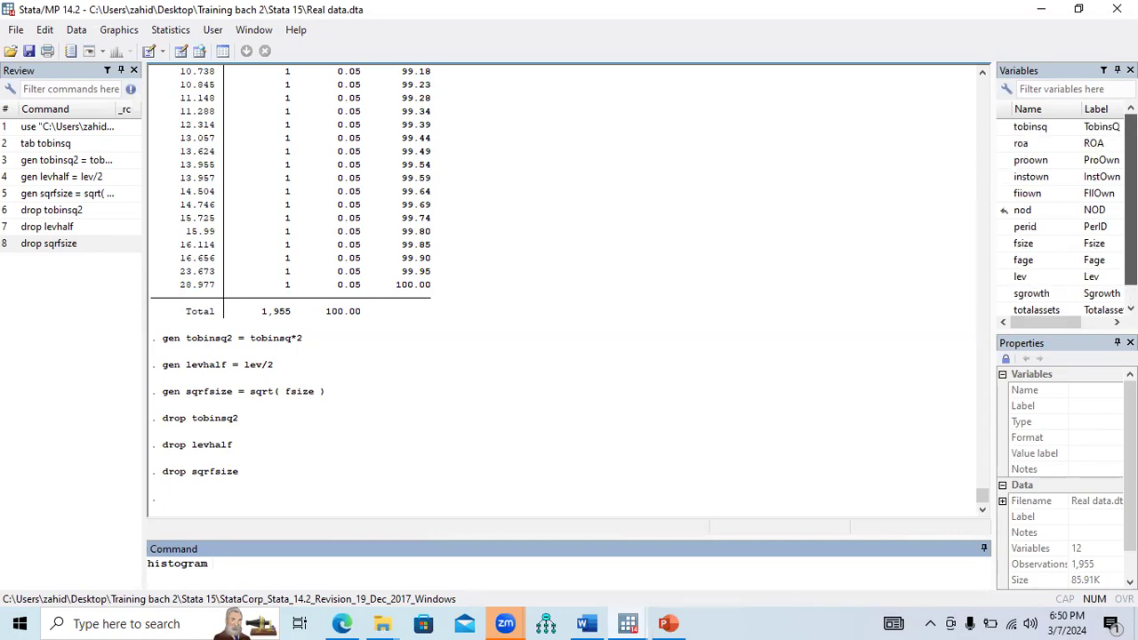
left_click(1007, 243)
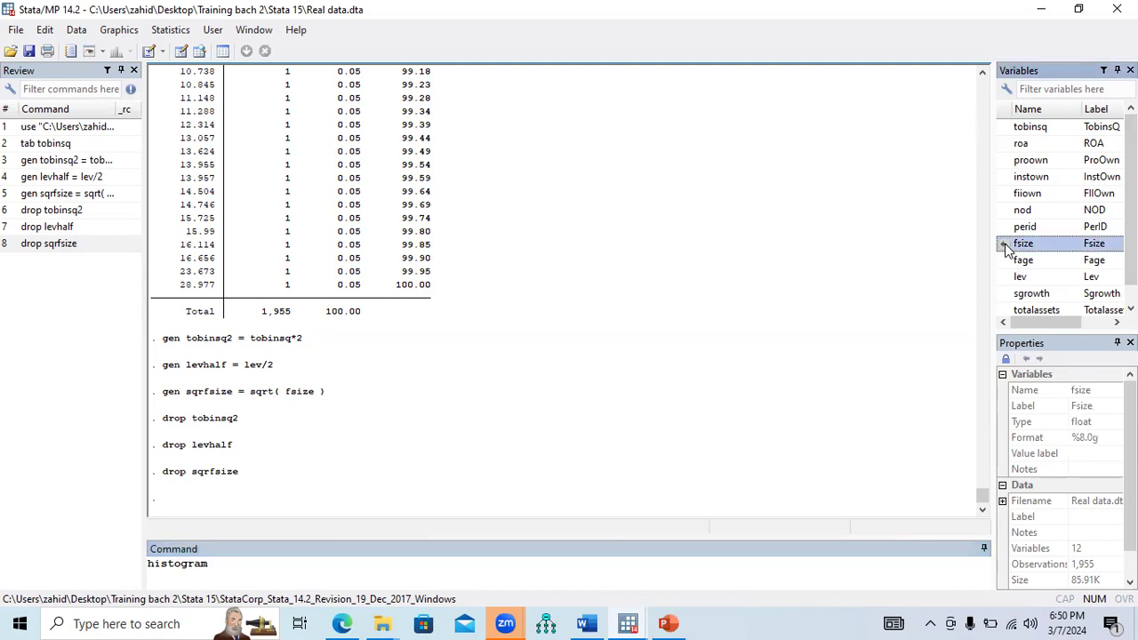
left_click(277, 565)
key("Return")
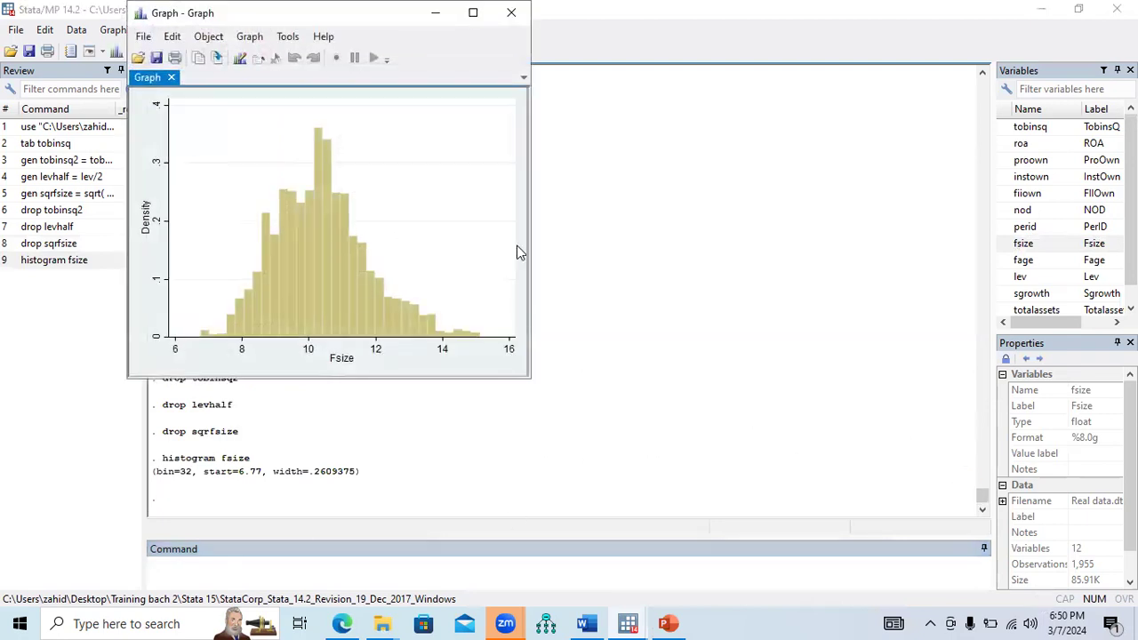
- Maximize the graph window and copy the Fsize histogram
left_click(472, 14)
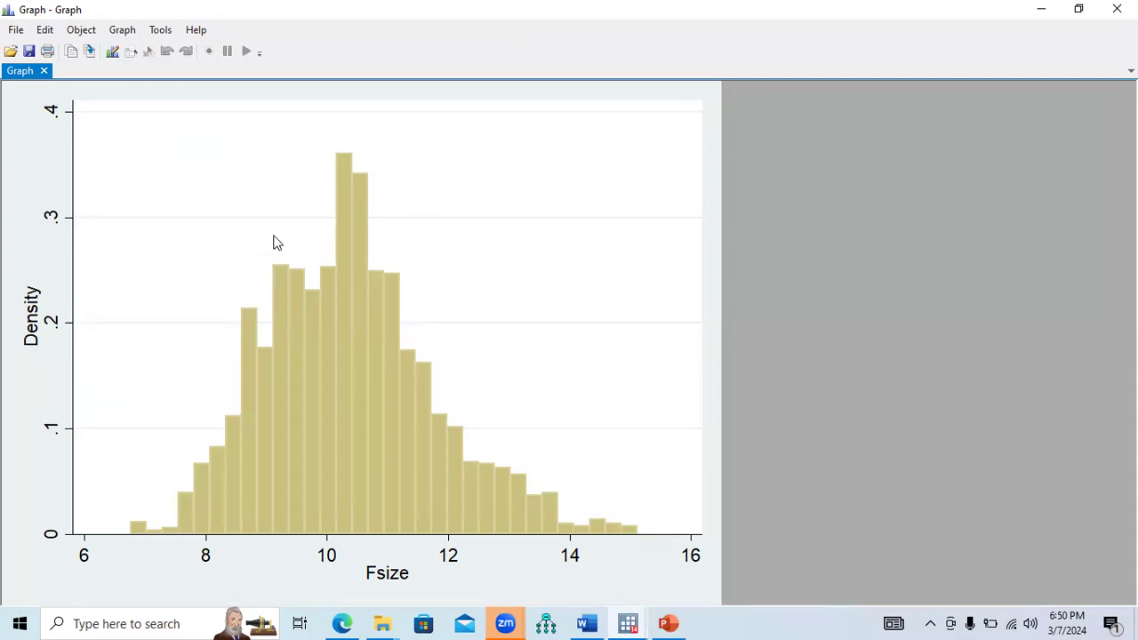
left_click(44, 31)
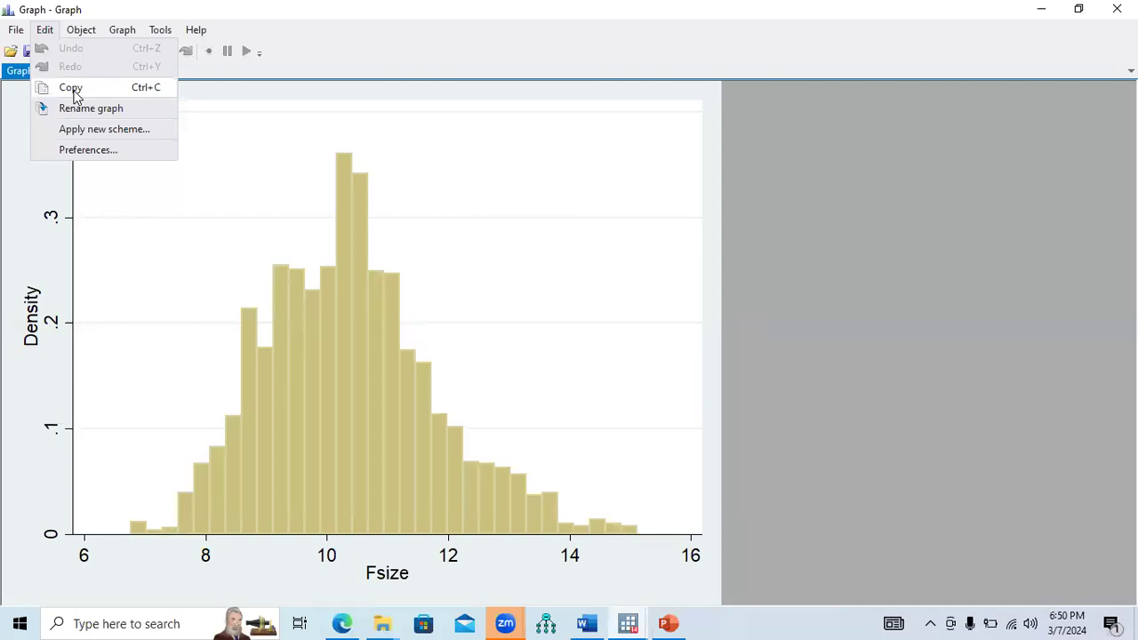
left_click(71, 88)
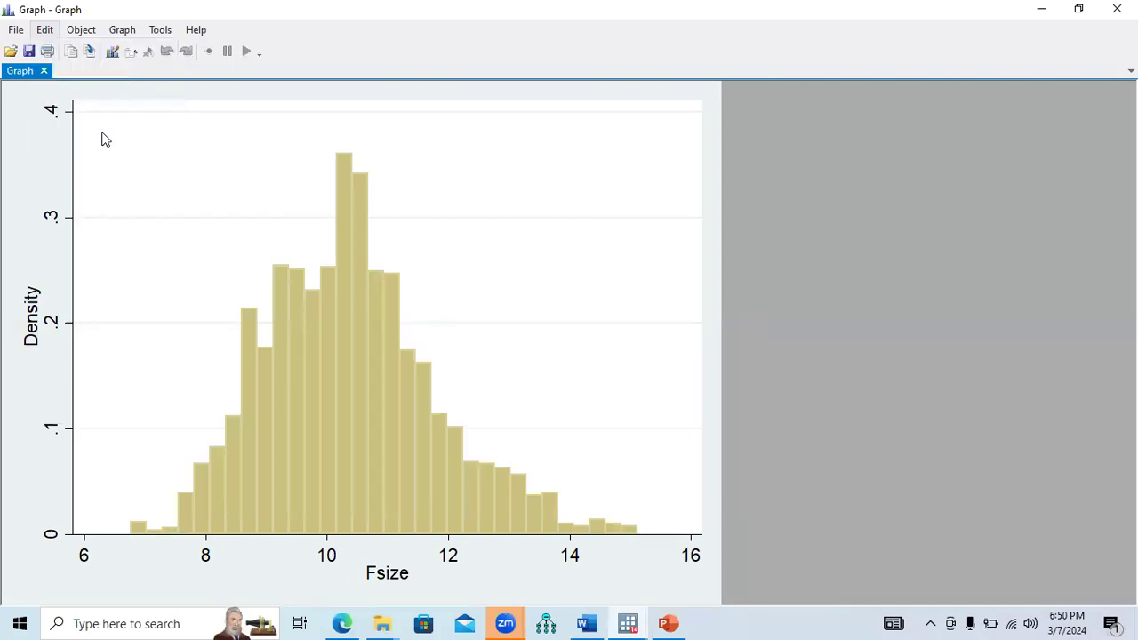
- Save the graph to the Desktop under the name Histogram in the Stata Graph (*.gph) format
right_click(243, 197)
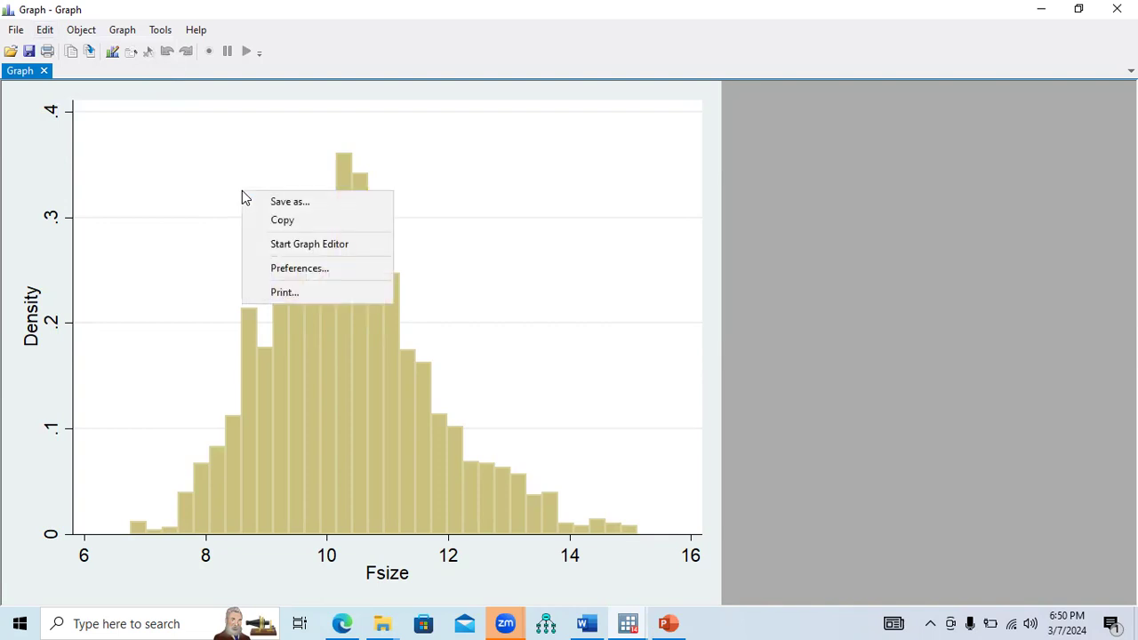
left_click(311, 203)
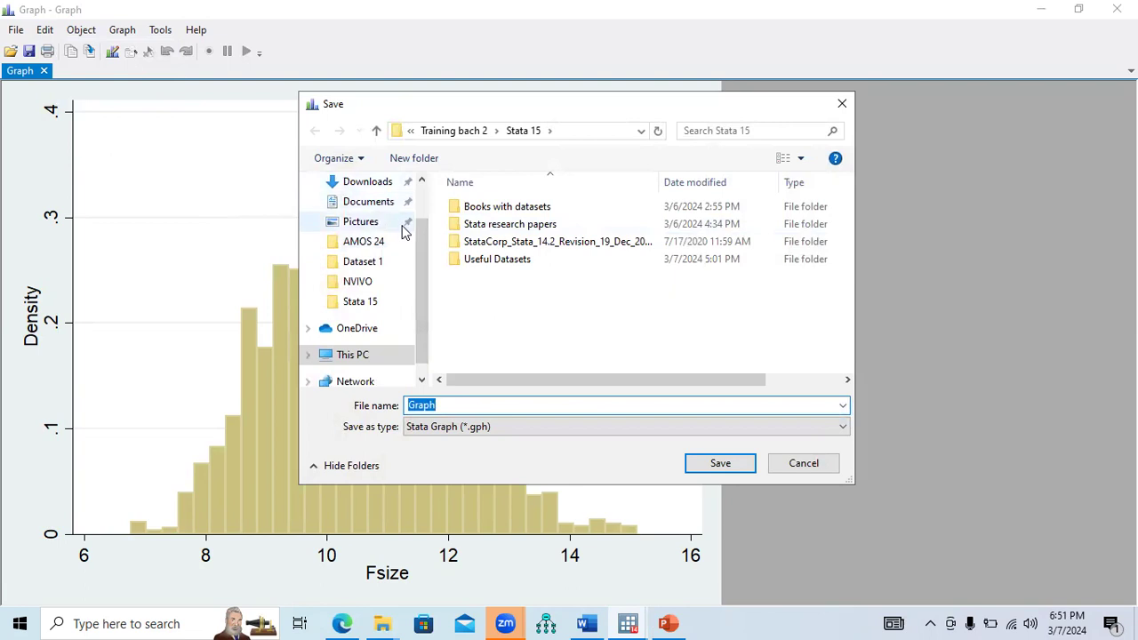
left_click_drag(415, 249, 417, 209)
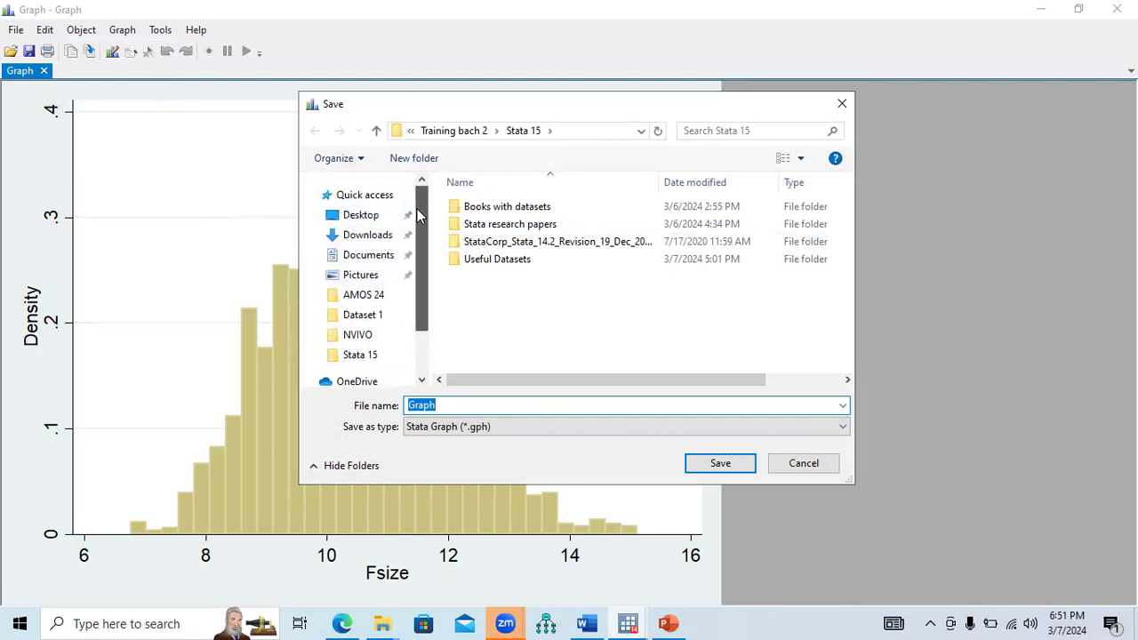
left_click(371, 221)
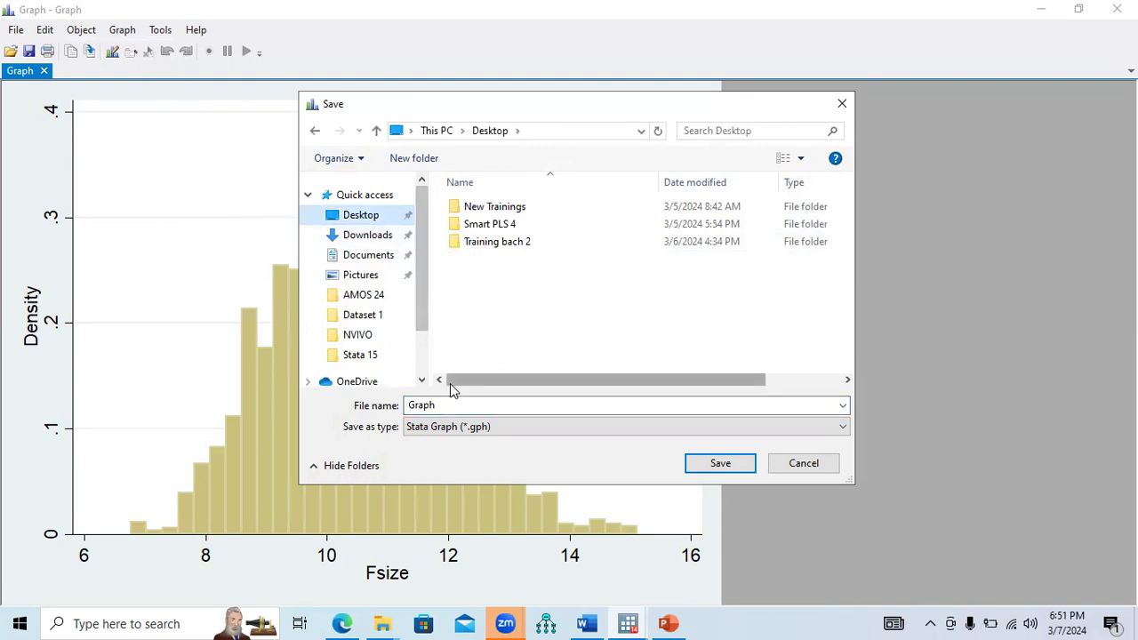
double_click(441, 405)
type("Histogram")
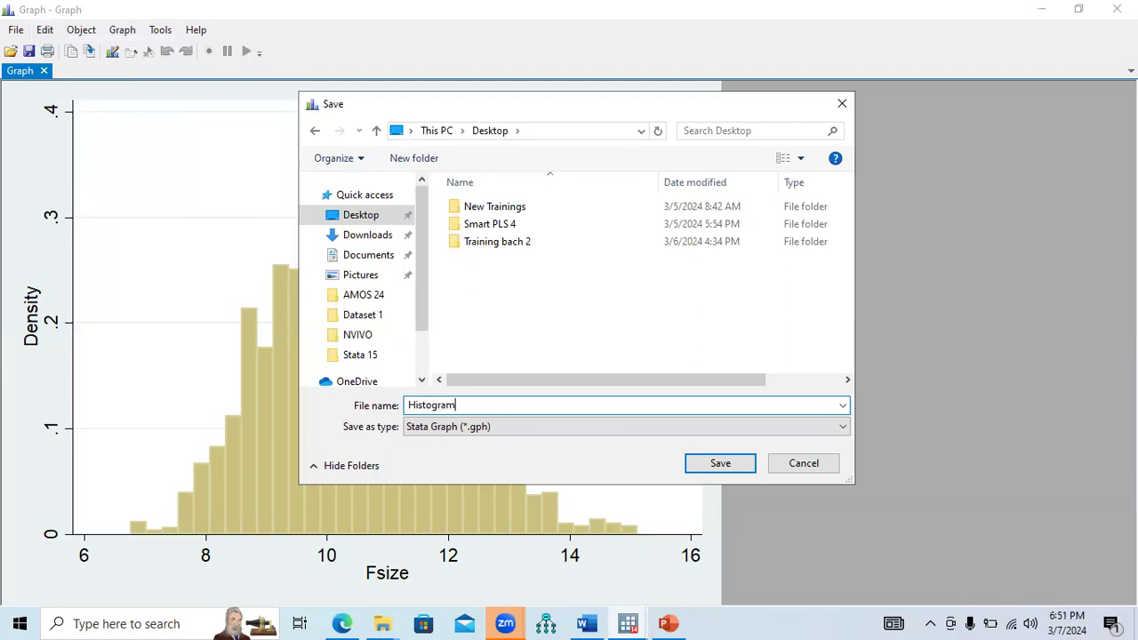
left_click(720, 463)
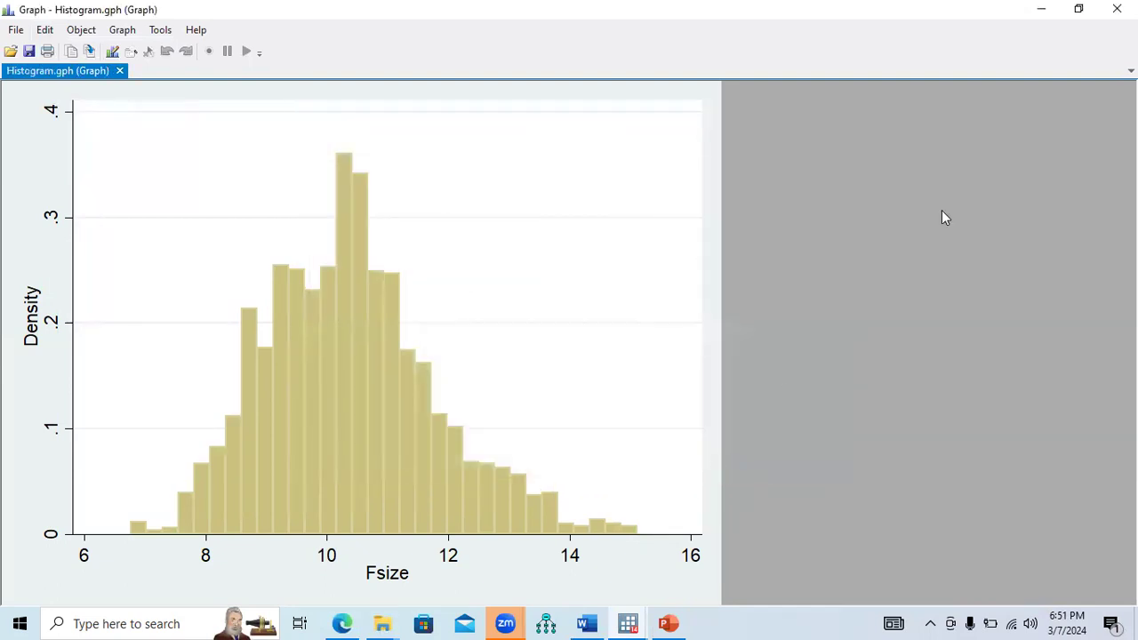
- Minimize the open Stata windows to show the desktop, and refresh it
left_click(1041, 9)
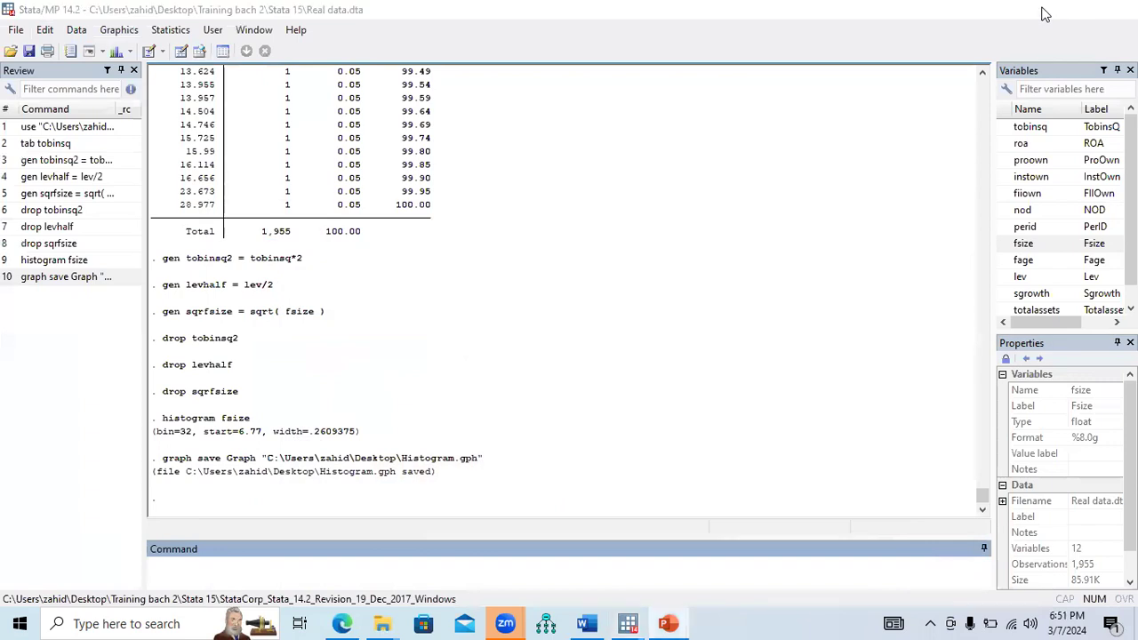
left_click(1044, 10)
left_click(1042, 9)
left_click(1042, 9)
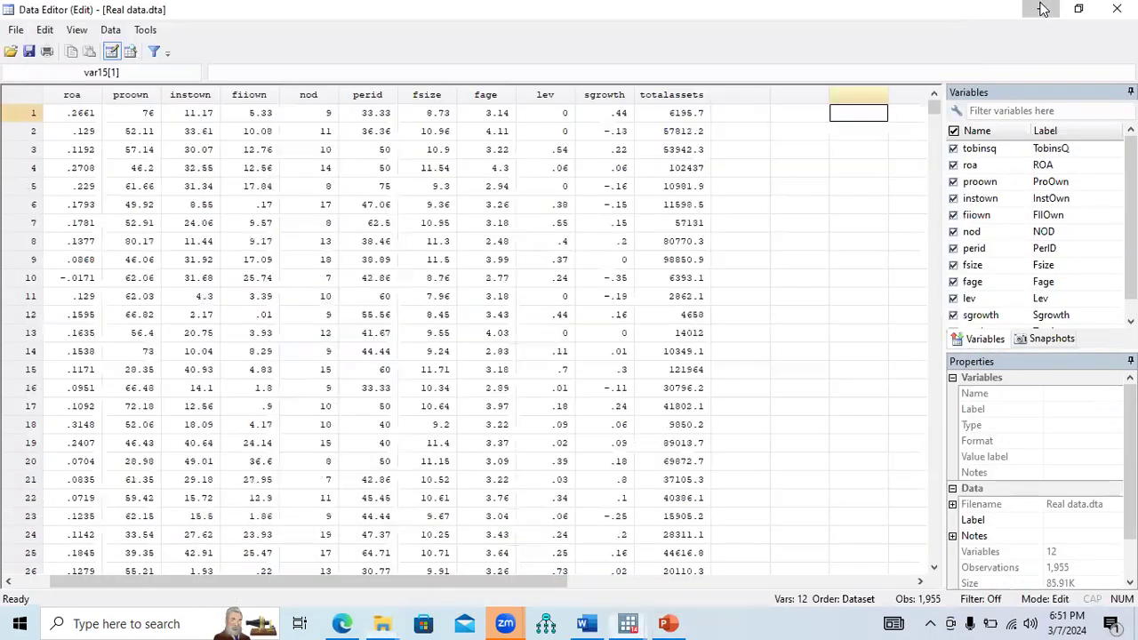
left_click(1042, 9)
left_click(853, 33)
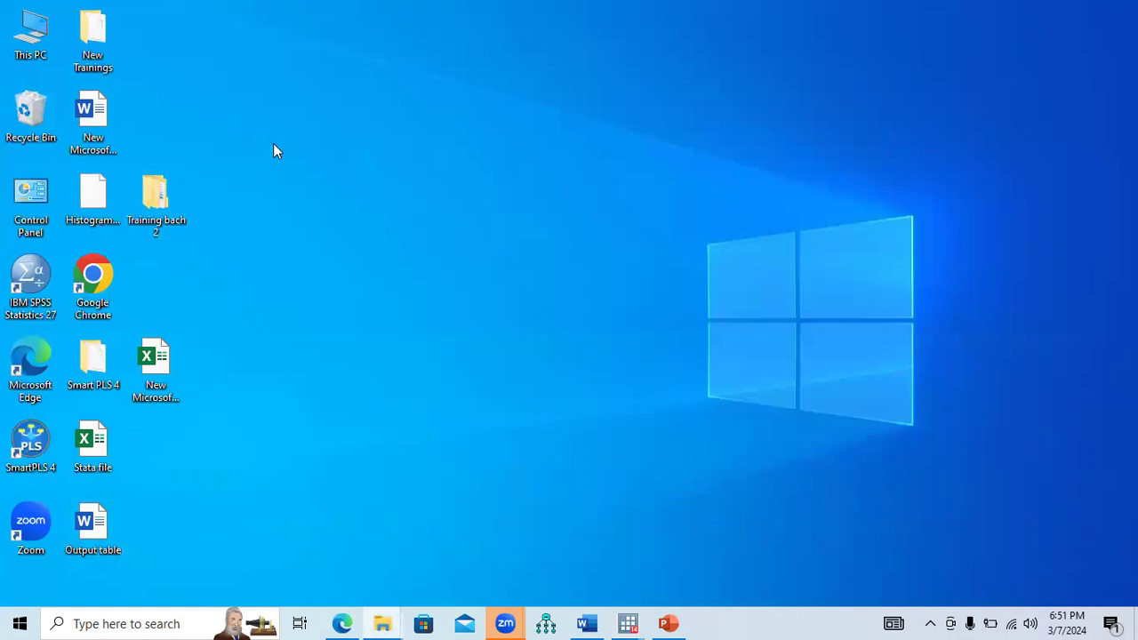
right_click(273, 143)
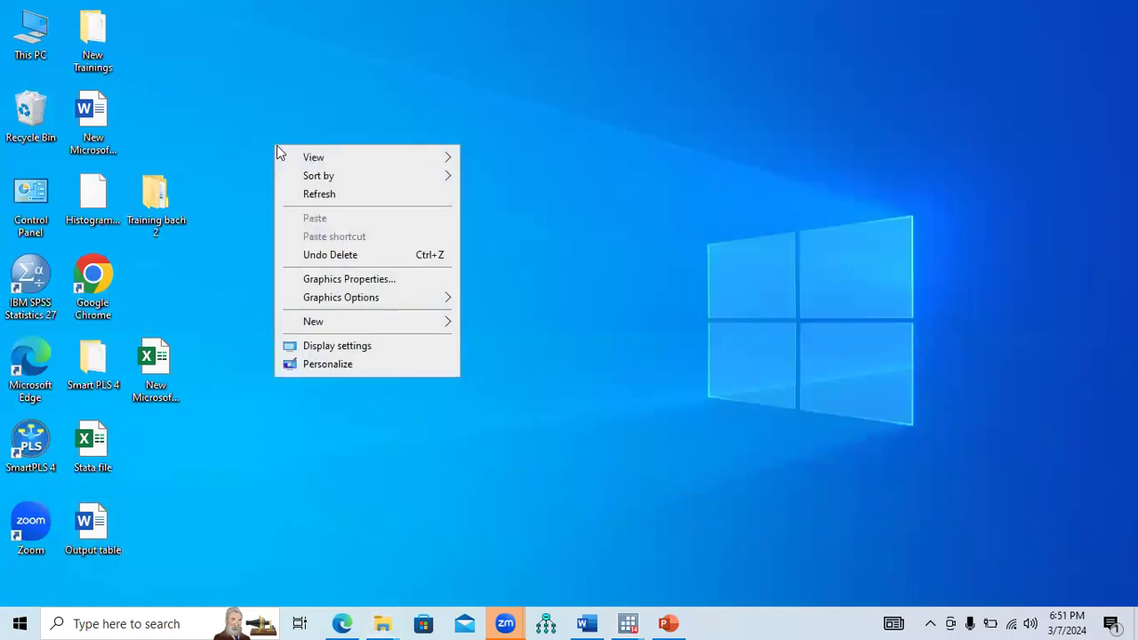
left_click(307, 195)
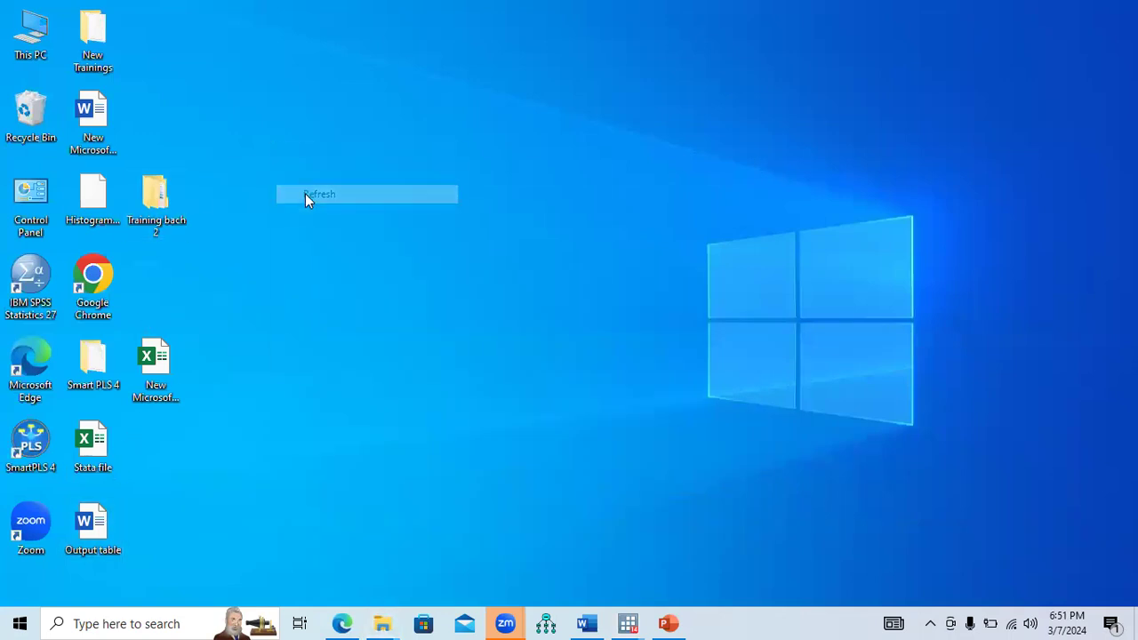
- Try to open Histogram.gph from the desktop by listing more apps for it, and dismiss the app chooser
left_click(92, 223)
right_click(93, 219)
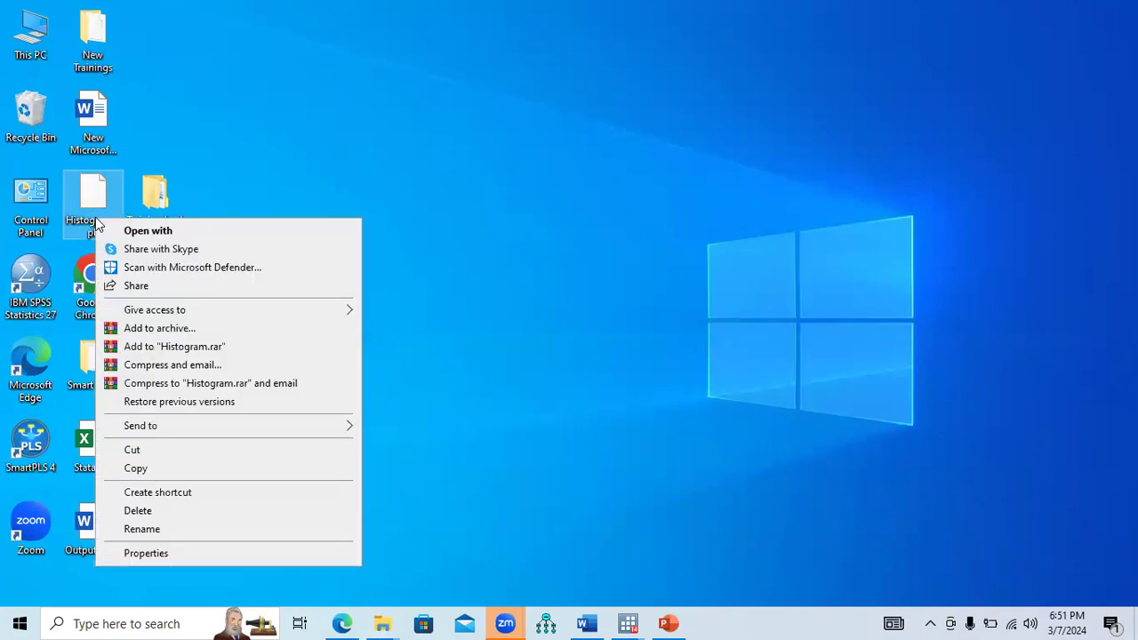
left_click(131, 230)
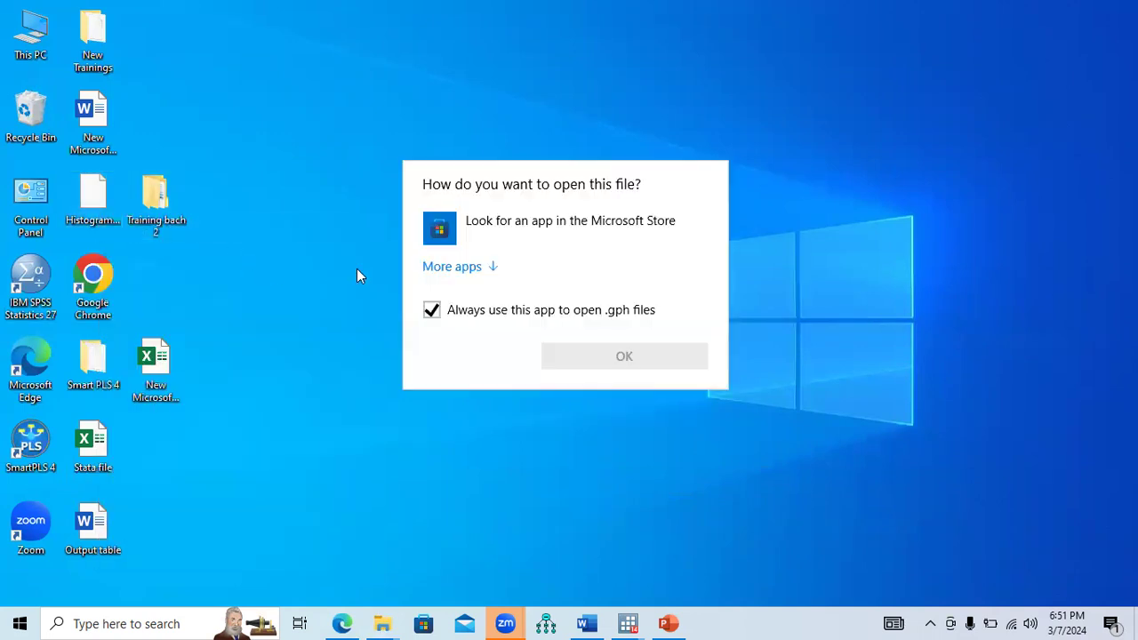
left_click(480, 271)
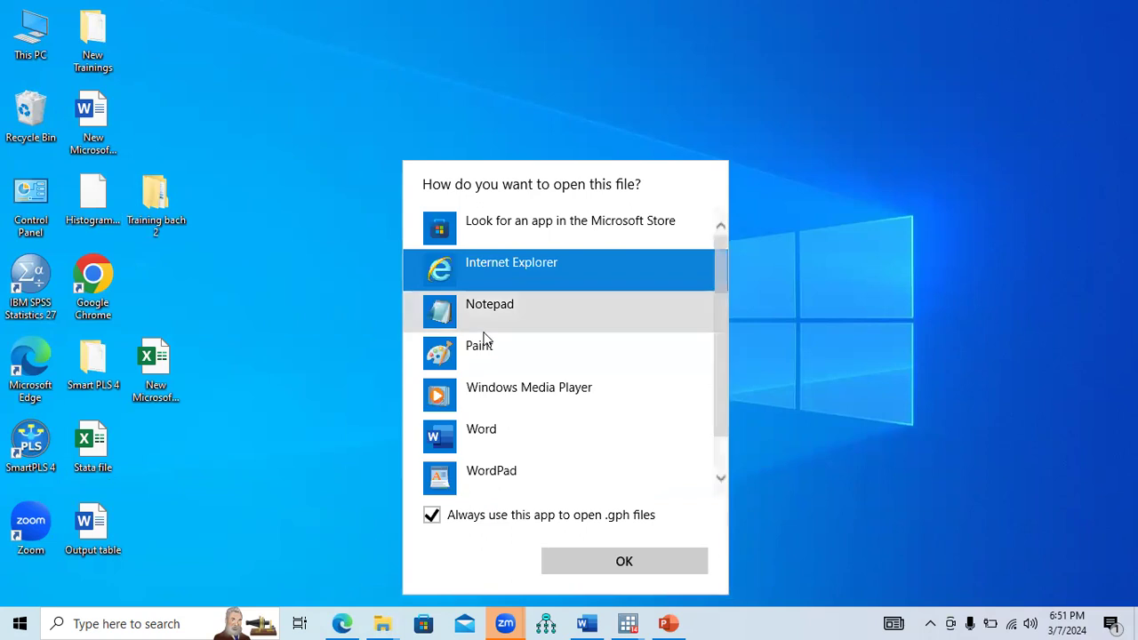
left_click(845, 273)
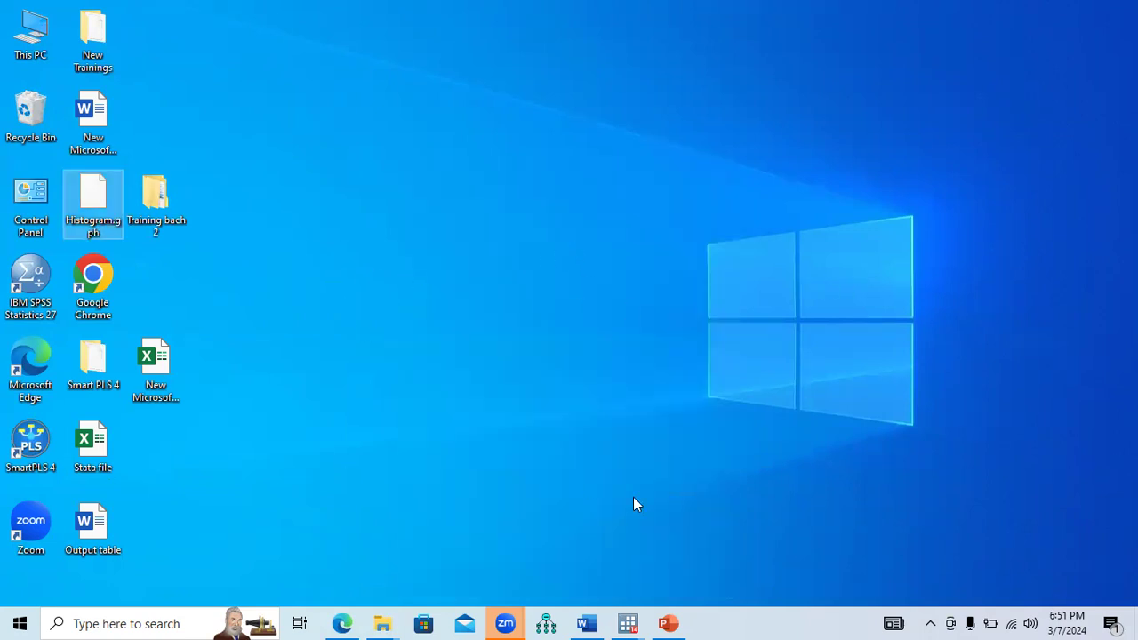
- Create a new Microsoft Word document on the desktop, keep its suggested name, and open it
left_click(668, 622)
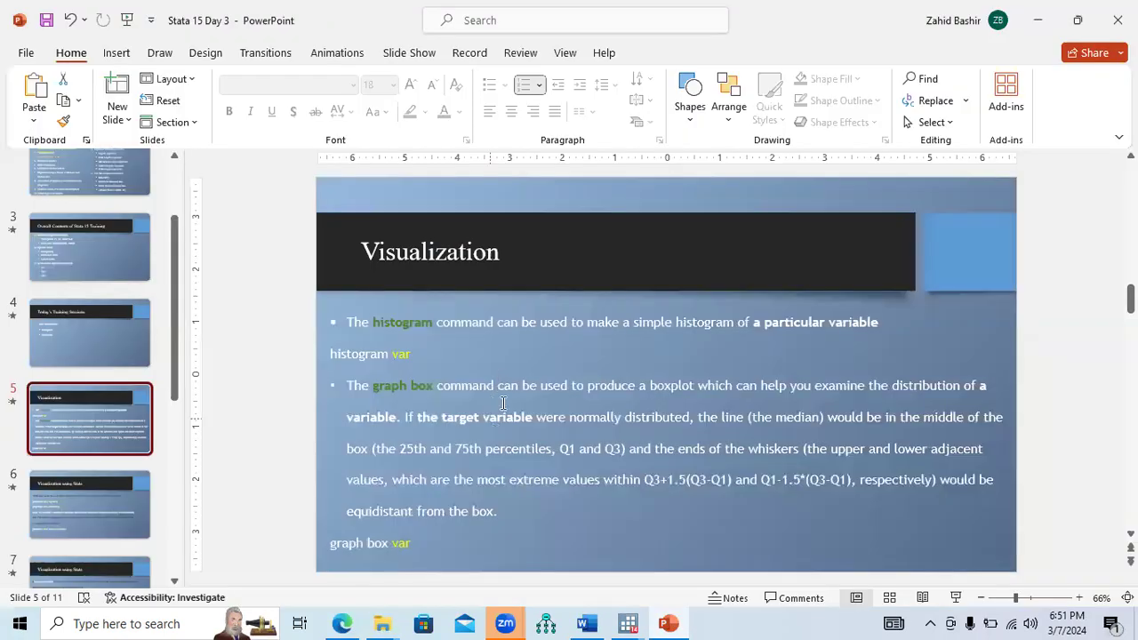
left_click(1037, 16)
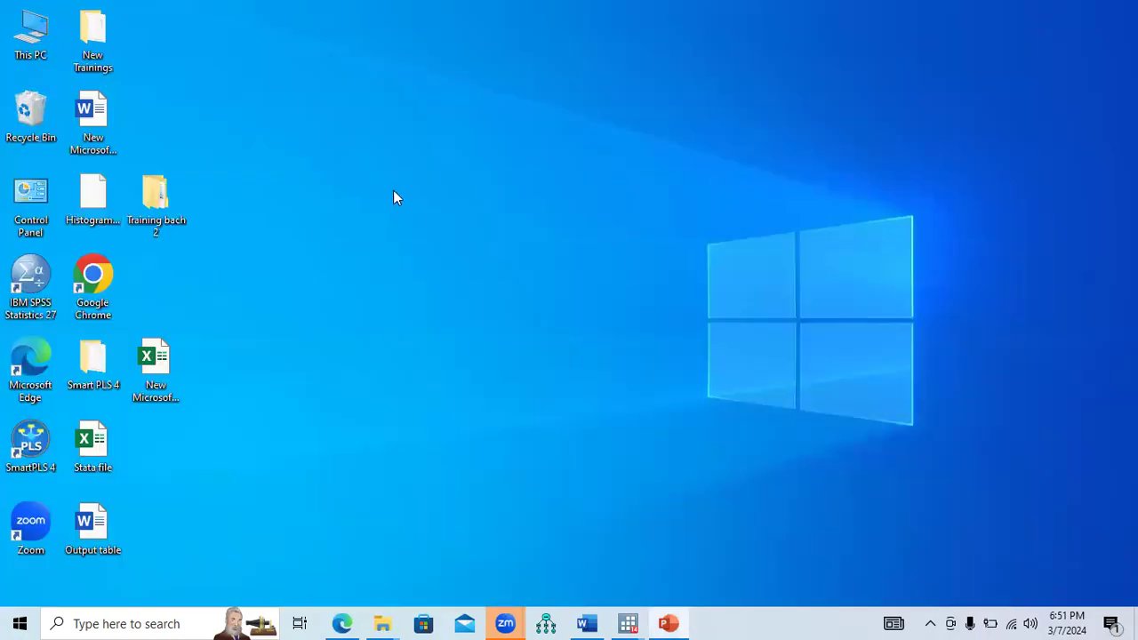
right_click(329, 199)
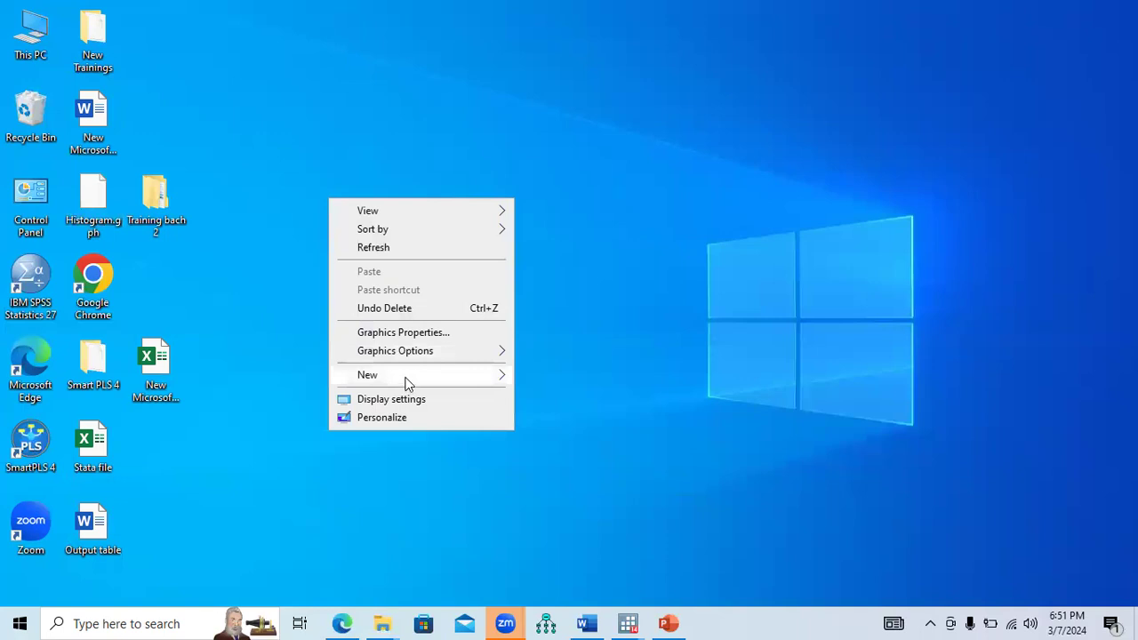
mouse_move(408, 381)
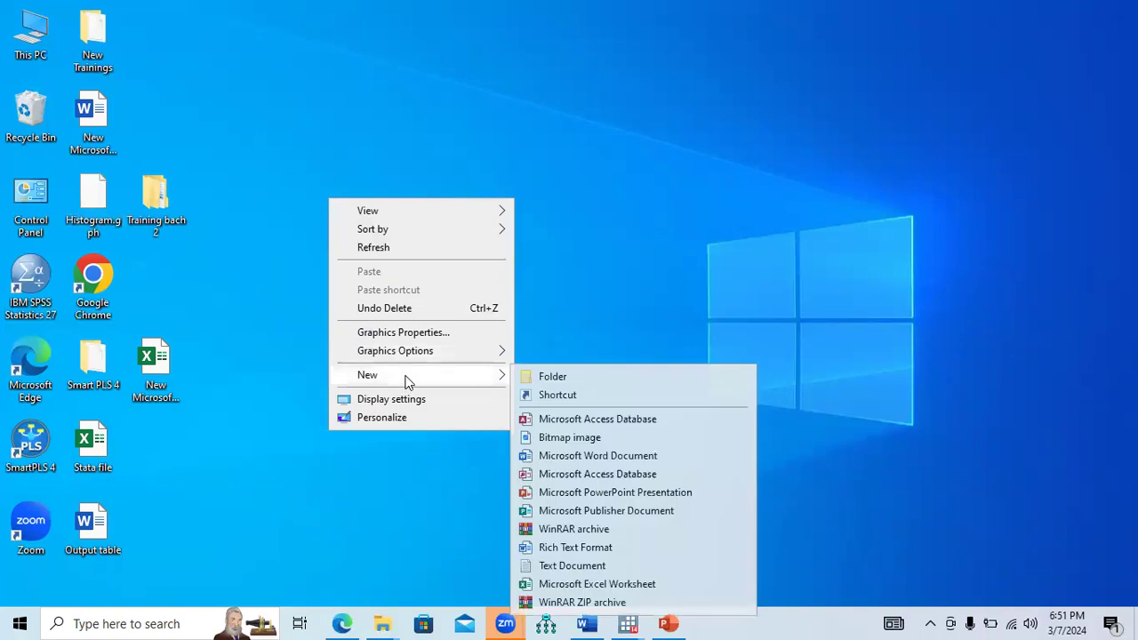
left_click(567, 464)
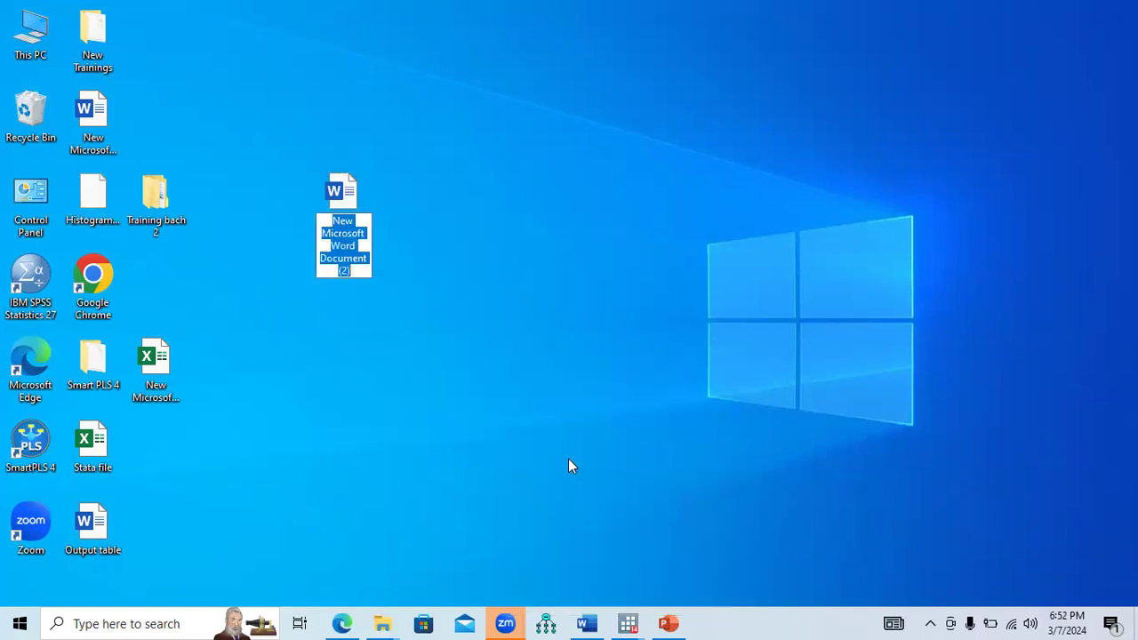
key("Return")
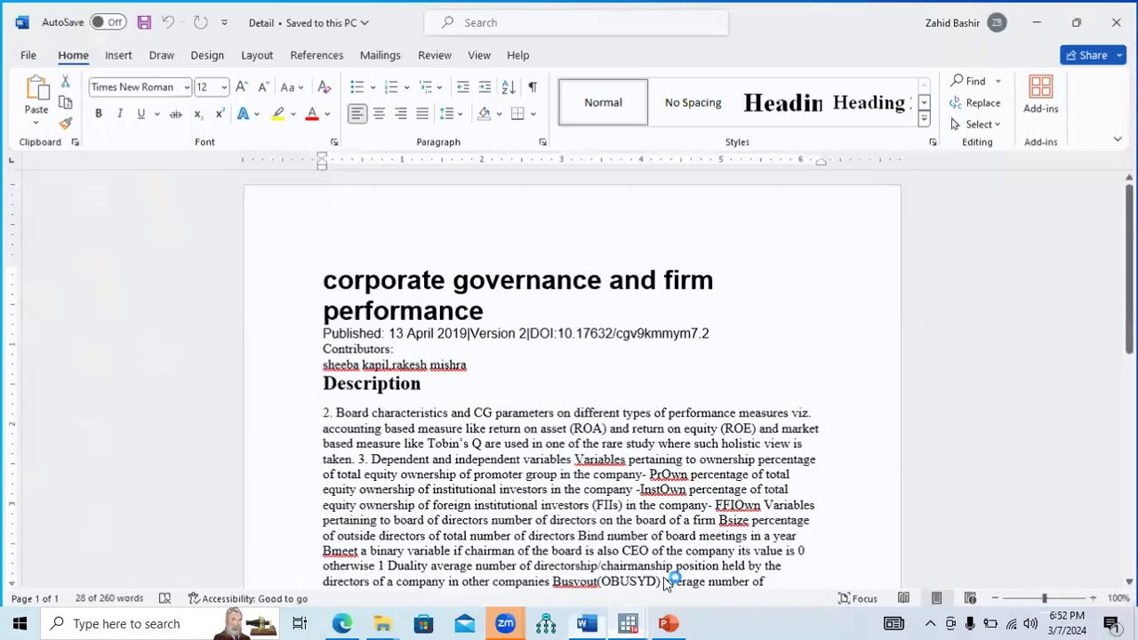
- Switch to the Stata graph window and copy the Fsize histogram
mouse_move(628, 623)
left_click(769, 562)
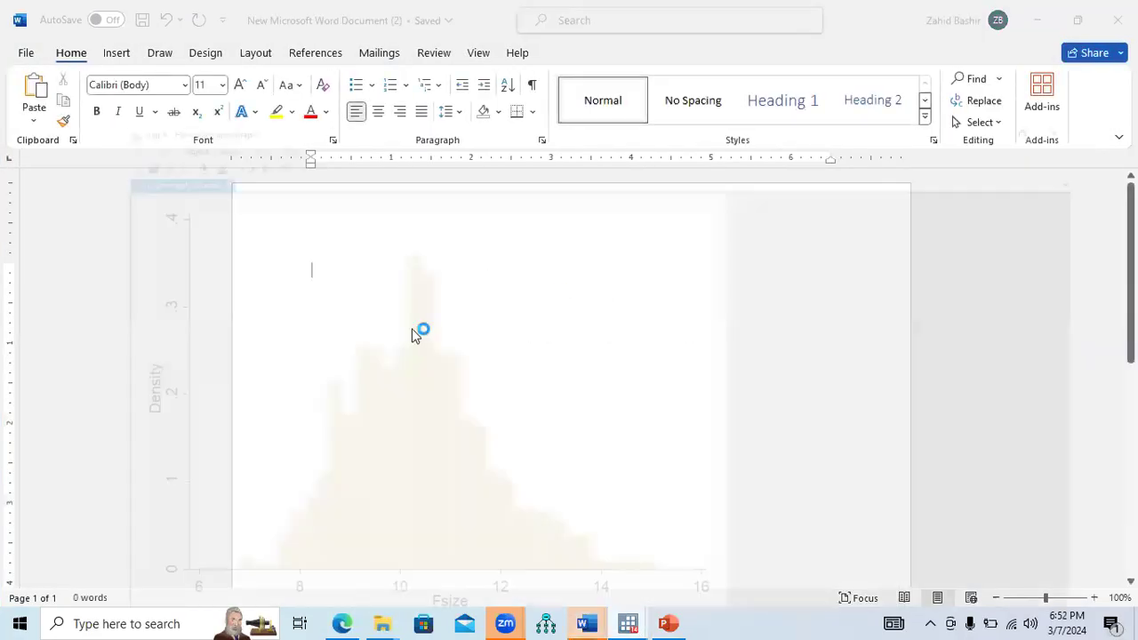
right_click(301, 288)
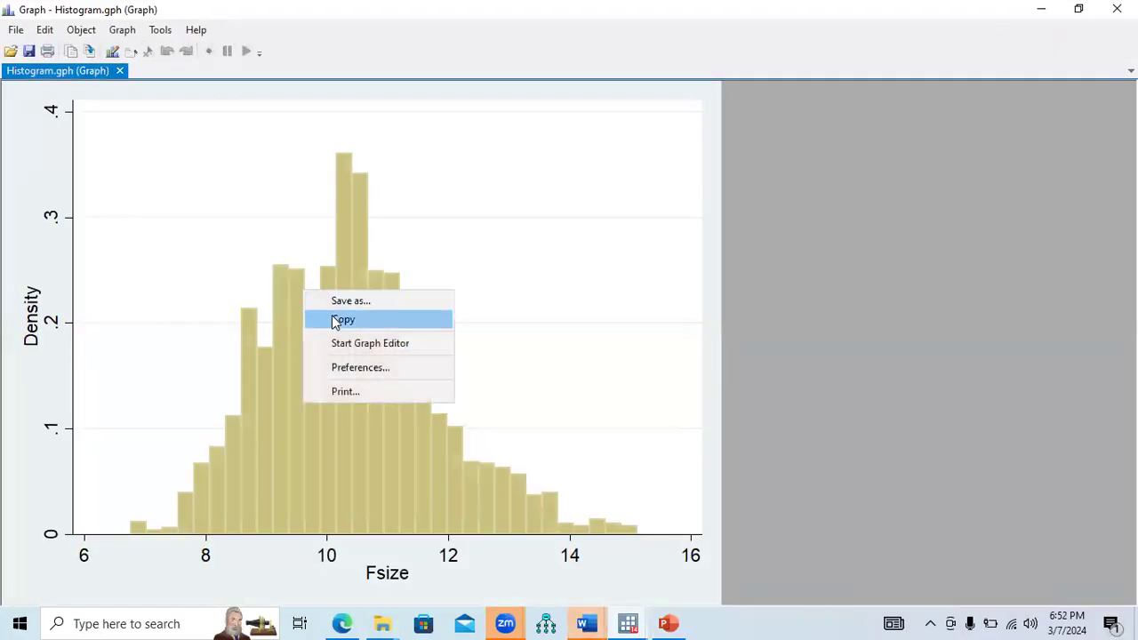
left_click(331, 319)
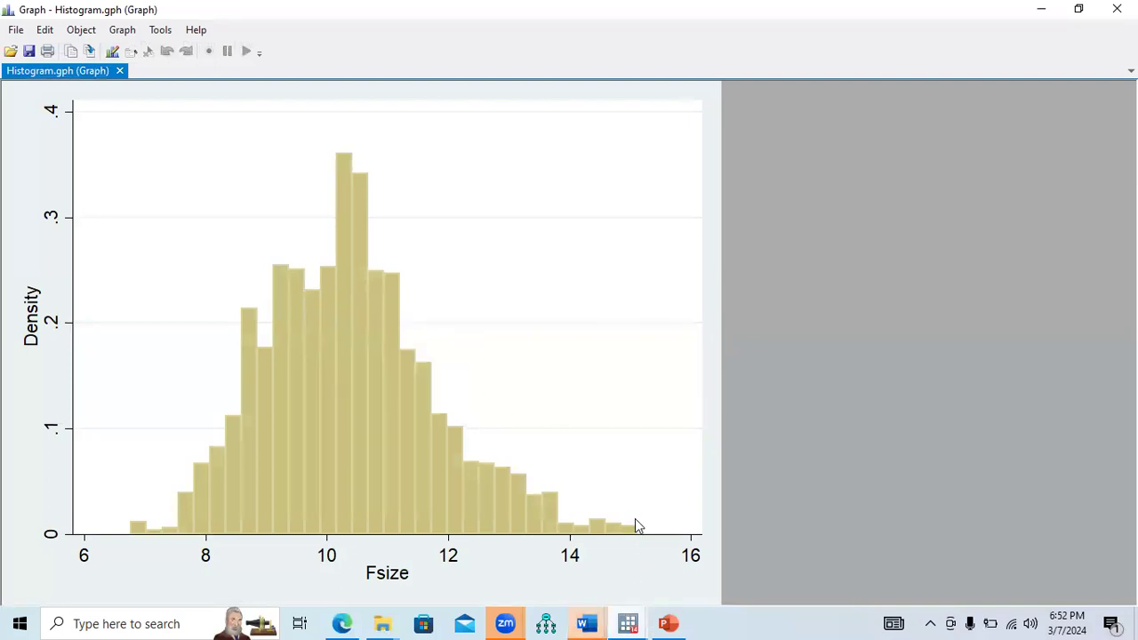
- Paste the histogram into the new Word document and add the centred caption "Histogram of Firm's Size" below it
left_click(587, 622)
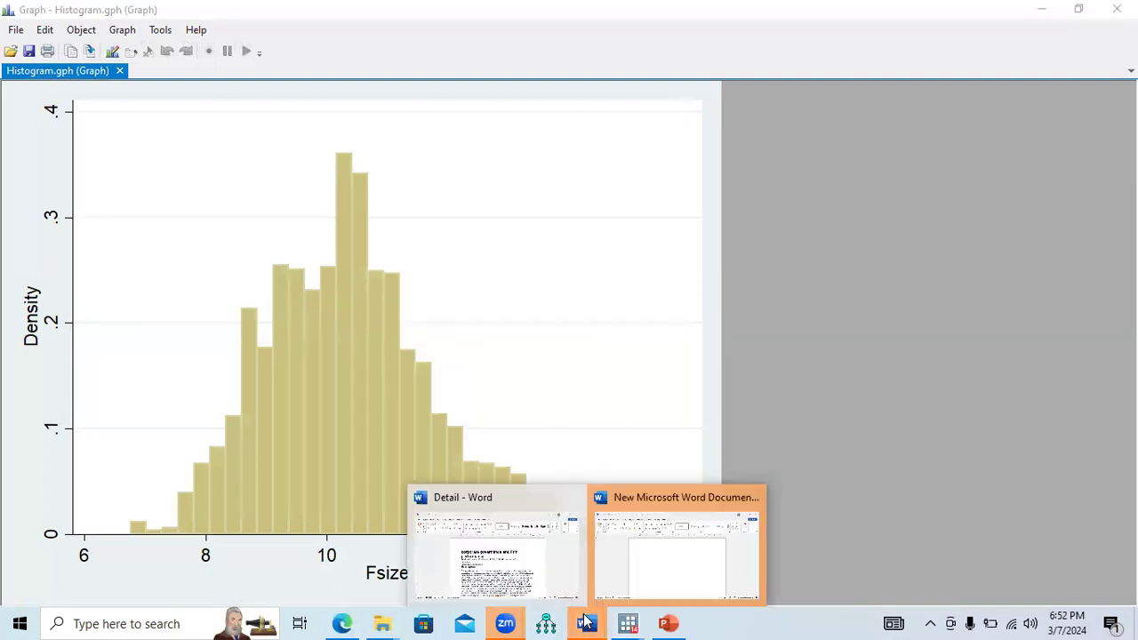
left_click(658, 587)
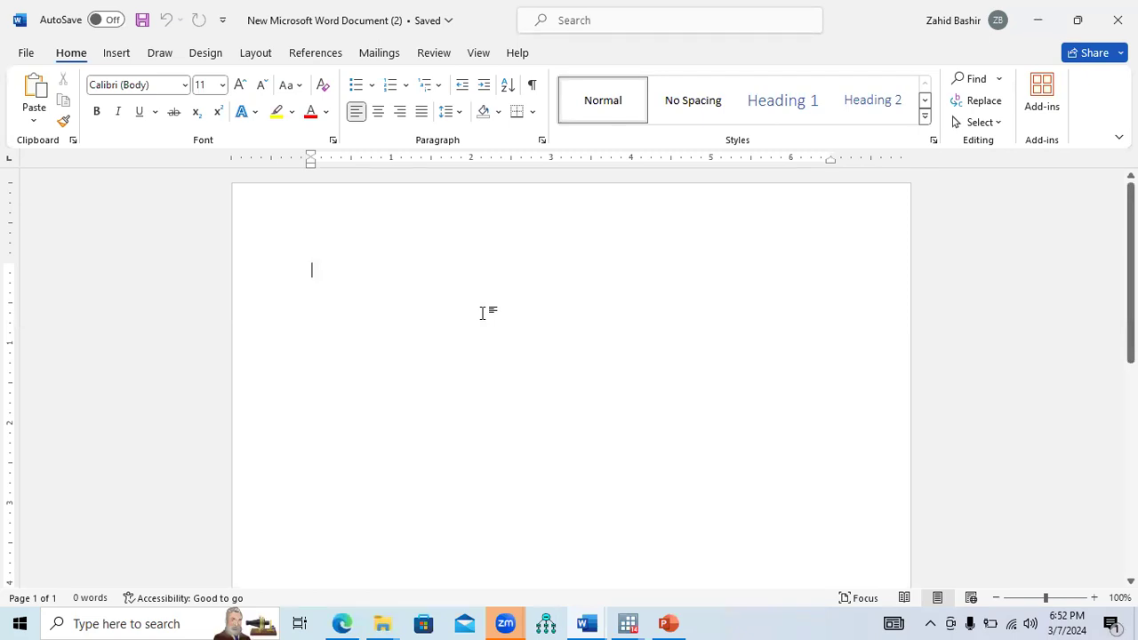
key("ctrl+v")
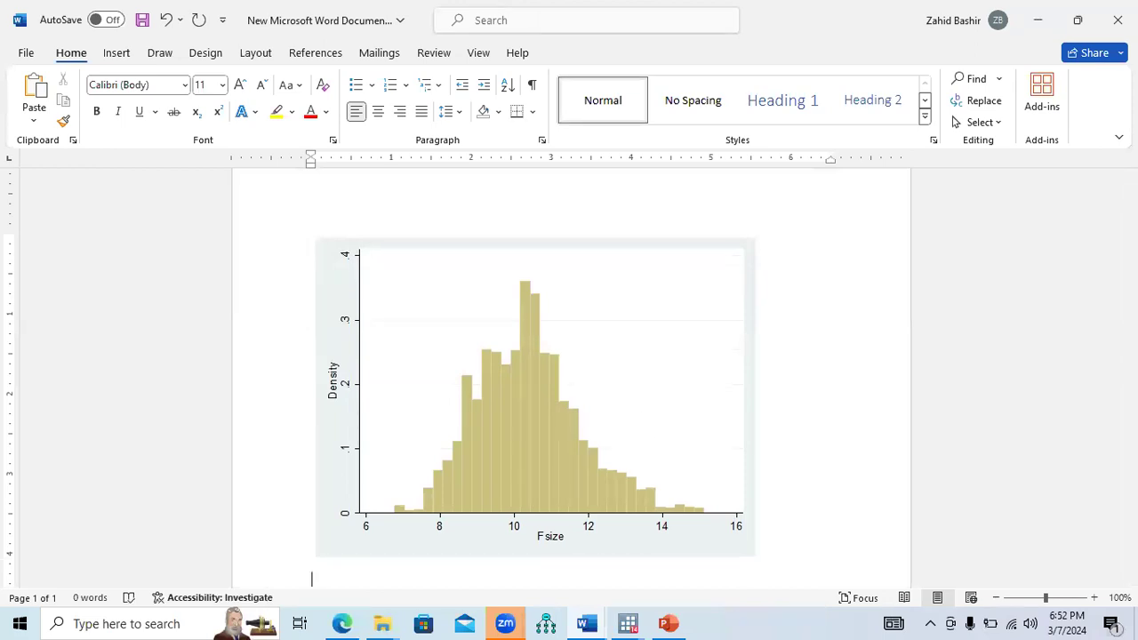
type("ogram of Firm's SIze")
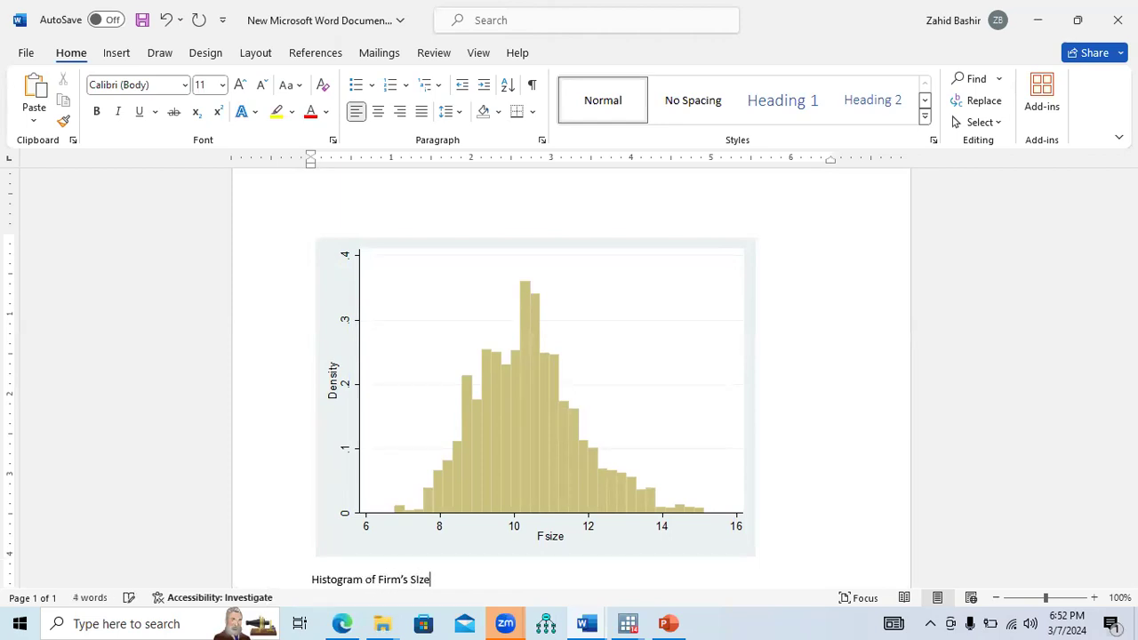
key("ctrl+e")
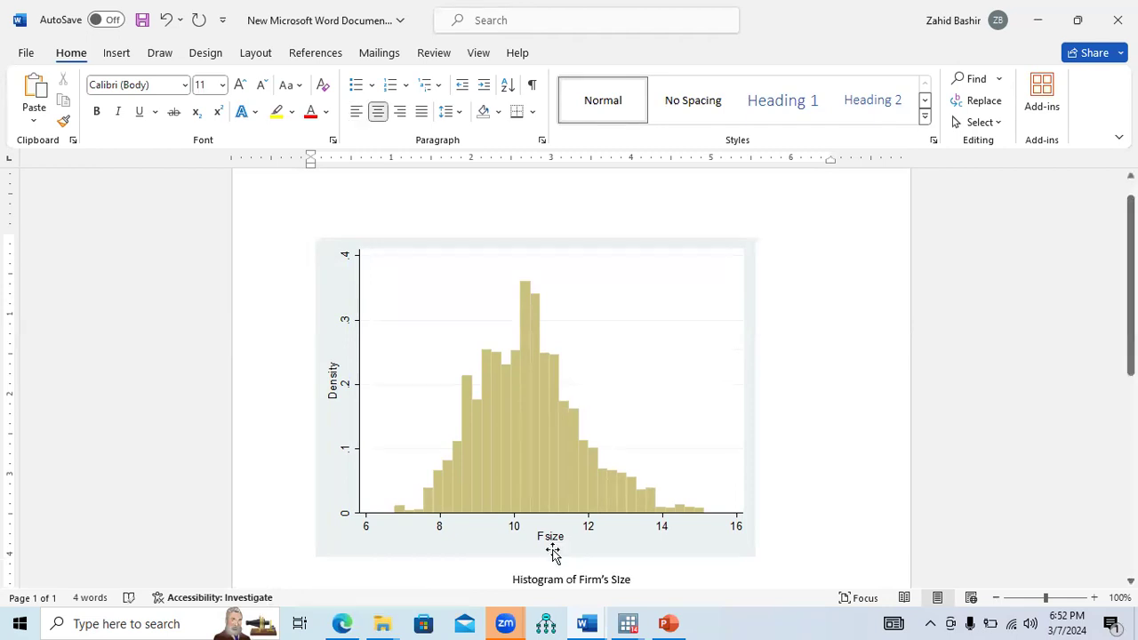
- Switch back to the main Stata window and draw a histogram of roa with the histogram command
left_click(669, 623)
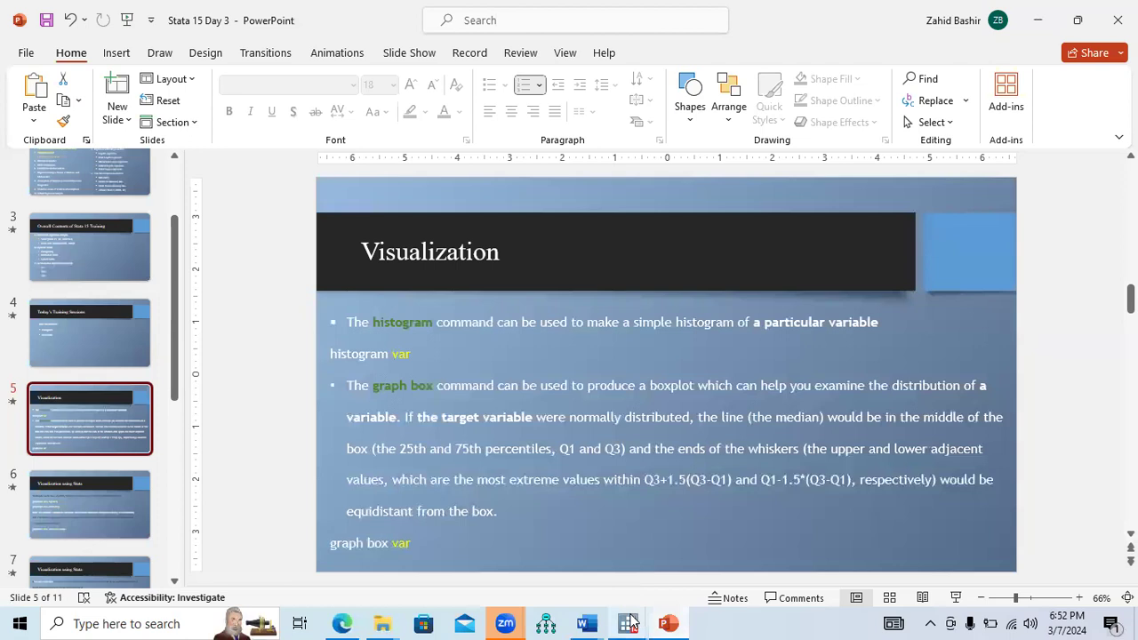
left_click(629, 623)
left_click(499, 563)
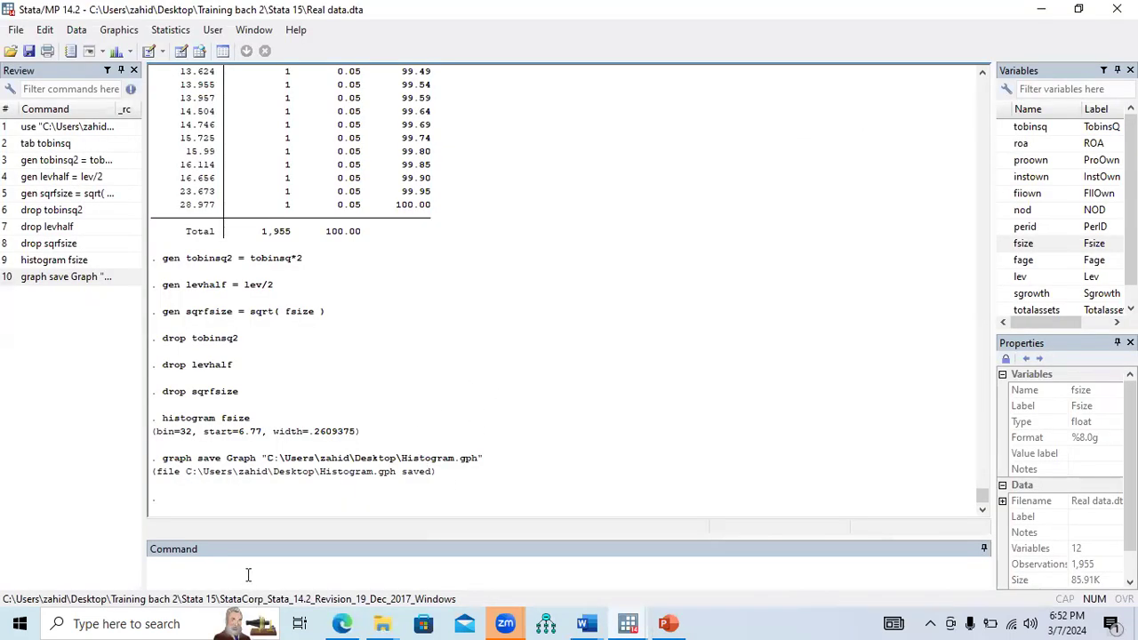
left_click_drag(251, 418, 168, 427)
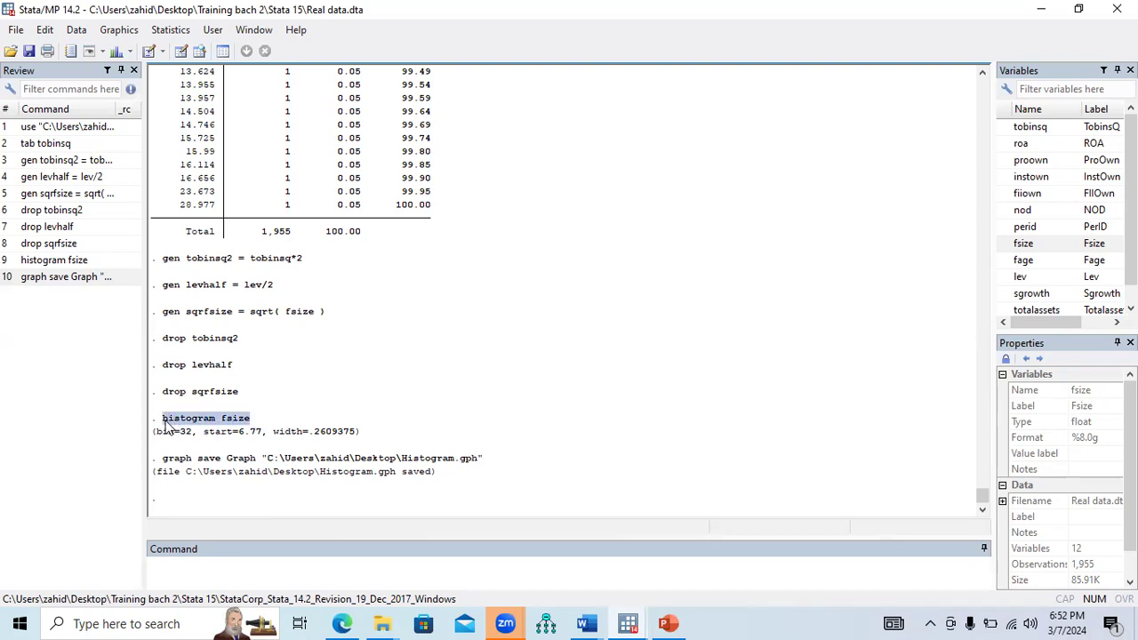
left_click(207, 572)
key("ctrl+v")
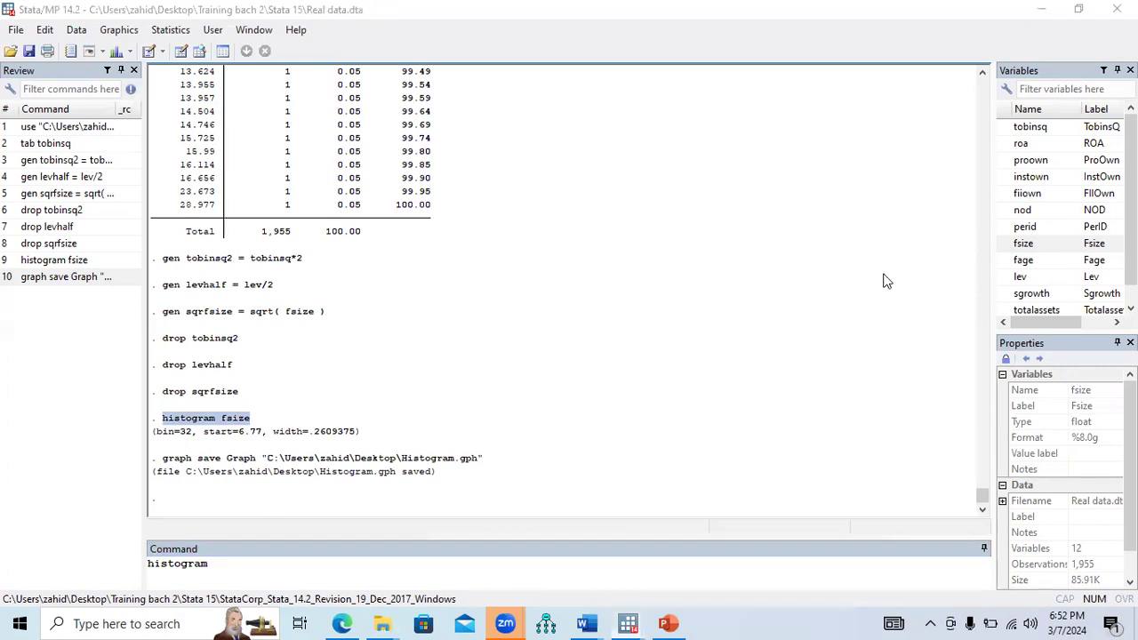
left_click(1014, 144)
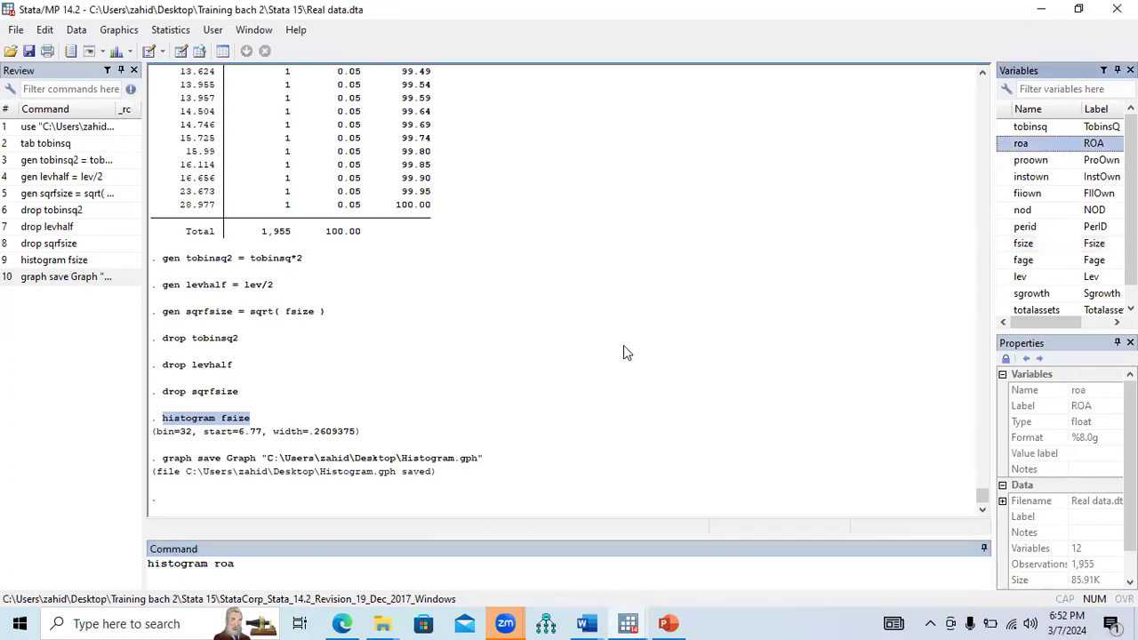
left_click(271, 566)
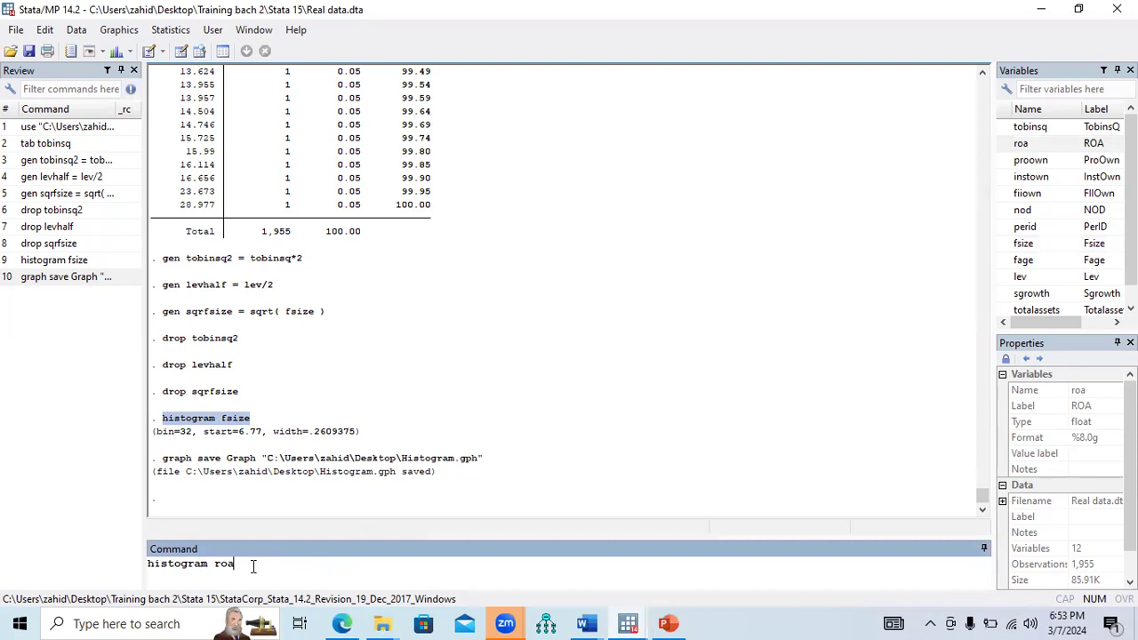
key("Return")
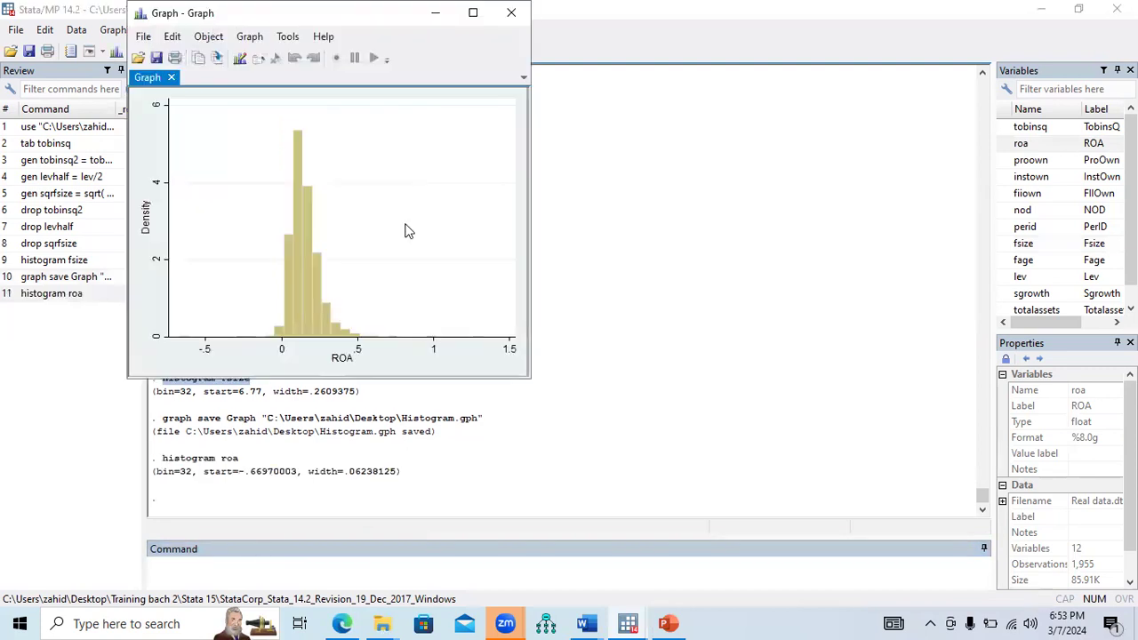
- Maximize and copy the roa histogram, and paste it below the caption in the new Word document
left_click(473, 12)
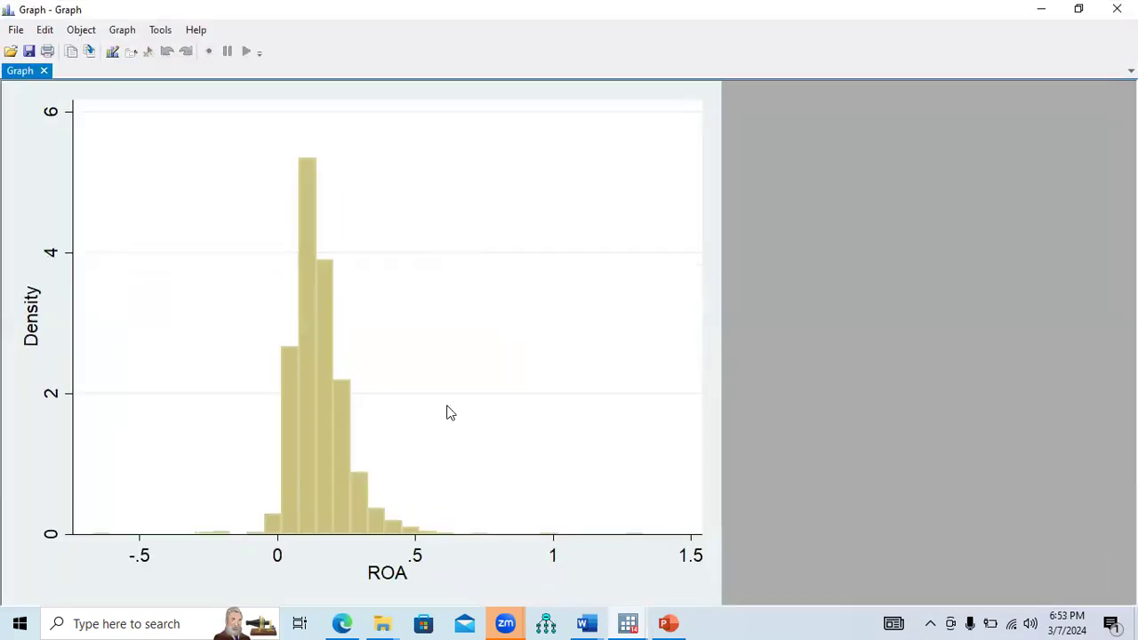
right_click(236, 237)
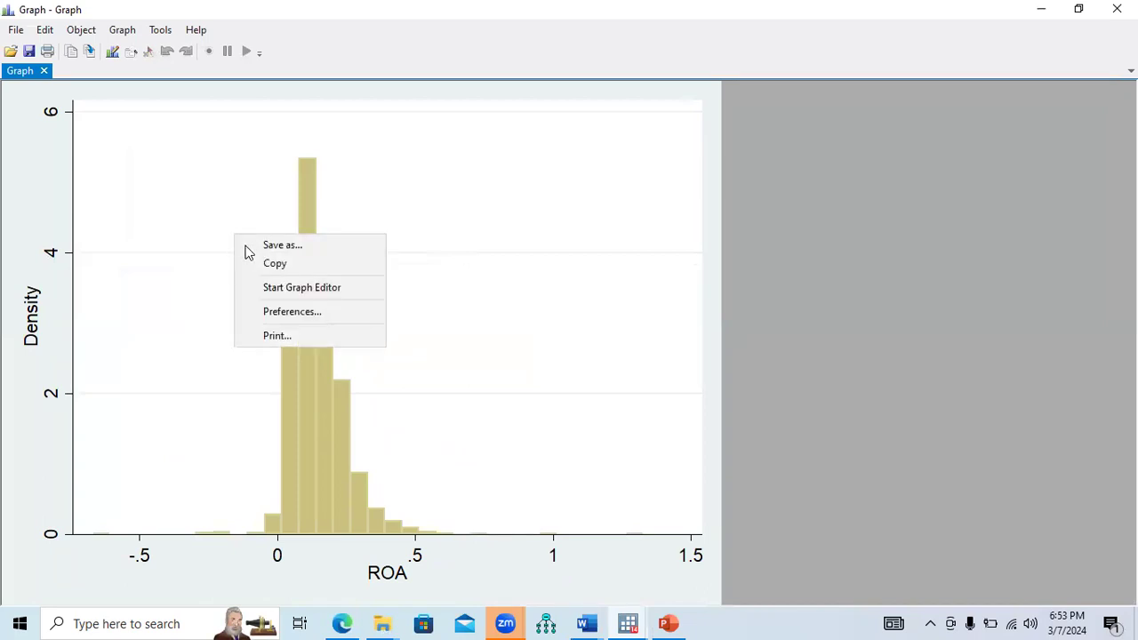
left_click(274, 263)
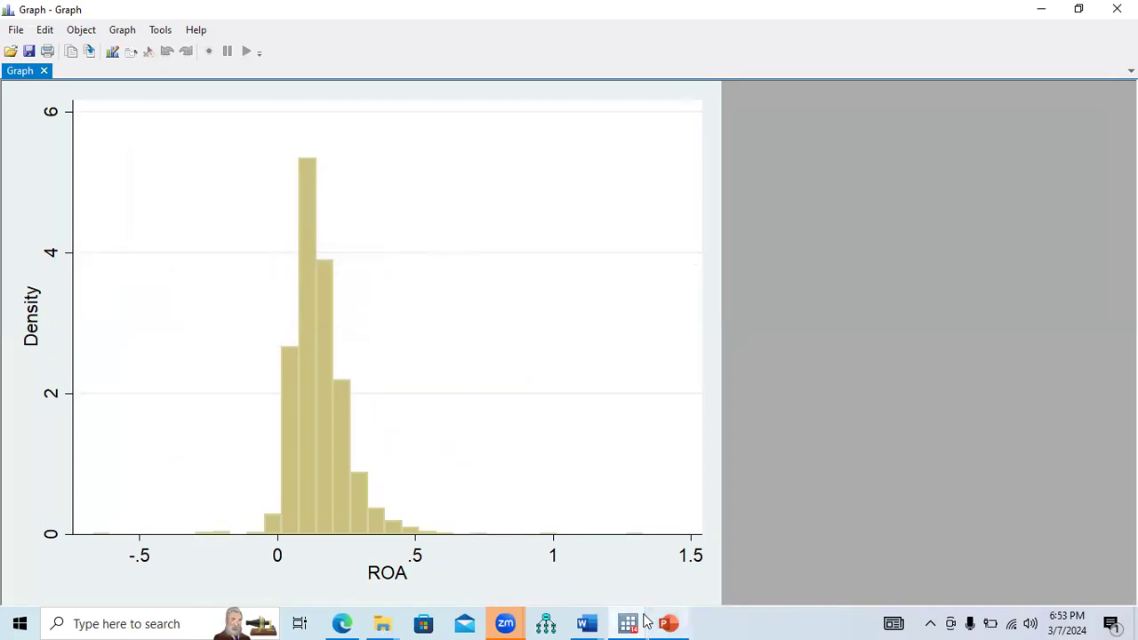
mouse_move(587, 623)
left_click(680, 547)
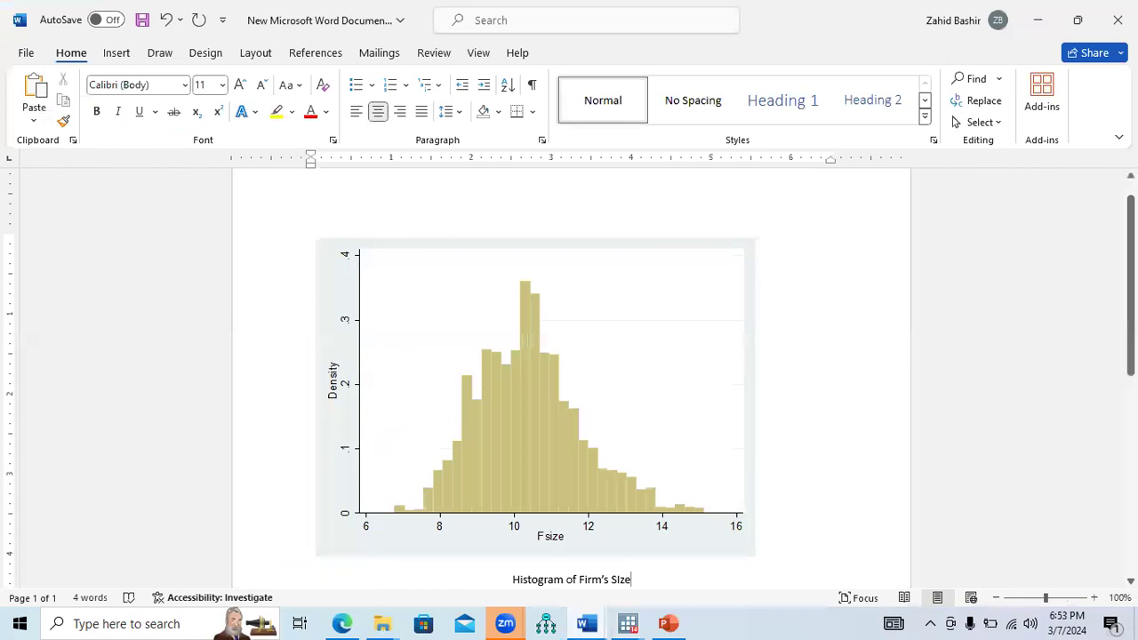
scroll(708, 428, "down", 4)
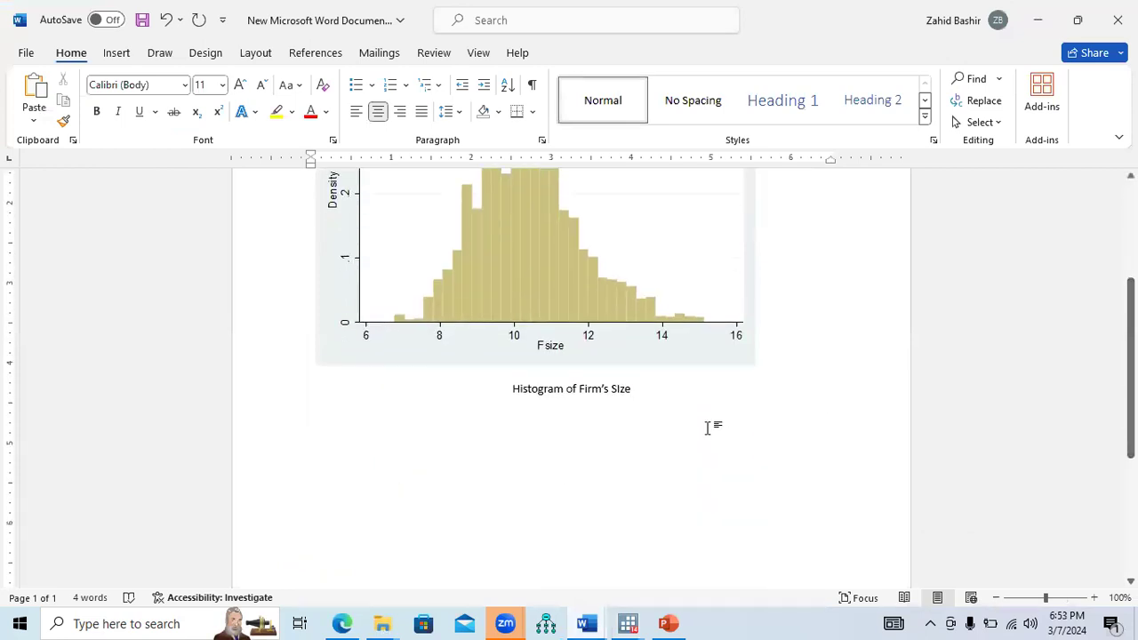
key("Return")
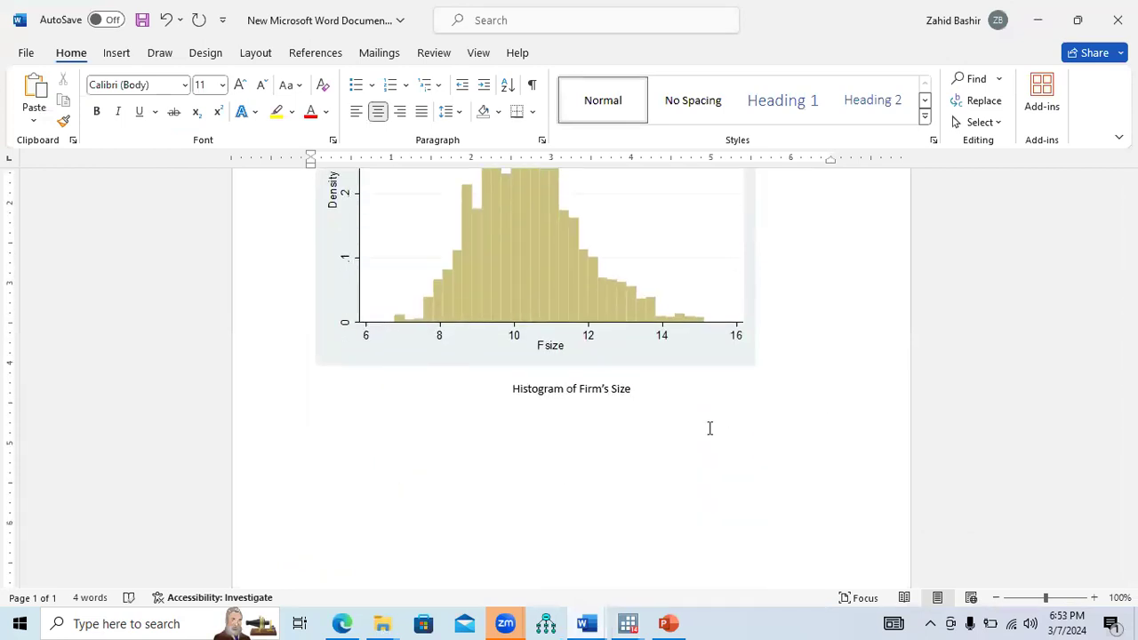
key("ctrl+v")
key("Return")
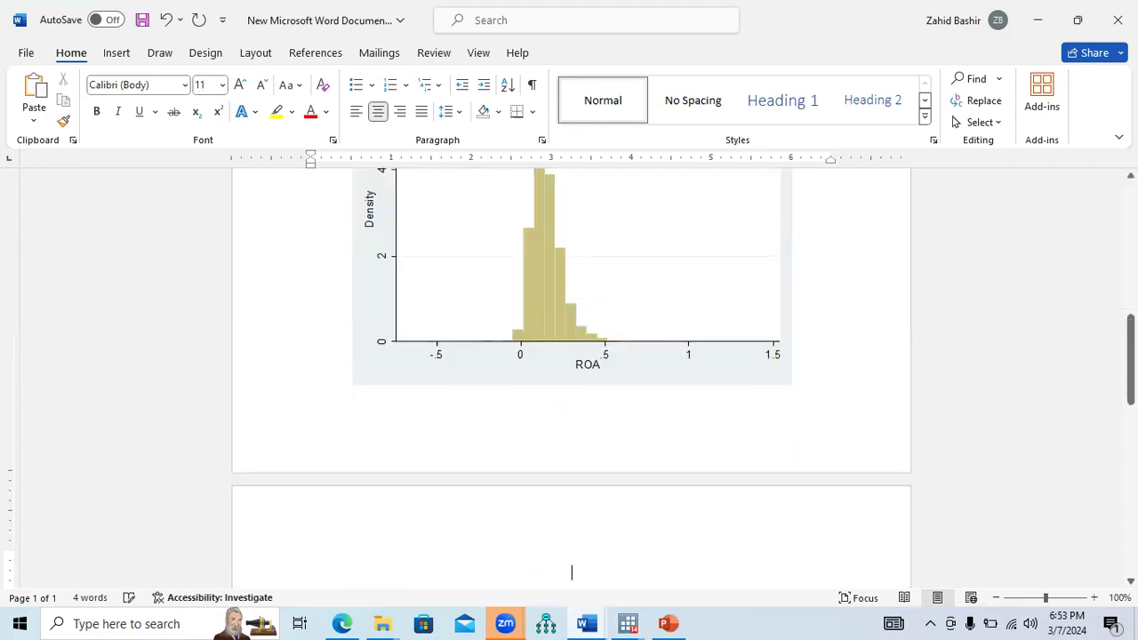
- Switch to PowerPoint, present the Visualization slide full screen, and turn on the laser pointer
left_click(669, 622)
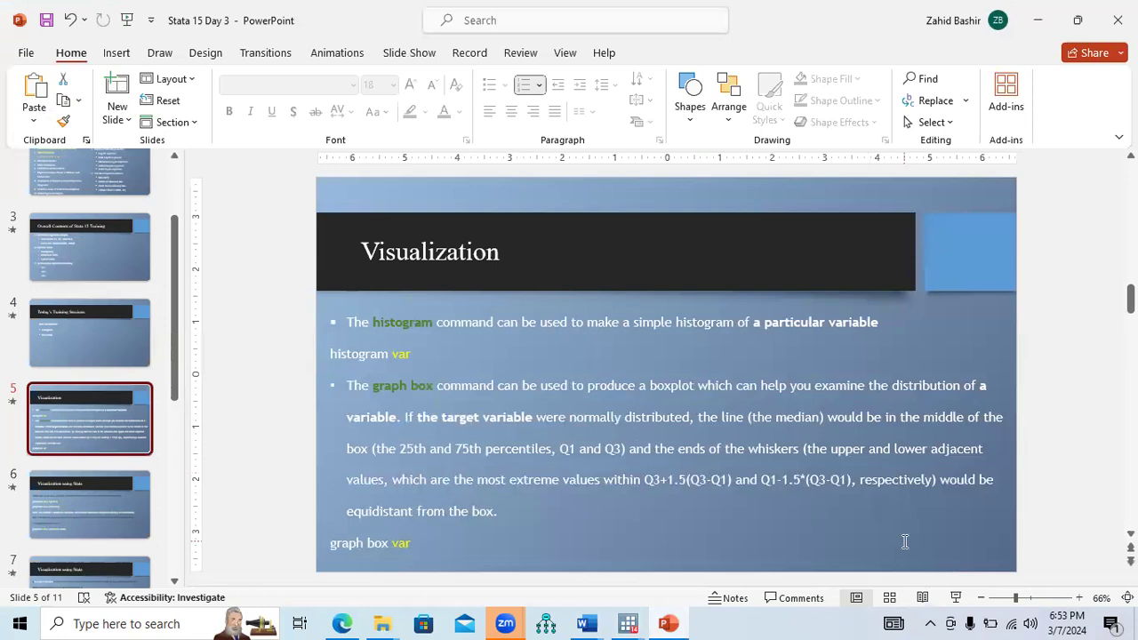
left_click(955, 597)
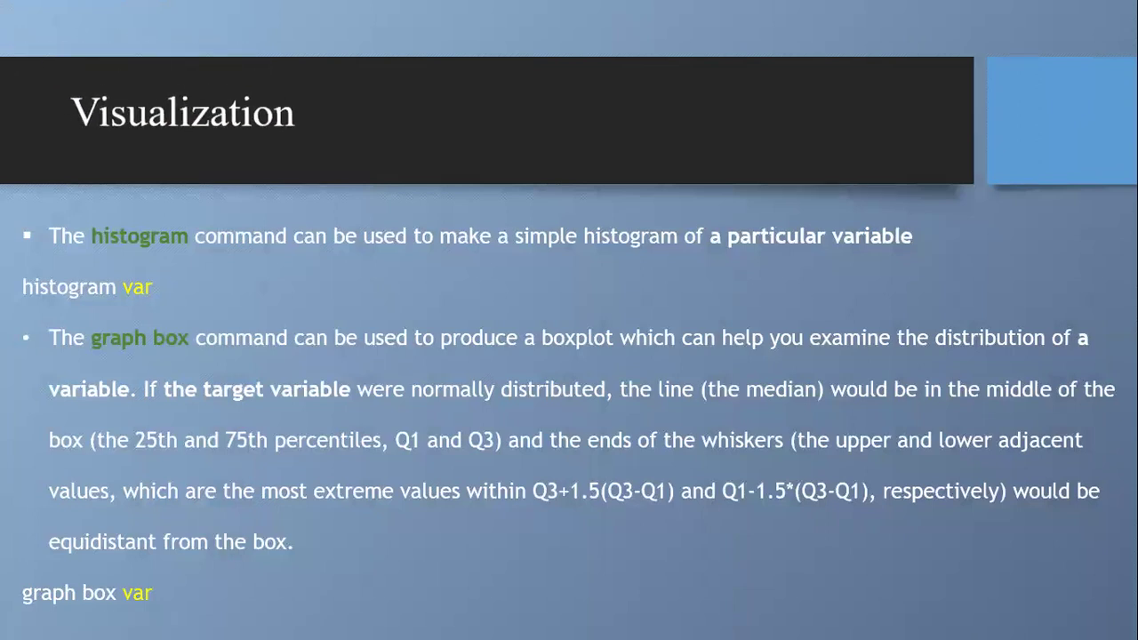
right_click(296, 303)
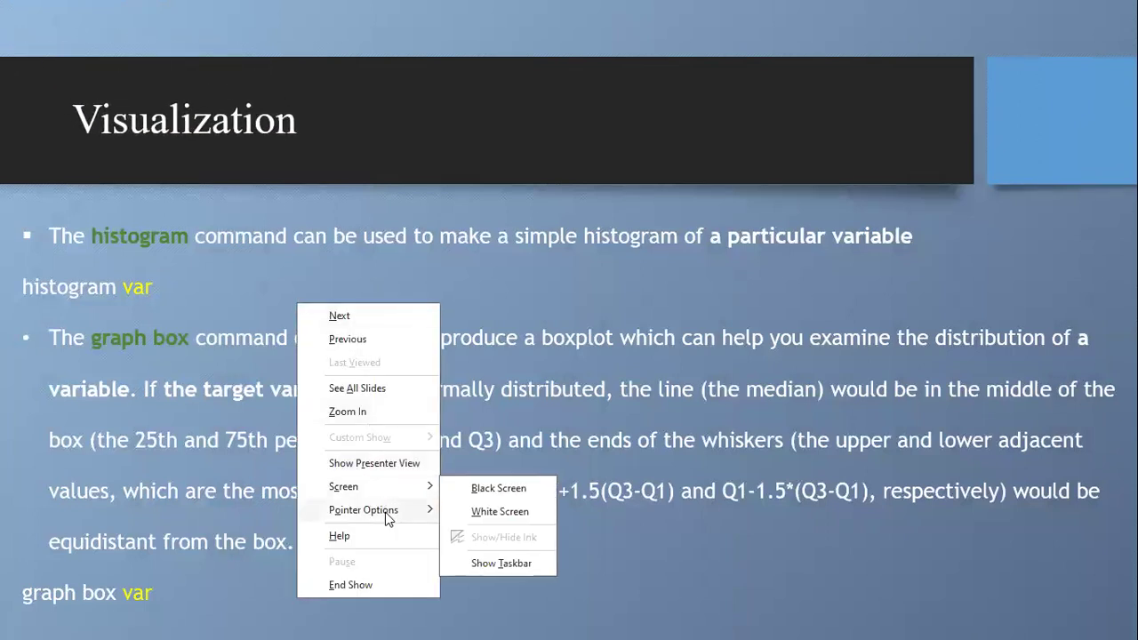
mouse_move(385, 511)
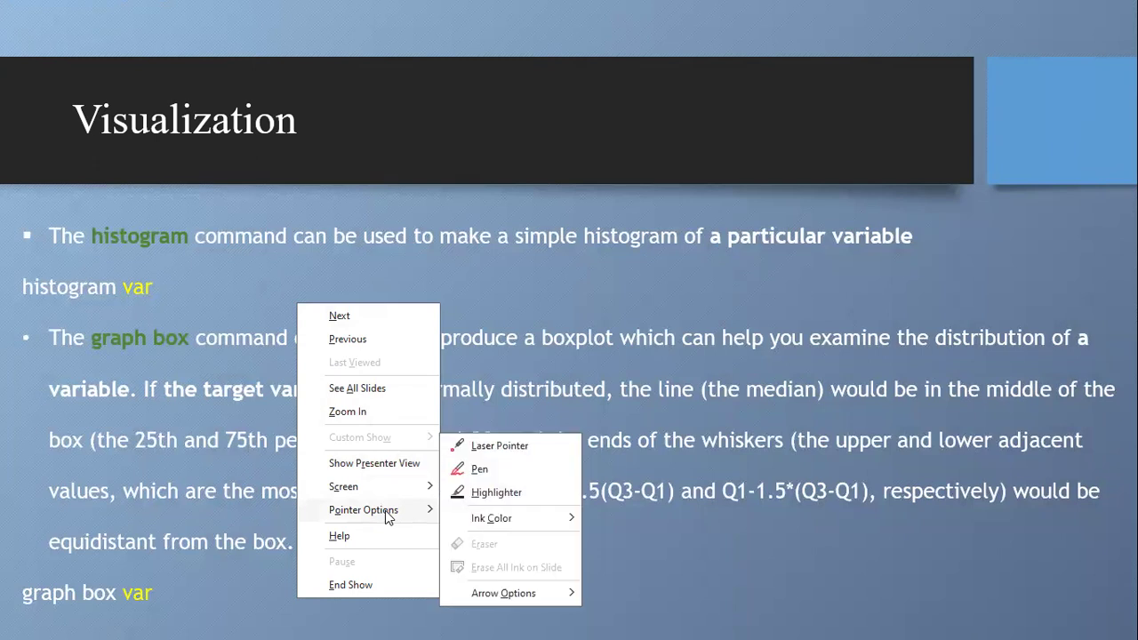
left_click(503, 447)
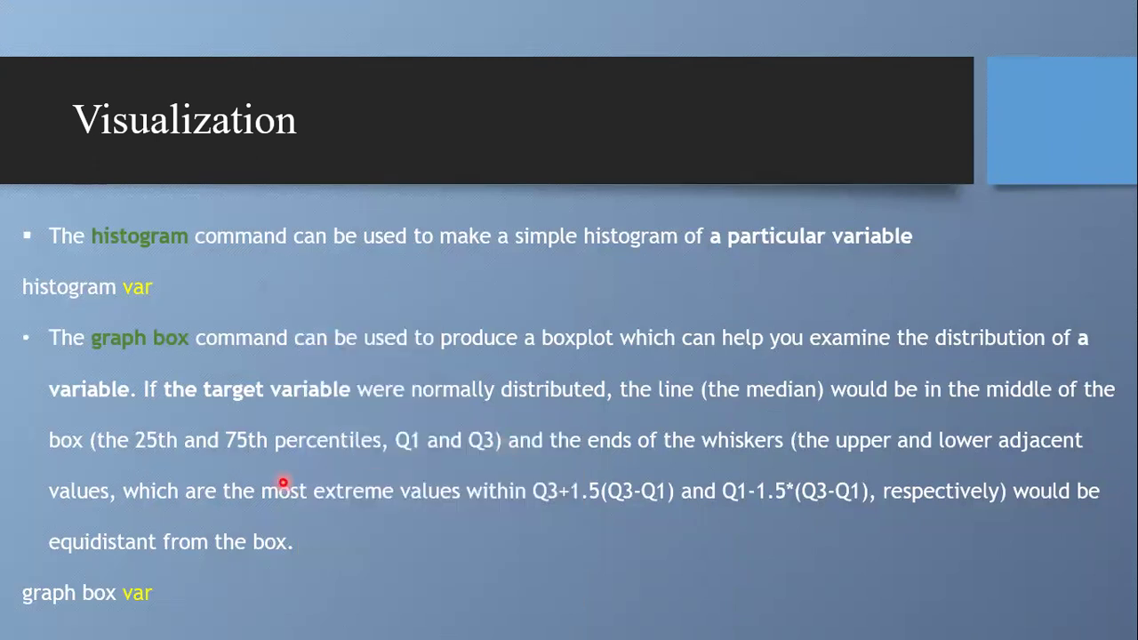
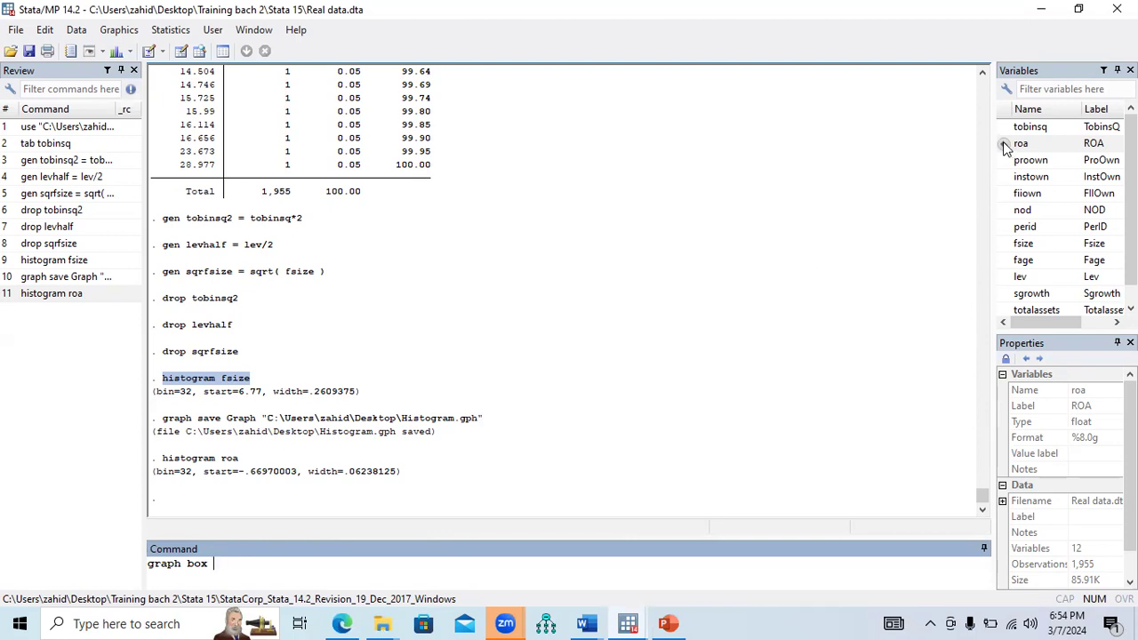
- Draw a box plot of roa in Stata with the graph box command, and maximize the graph window
double_click(1020, 144)
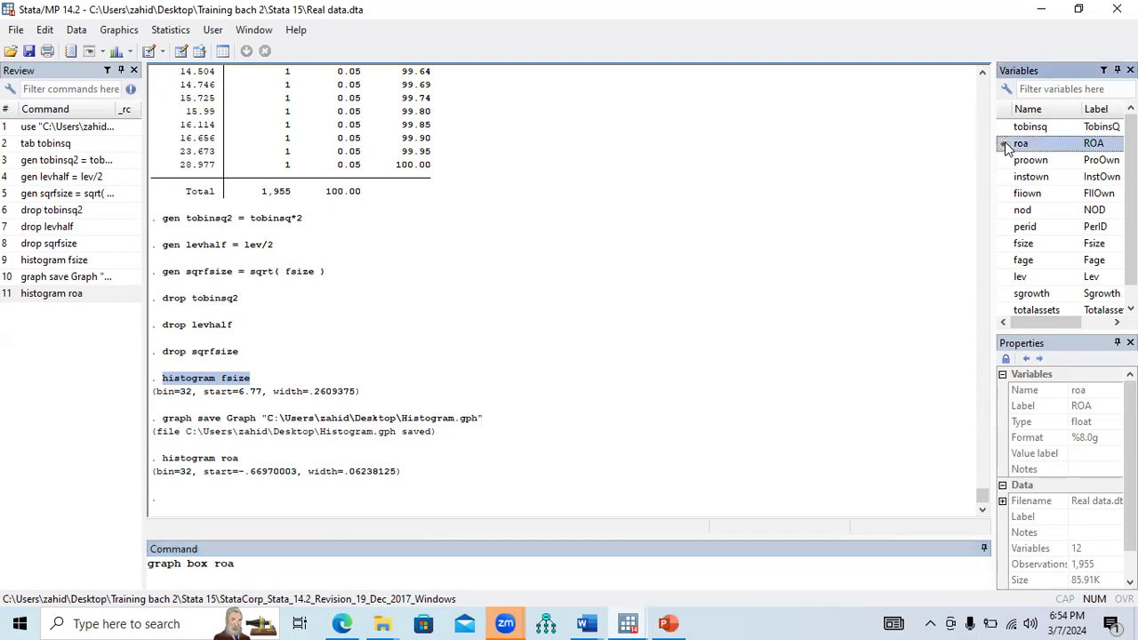
left_click(258, 565)
key("Return")
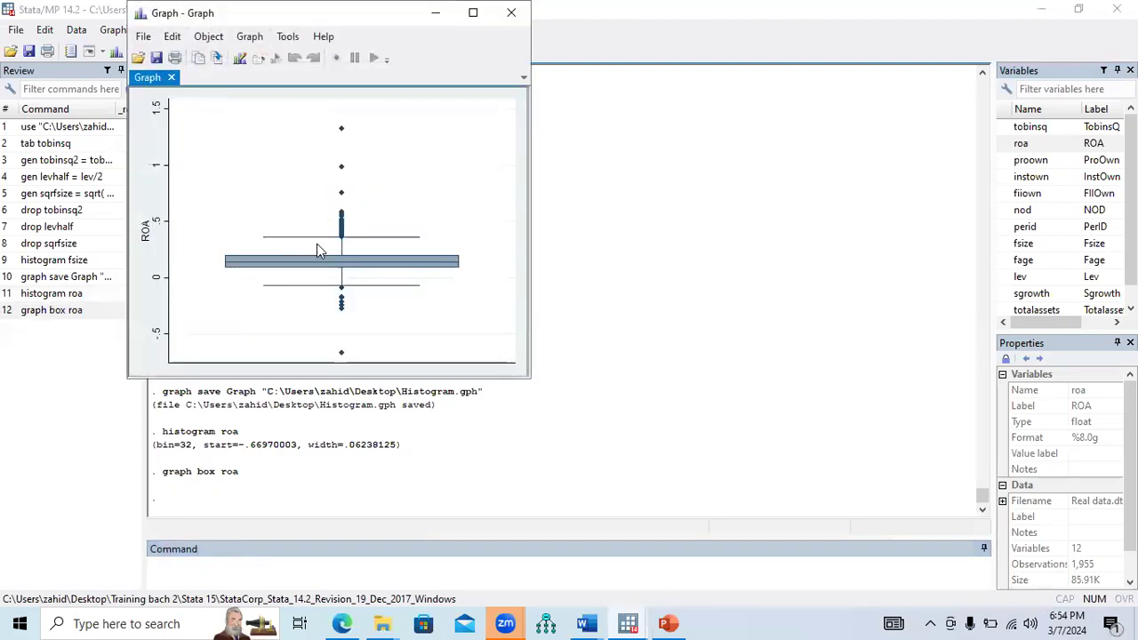
left_click(472, 14)
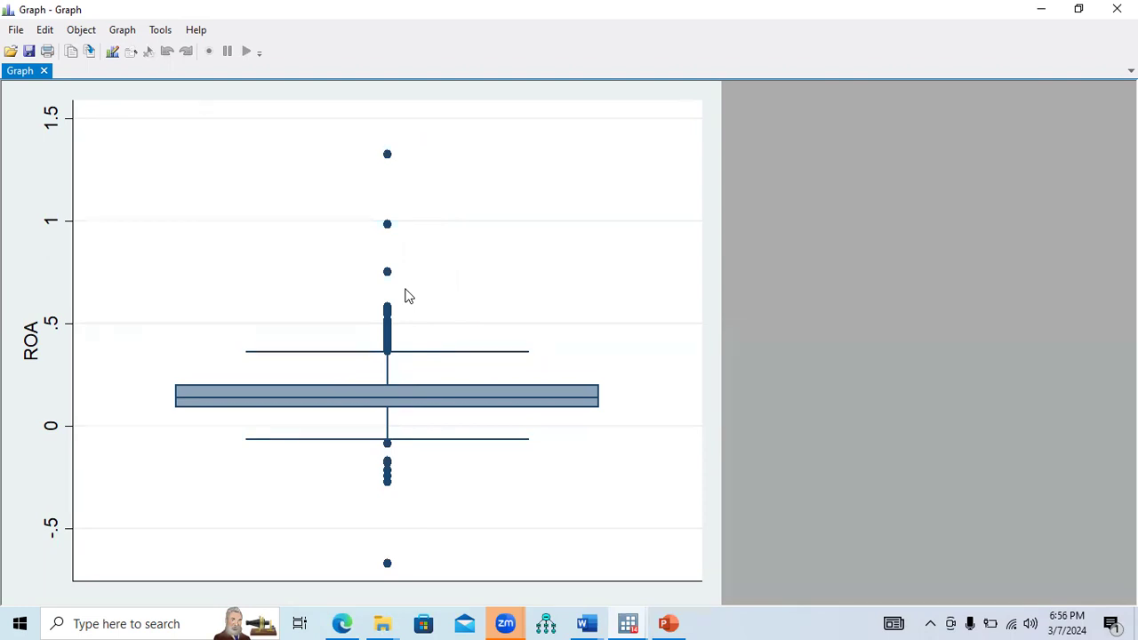
- Switch to PowerPoint, present the Visualization using Stata slide on by(), over() and noout full screen, and end the show
left_click(668, 623)
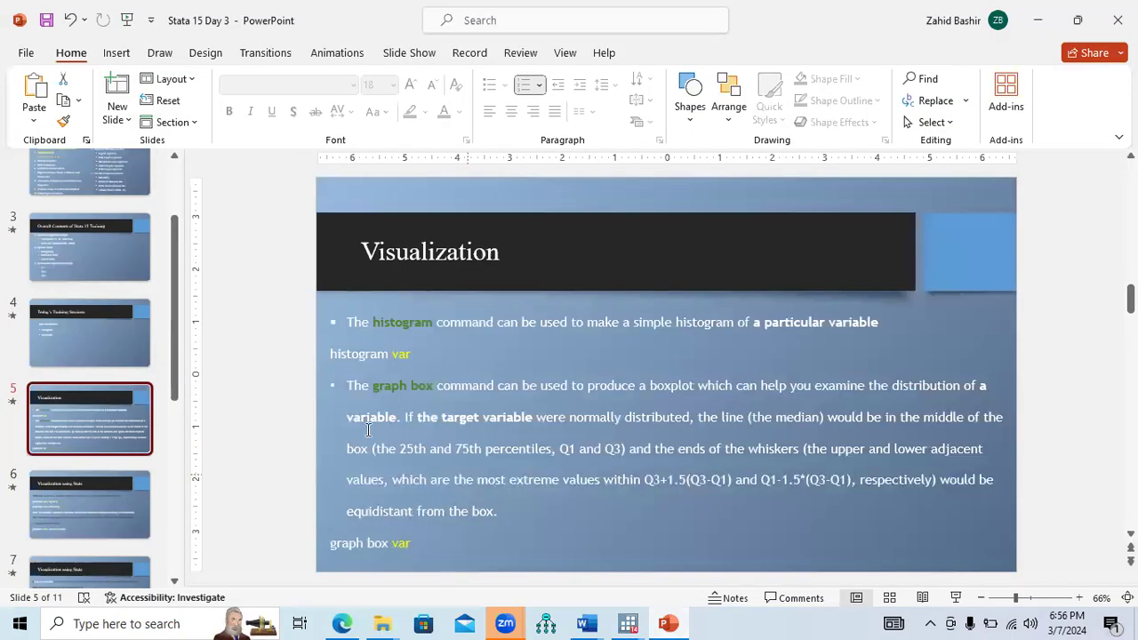
left_click(103, 486)
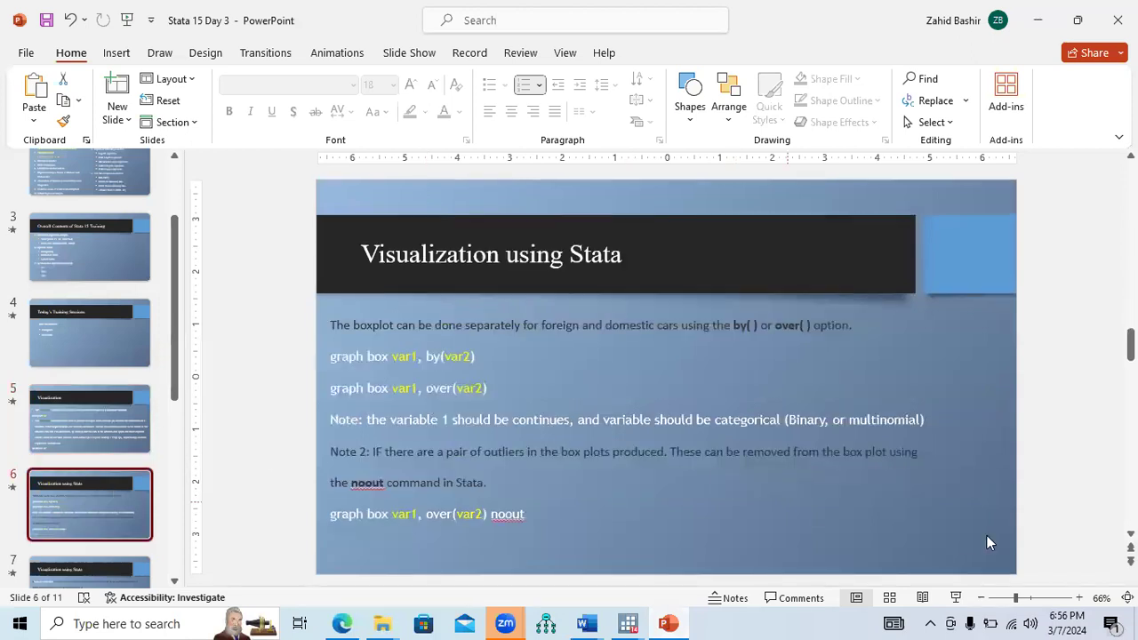
left_click(955, 597)
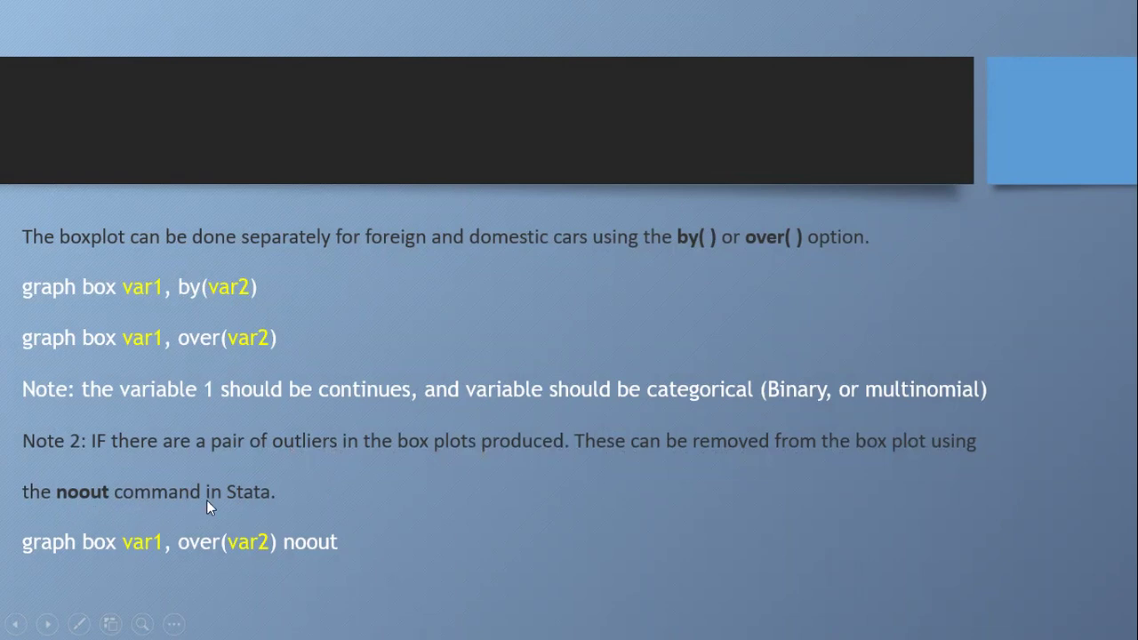
right_click(518, 464)
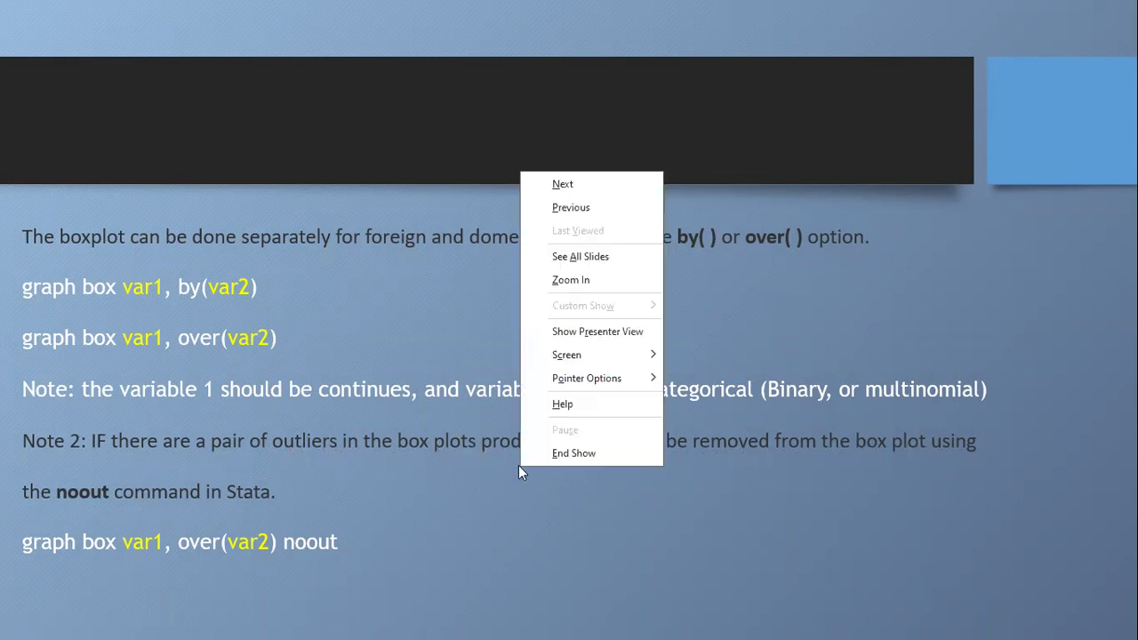
left_click(560, 452)
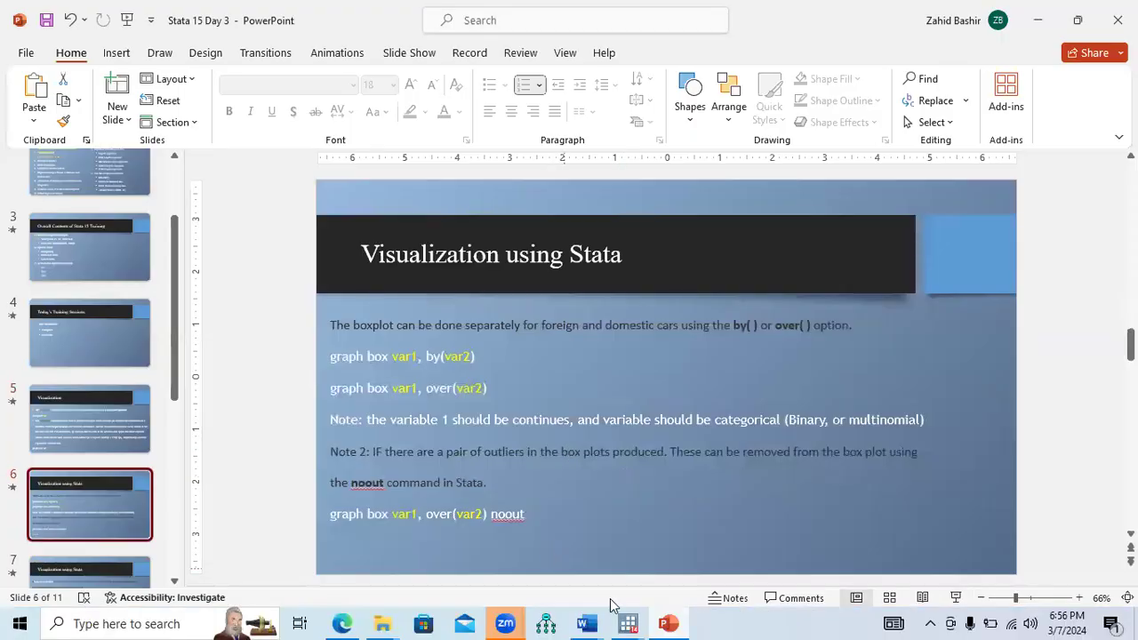
- Switch to the main Stata window, draw a box plot with graph box roa, noout, and maximize the graph
mouse_move(628, 622)
left_click(681, 579)
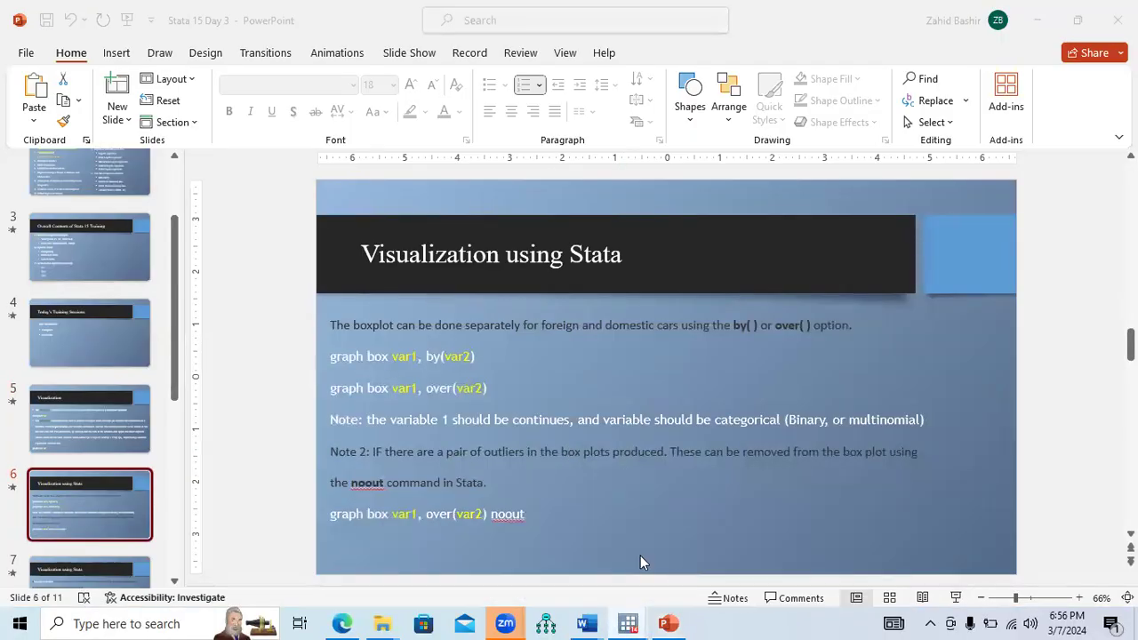
left_click(413, 515)
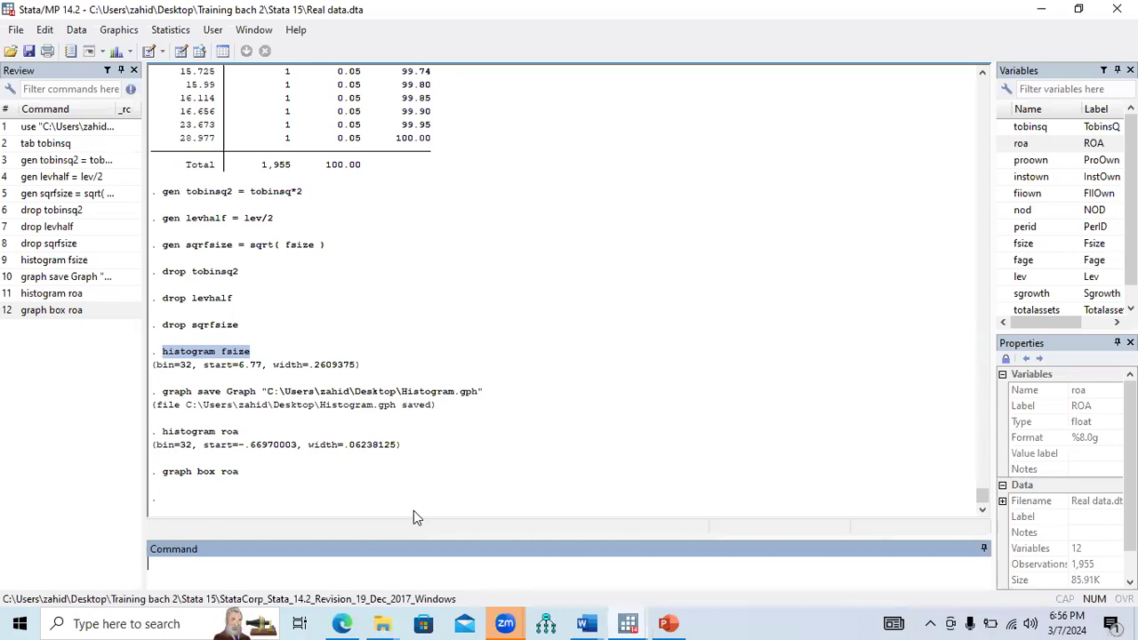
left_click_drag(249, 477, 168, 477)
key("ctrl+c")
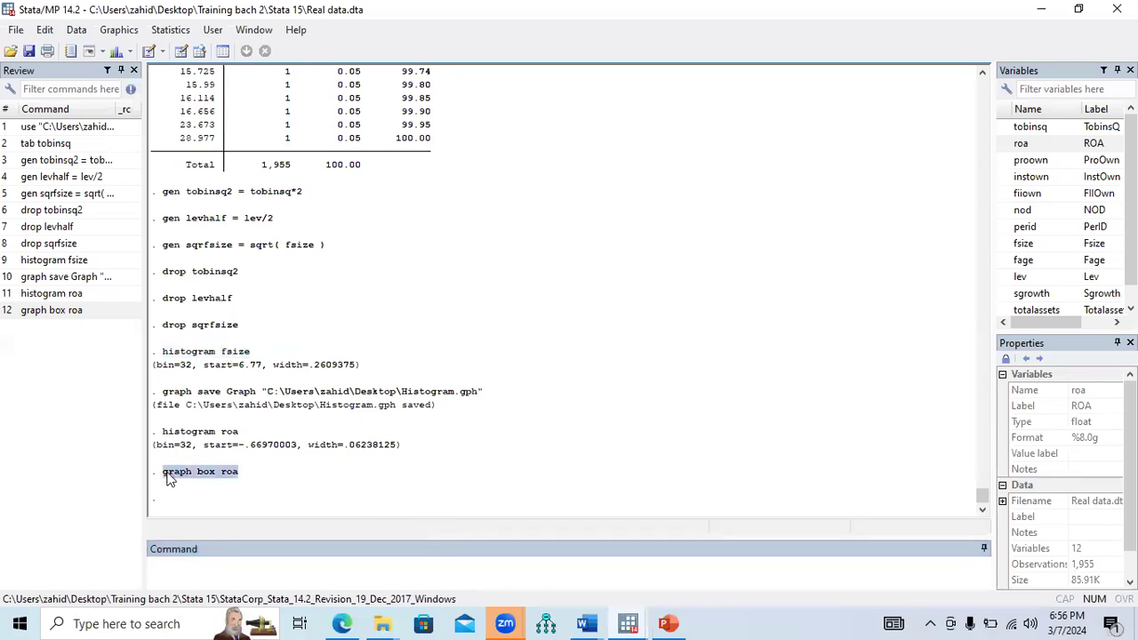
left_click(268, 565)
key("ctrl+v")
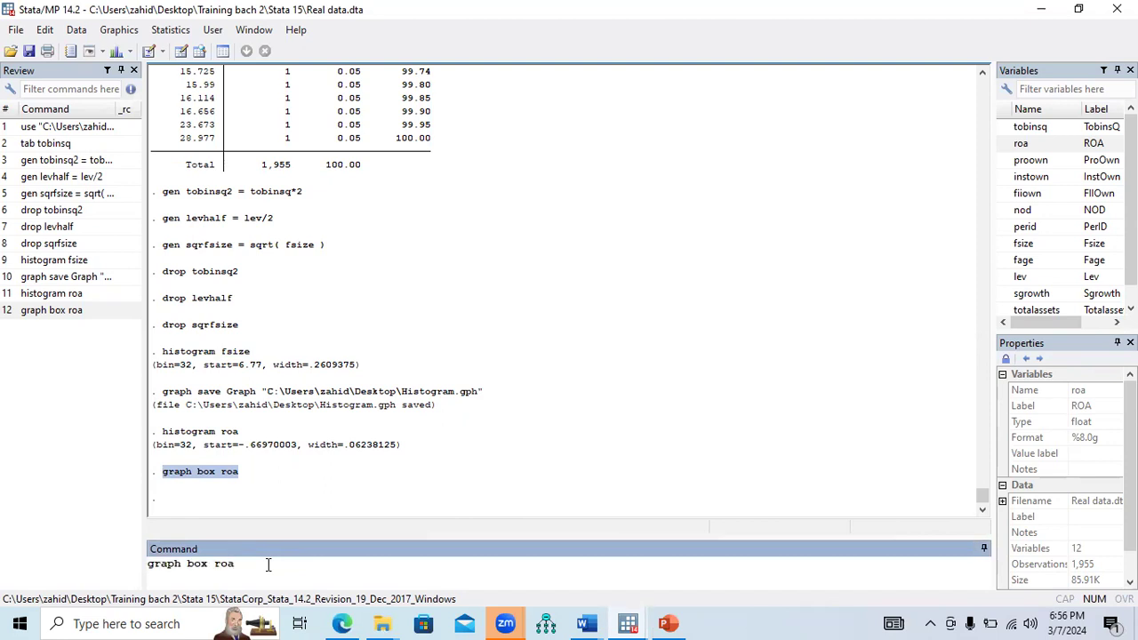
type(", noout")
left_click_drag(248, 567, 286, 566)
left_click(294, 563)
key("Return")
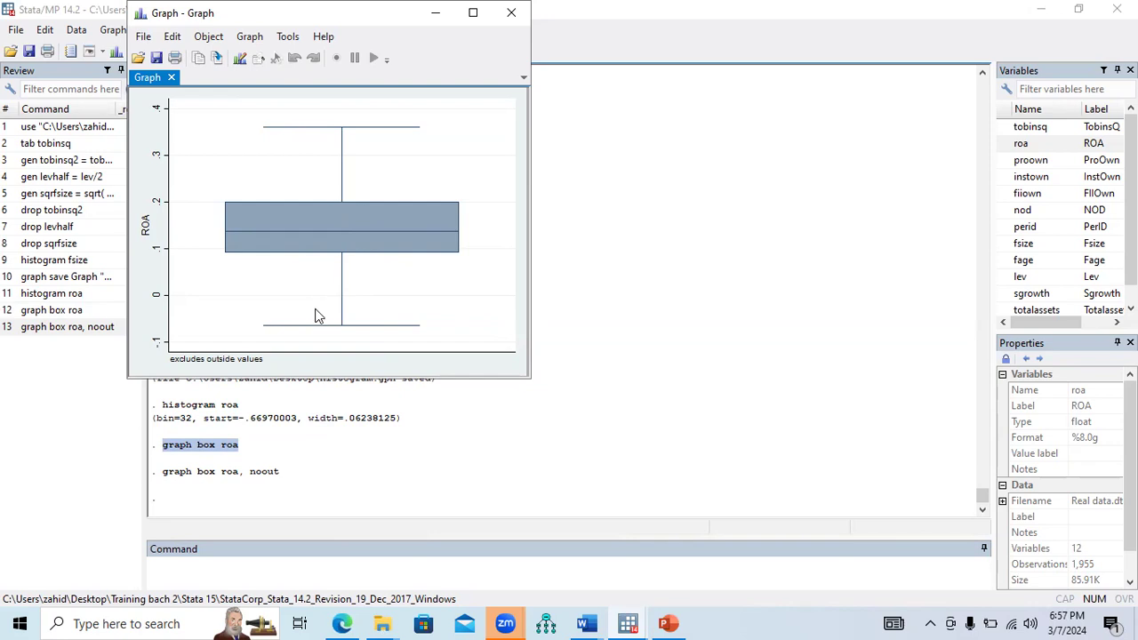
left_click(473, 12)
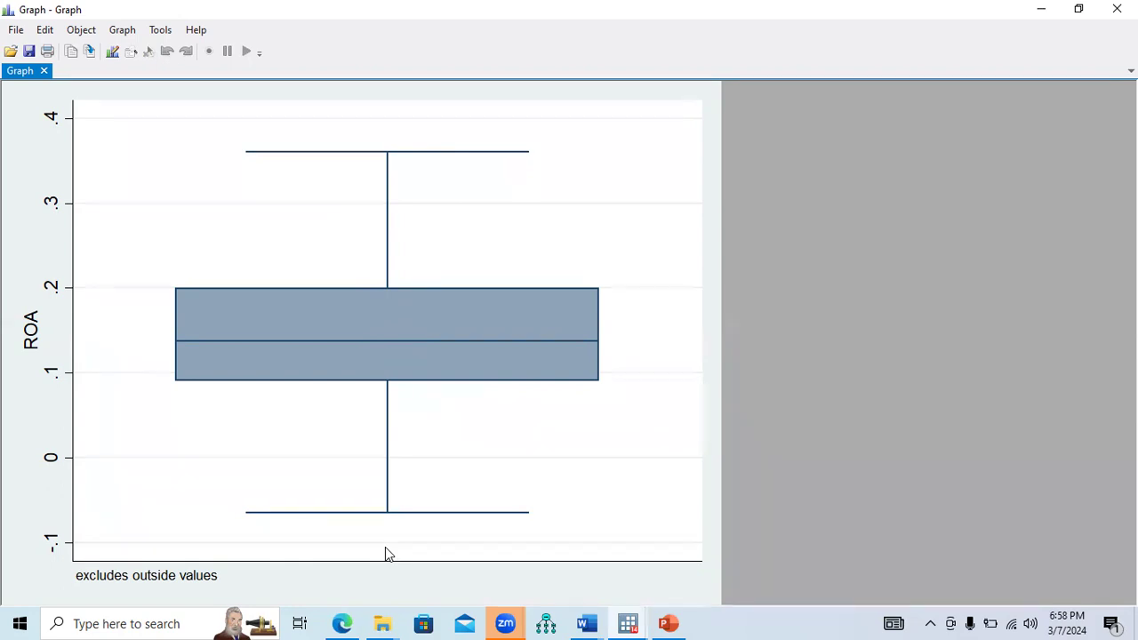
- Copy the roa box plot without outliers and paste it below the ROA histogram in the Word document
right_click(285, 251)
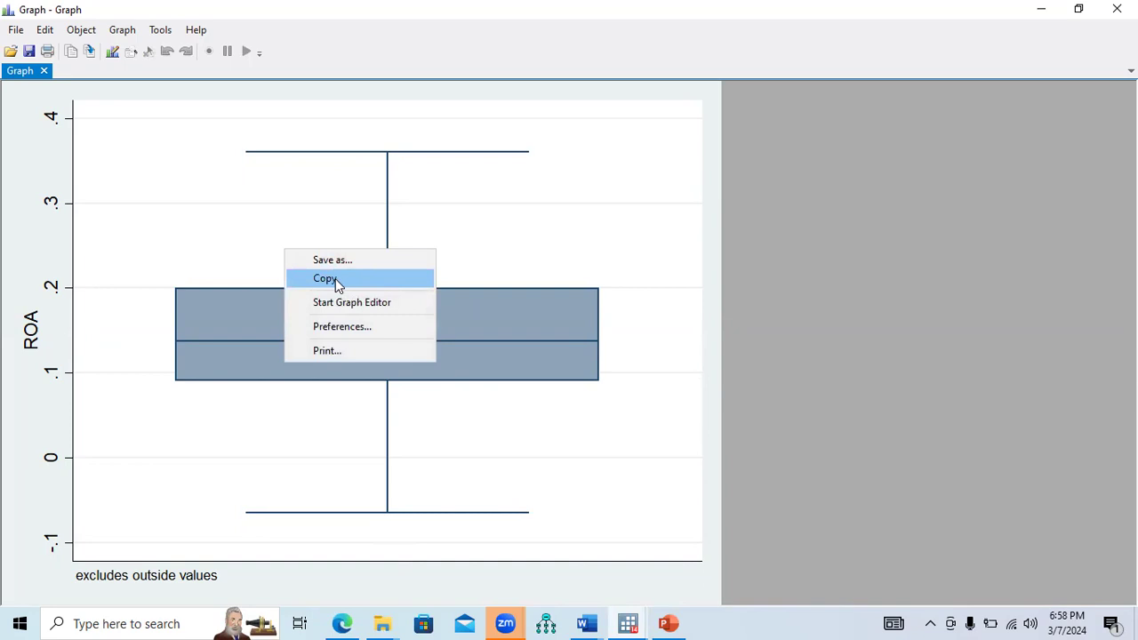
left_click(335, 278)
left_click(586, 623)
left_click(653, 565)
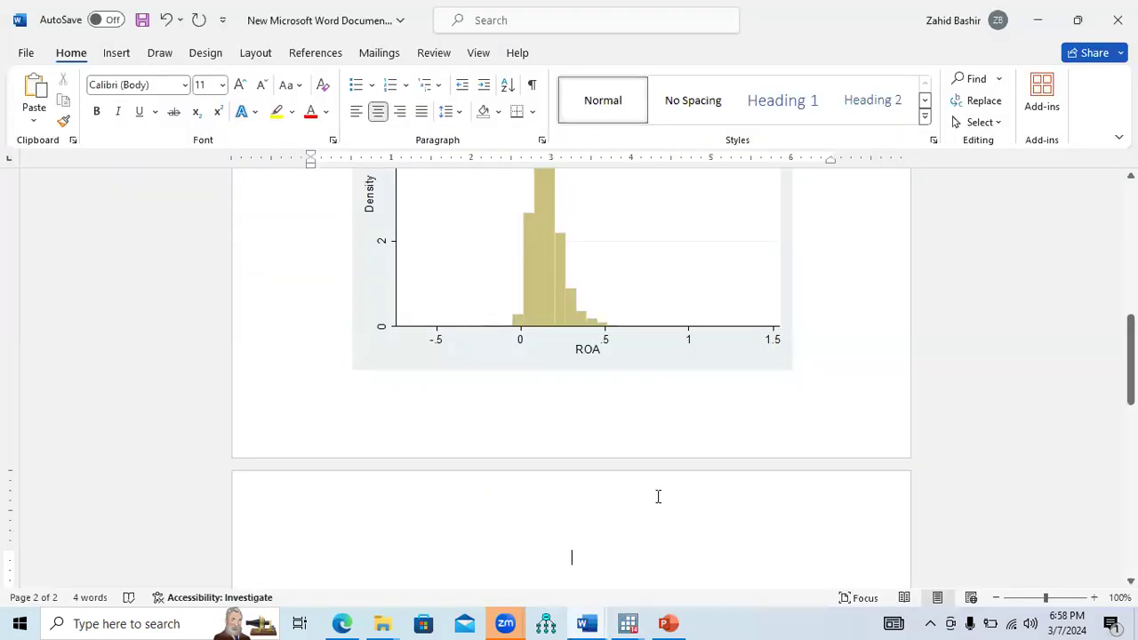
key("ctrl+v")
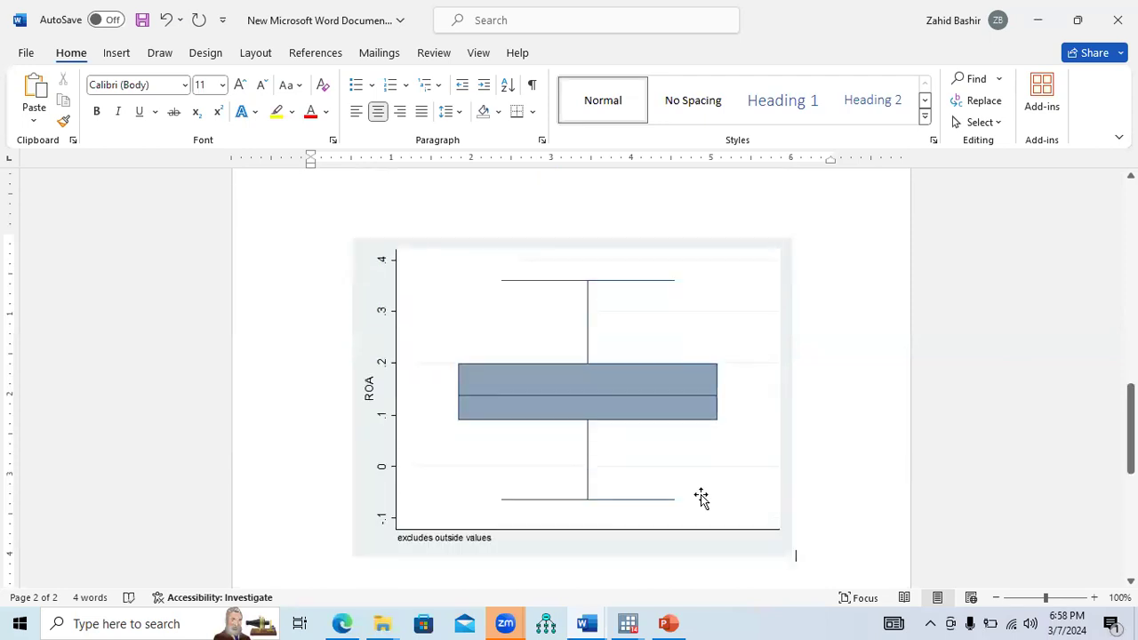
- Add the caption "Box plot of ROA (Normally distributed)" below the pasted box plot
key("Return")
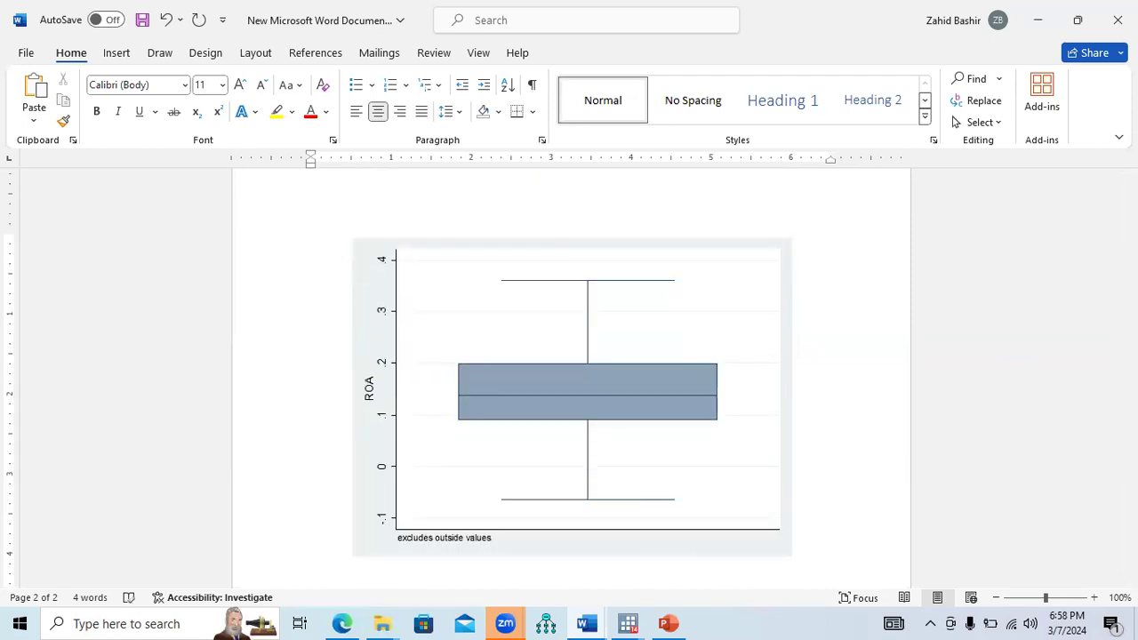
type("Box plot of ROA (")
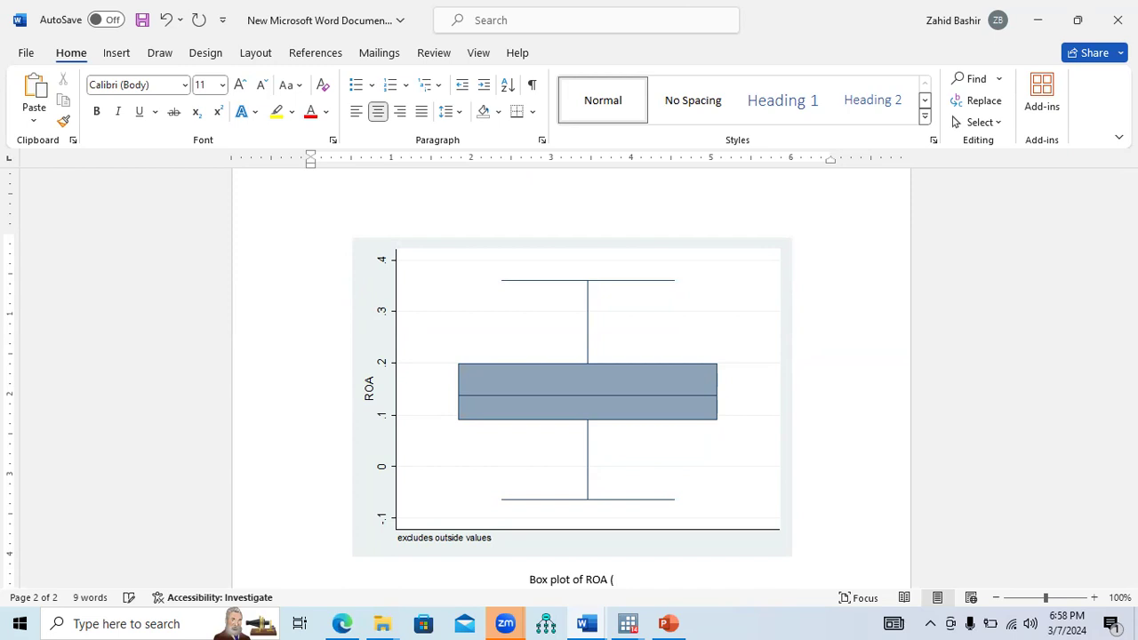
type("Norm")
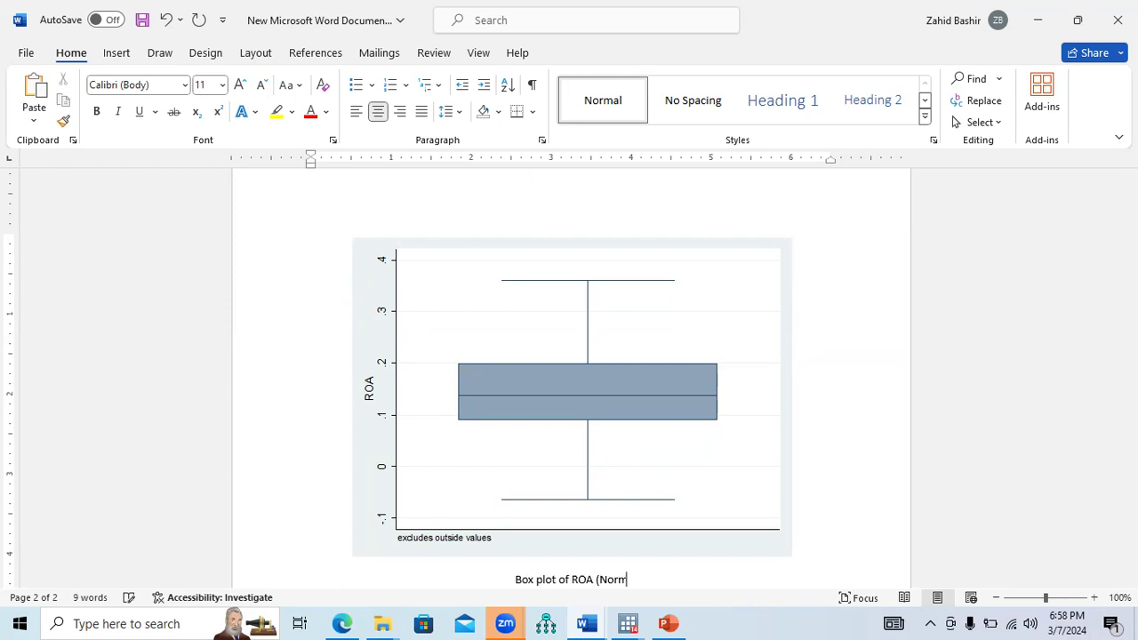
type("ally dist")
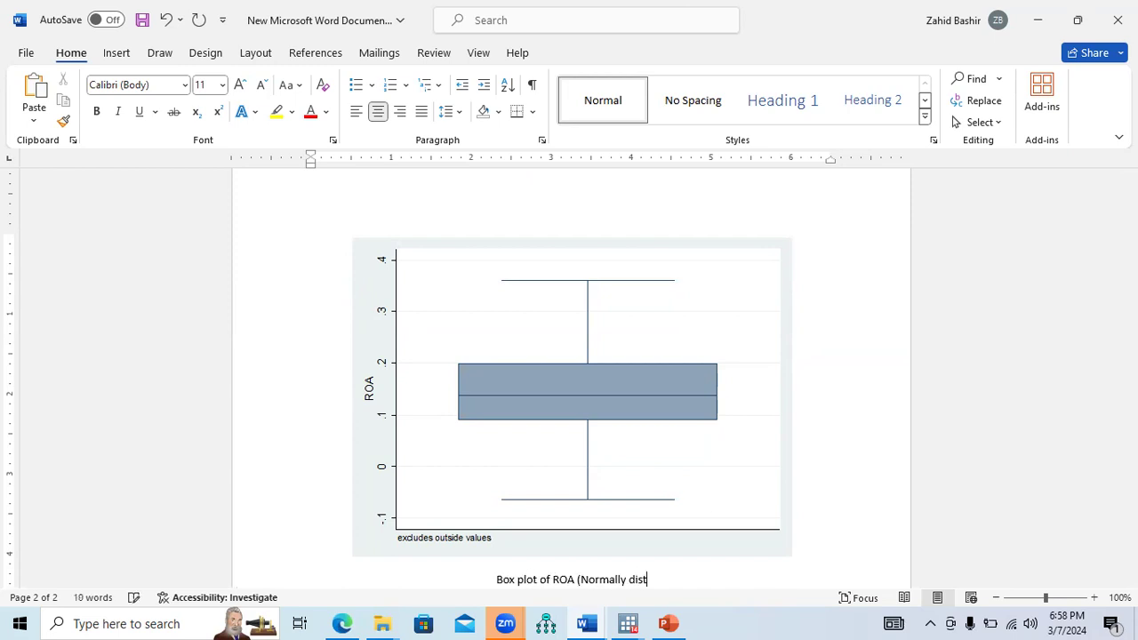
type("ributed)")
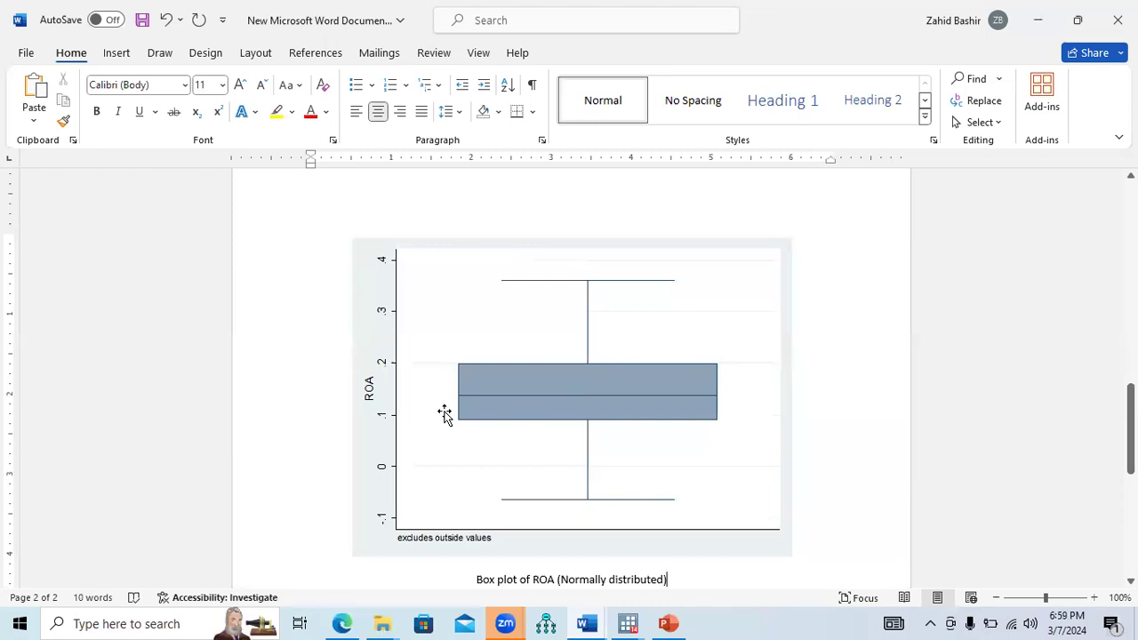
- Switch to the main Stata window, draw a box plot with graph box tobinsq, and view it maximized before closing it
left_click(633, 622)
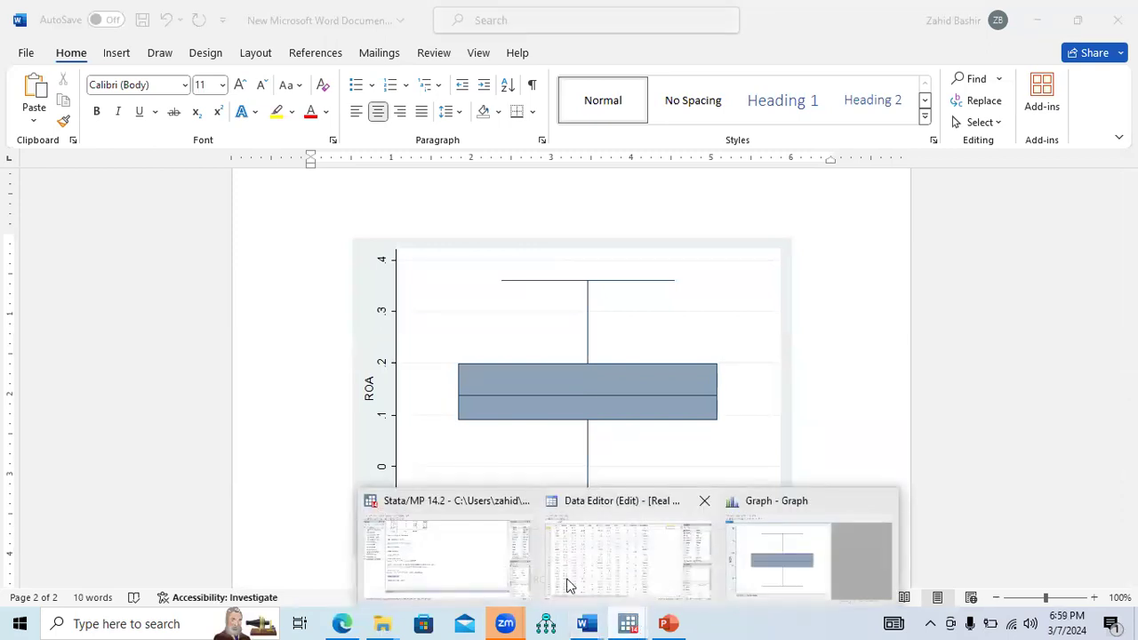
left_click(525, 558)
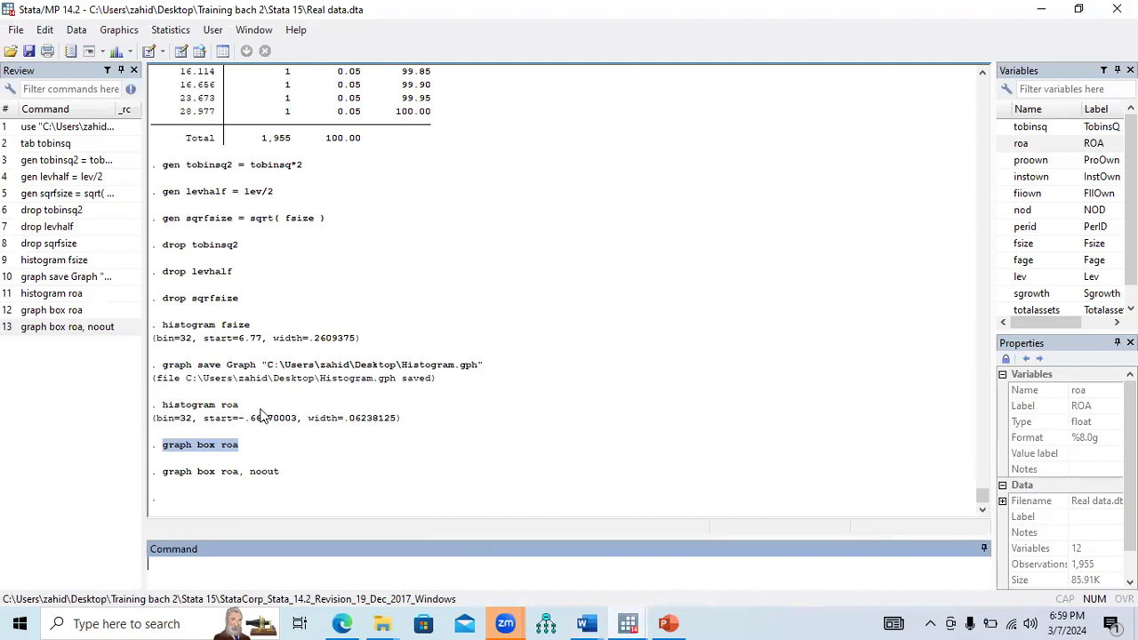
left_click_drag(238, 407, 164, 409)
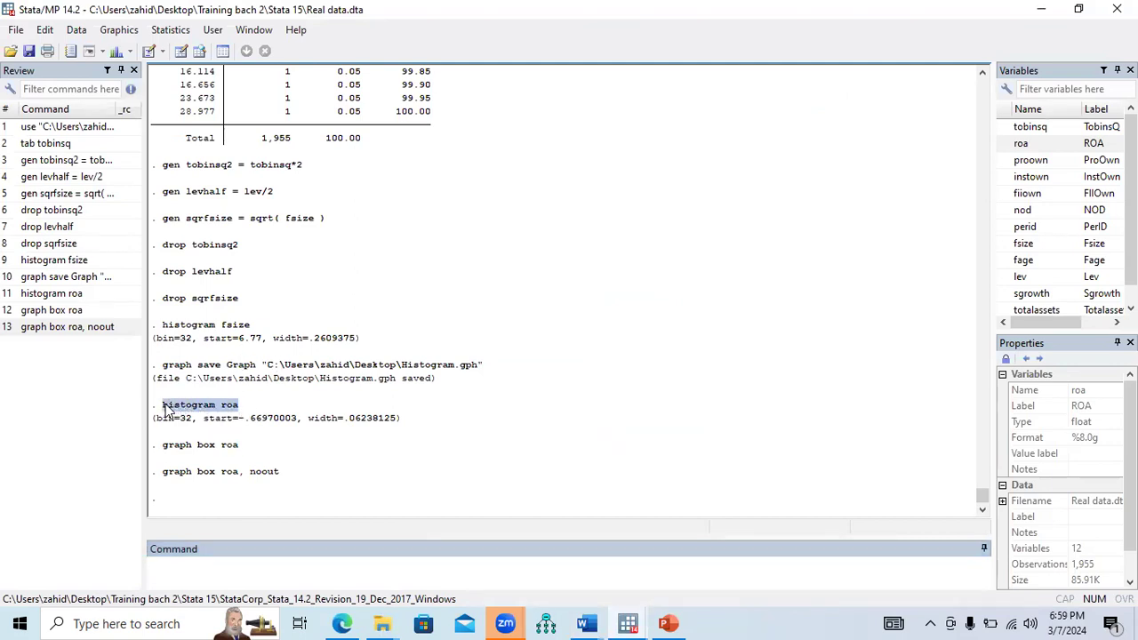
left_click_drag(239, 446, 165, 452)
key("ctrl+c")
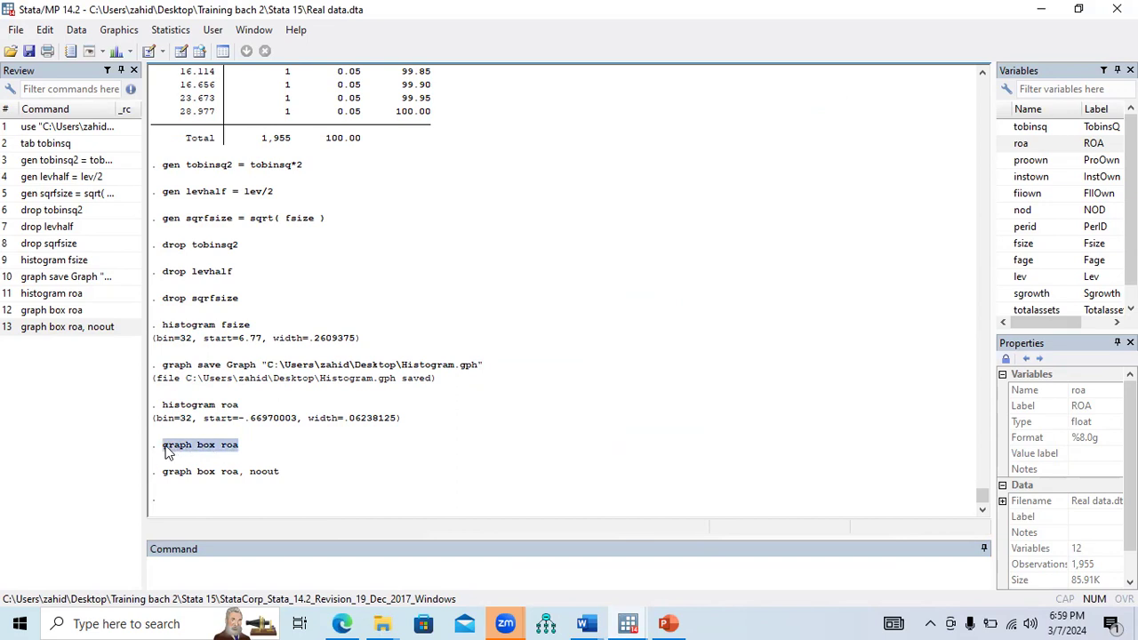
left_click(225, 575)
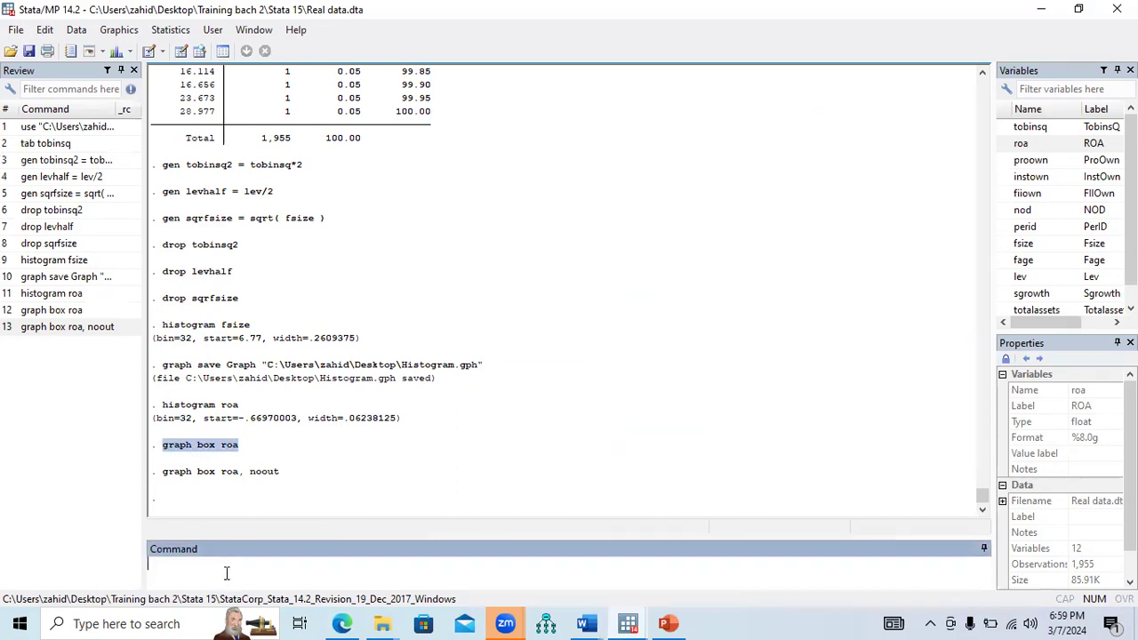
key("ctrl+v")
double_click(1004, 131)
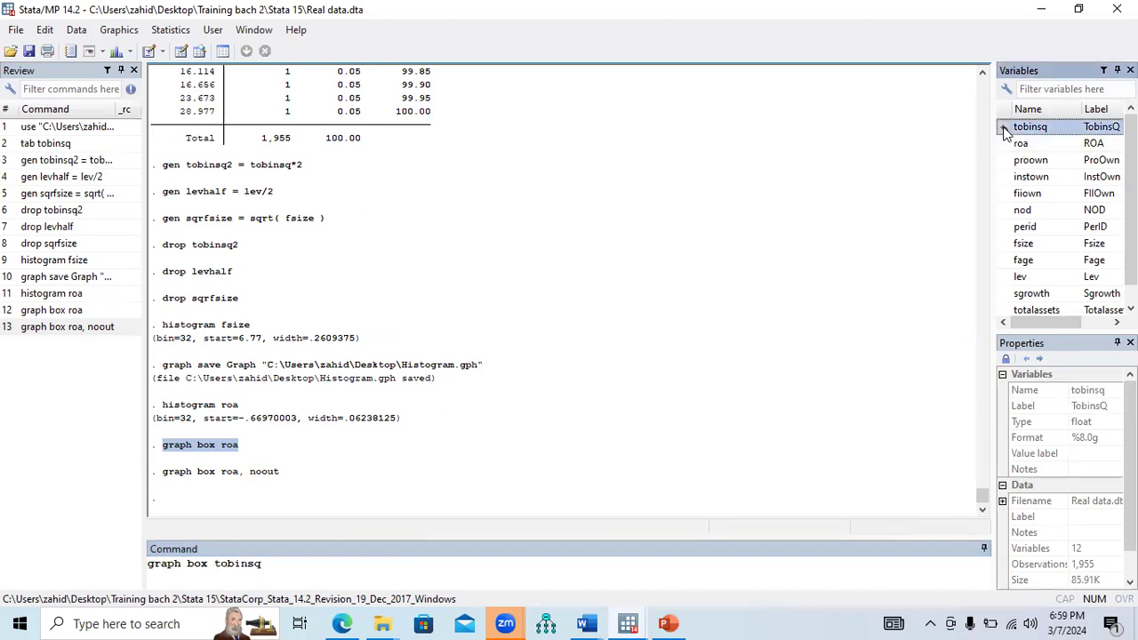
left_click(272, 565)
key("Return")
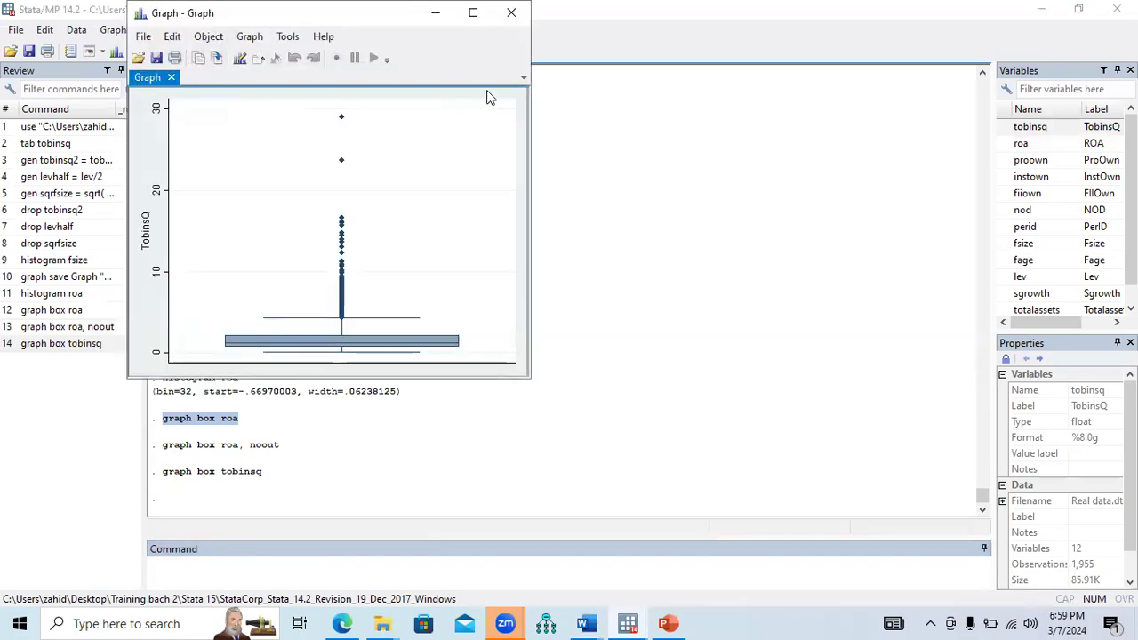
left_click(472, 13)
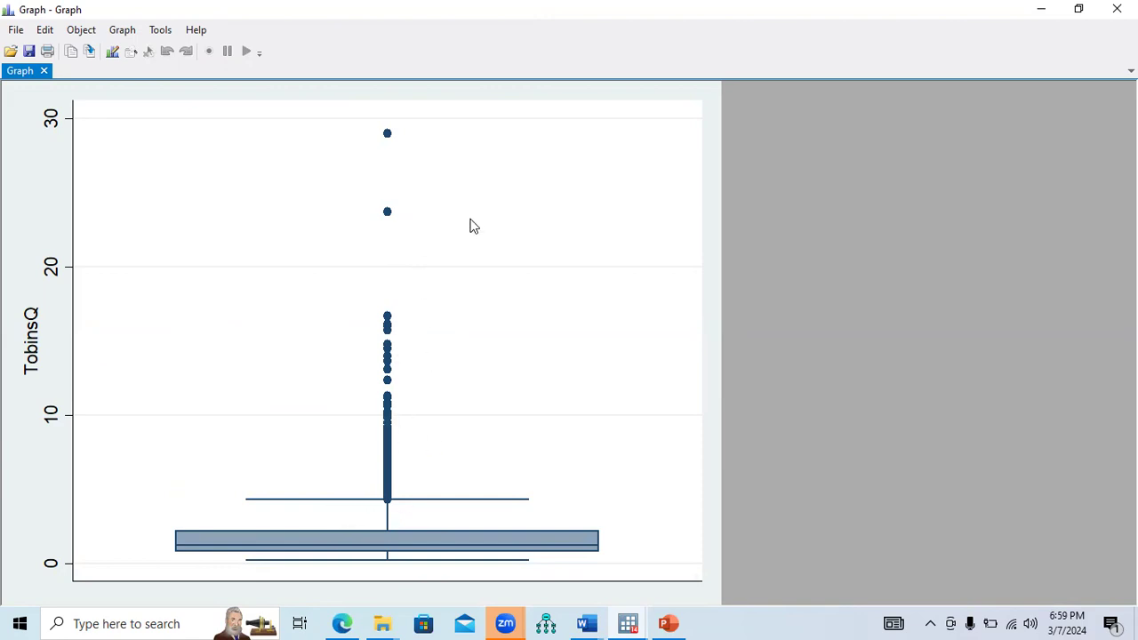
left_click(1116, 9)
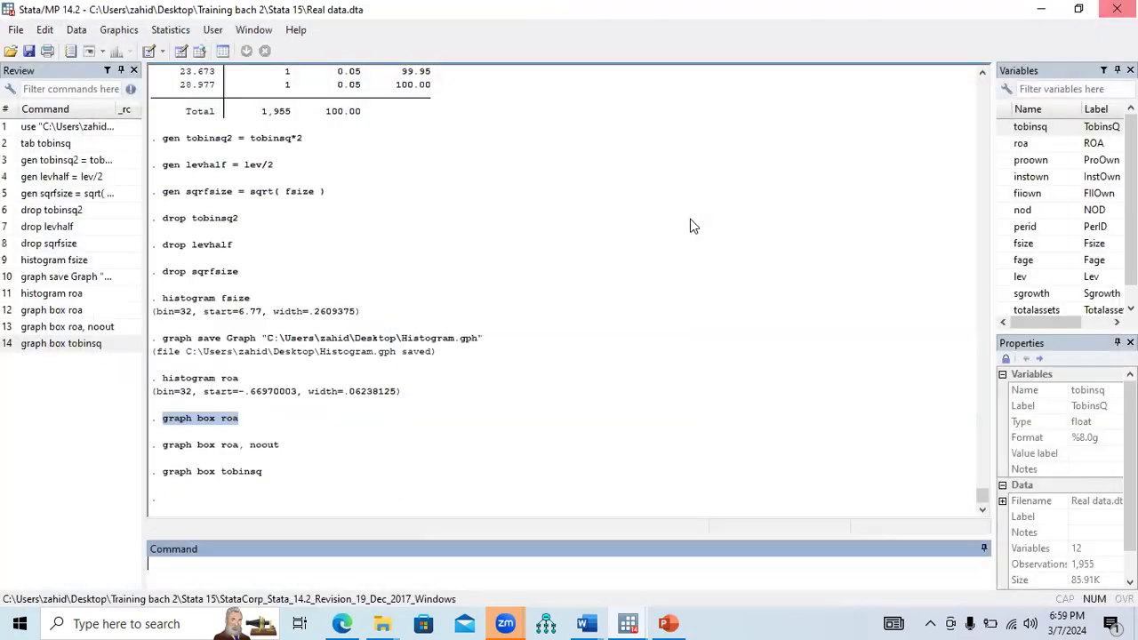
- Draw the box plot without outliers using graph box tobinsq, noout, and maximize the graph
left_click_drag(281, 449, 165, 453)
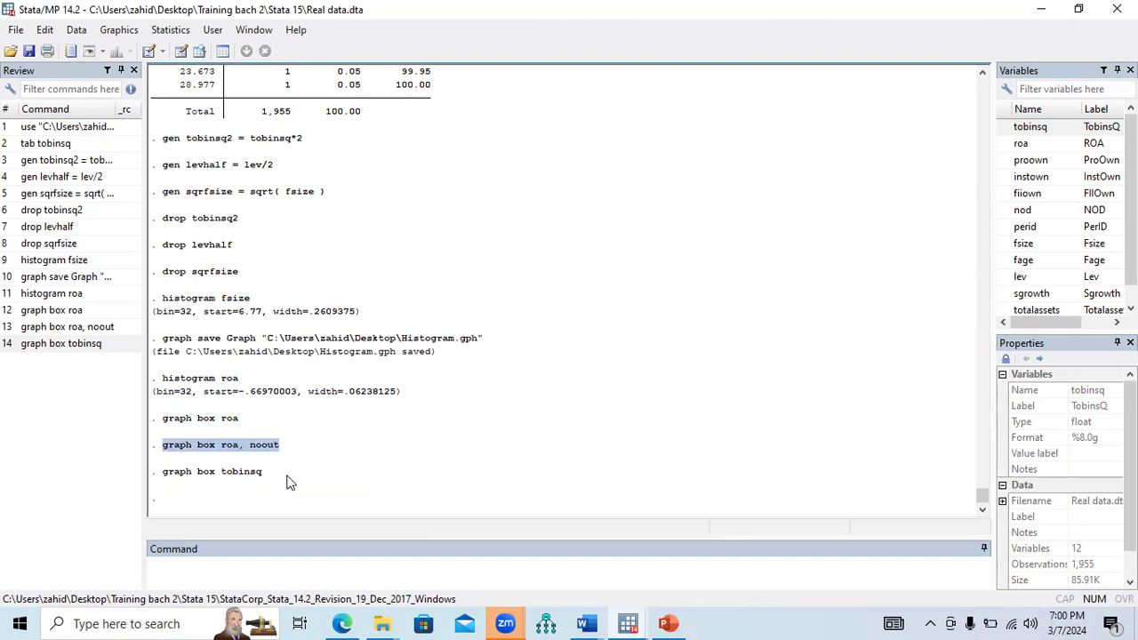
left_click_drag(269, 478, 166, 481)
key("ctrl+c")
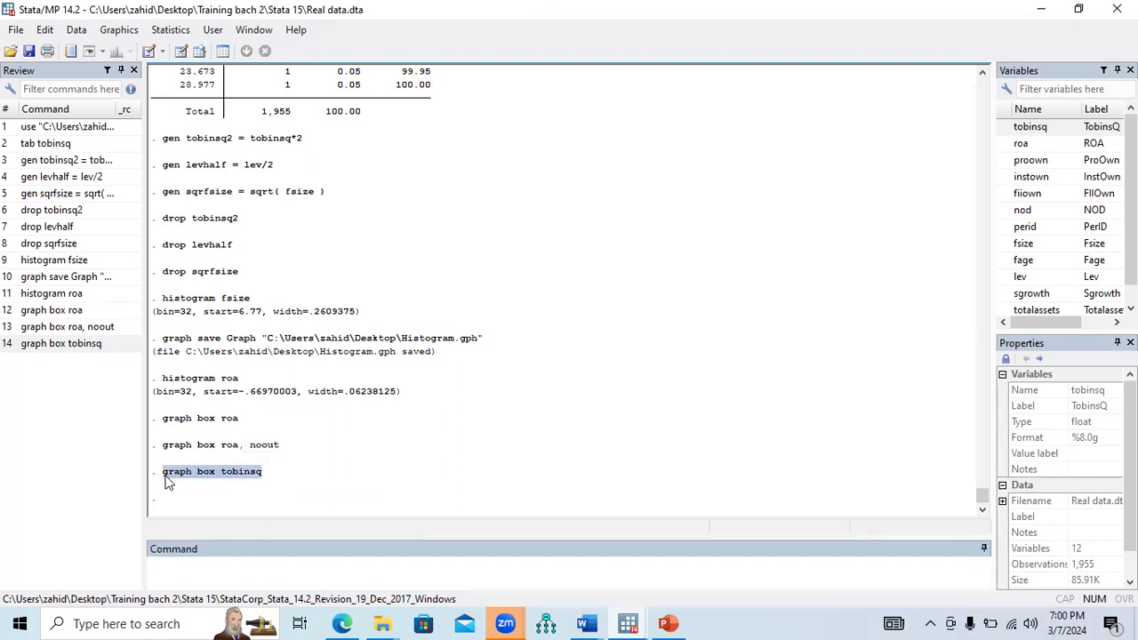
left_click(218, 569)
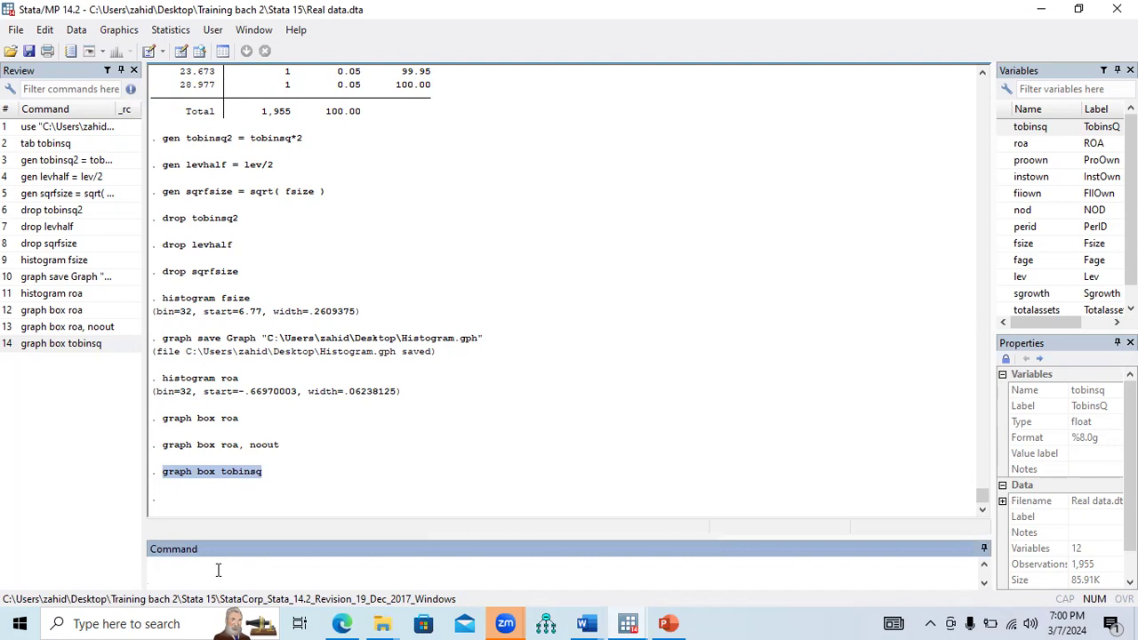
key("ctrl+v")
type(", noou")
key("Return")
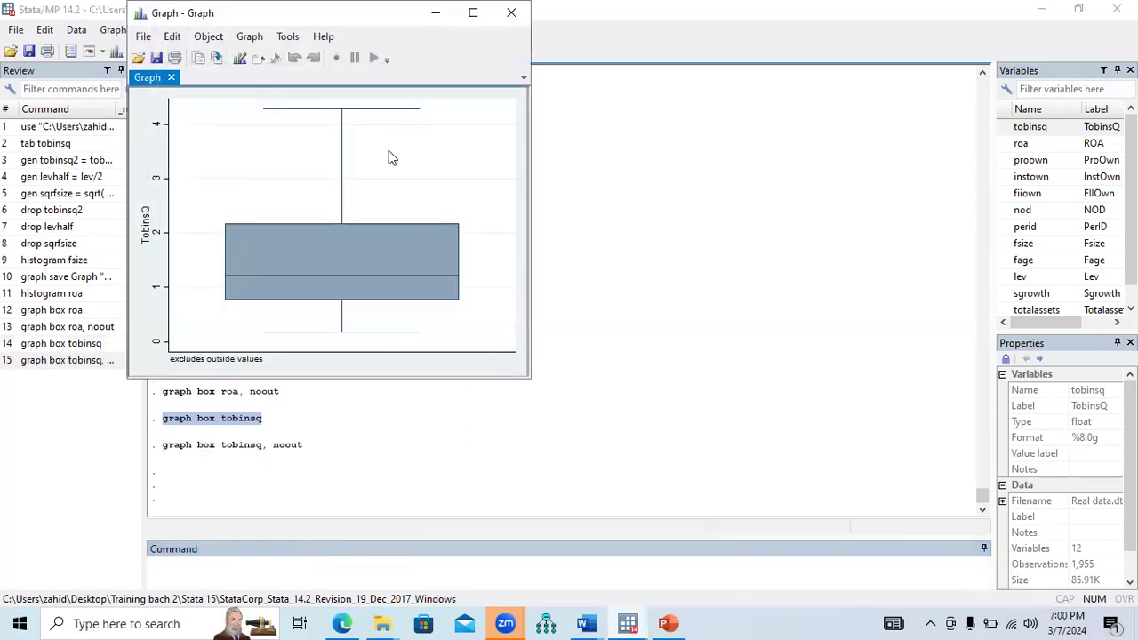
left_click(473, 12)
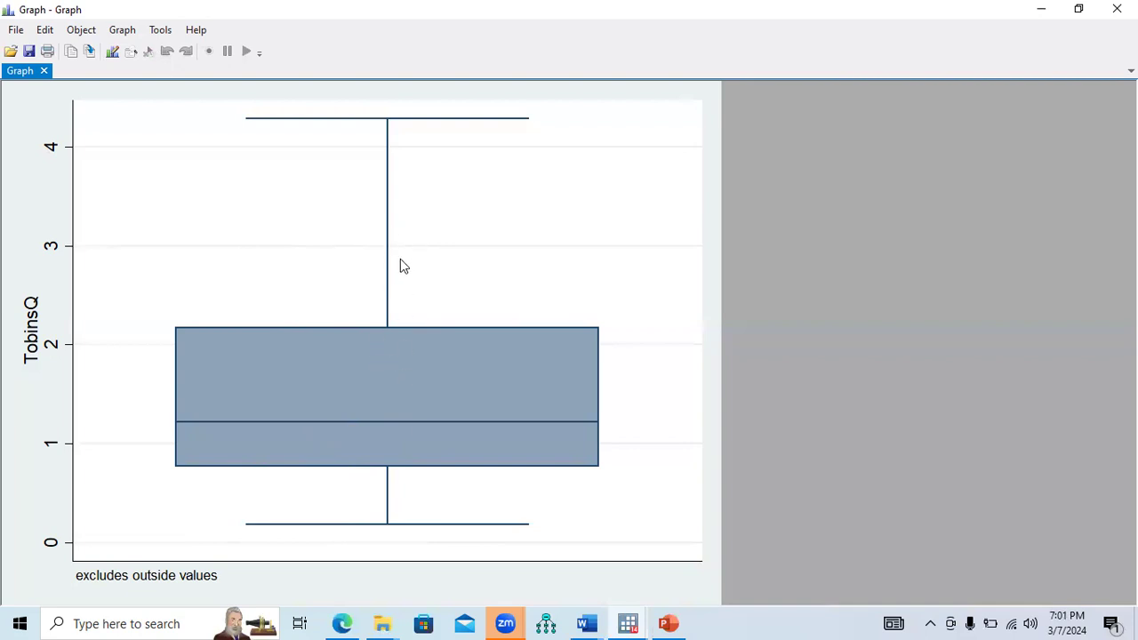
- Copy the tobinsq box plot without outliers and paste it into the Word document below the ROA box plot caption
right_click(330, 255)
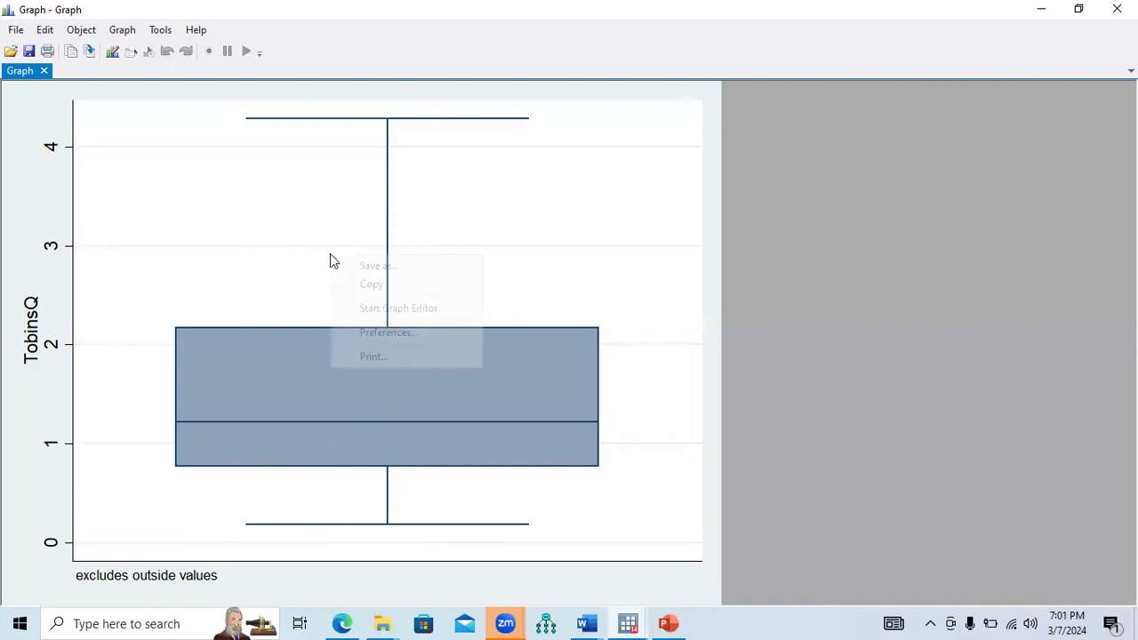
left_click(374, 283)
mouse_move(629, 612)
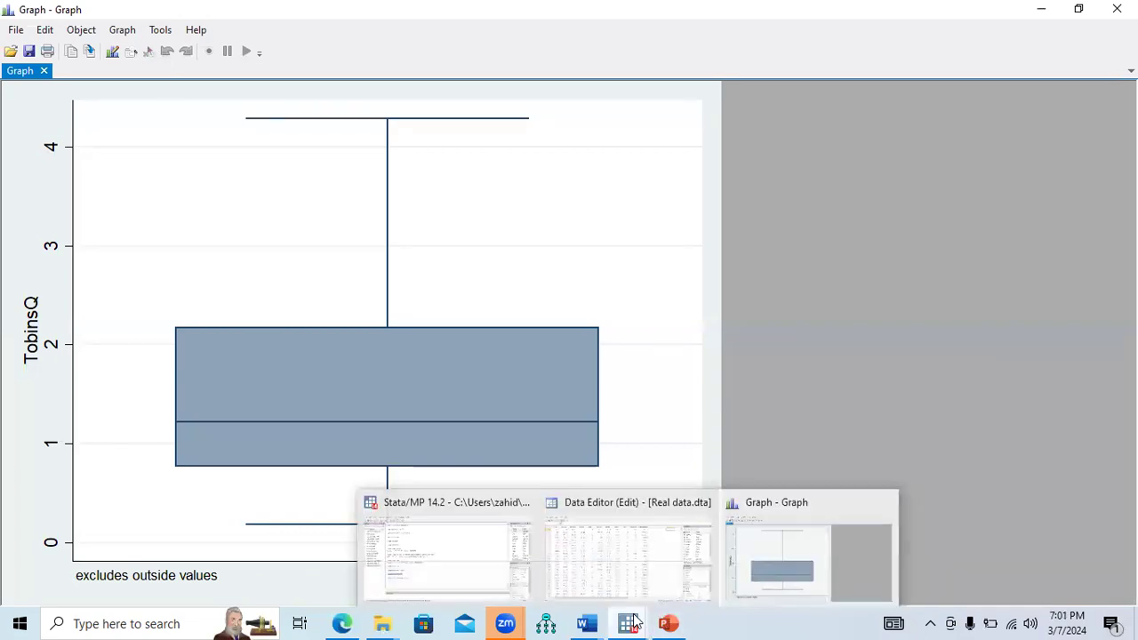
mouse_move(587, 623)
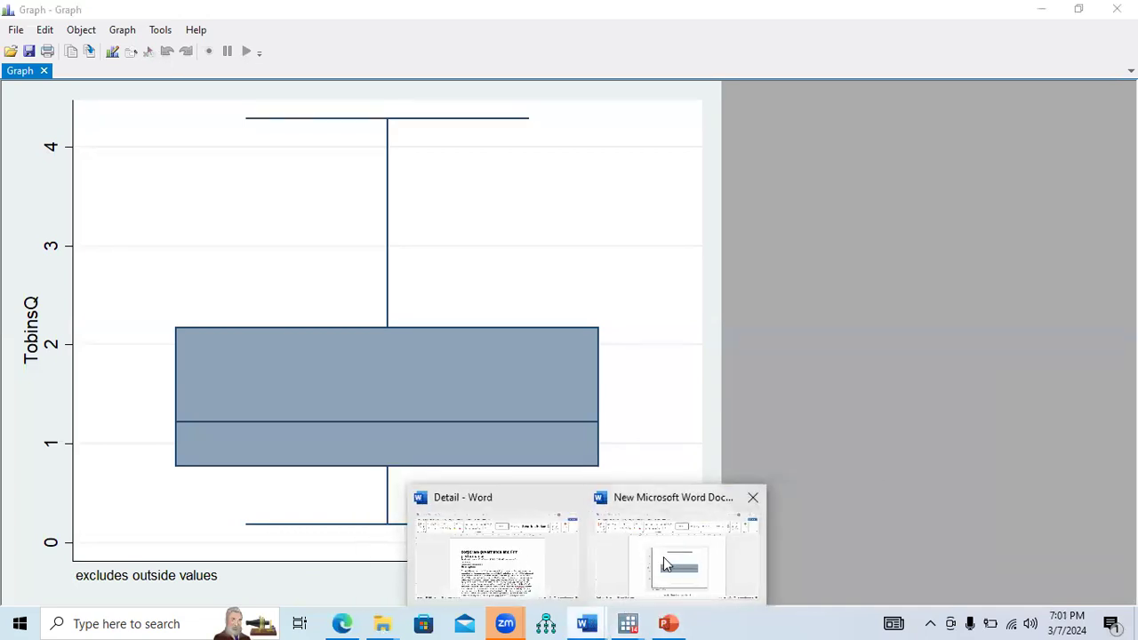
left_click(667, 562)
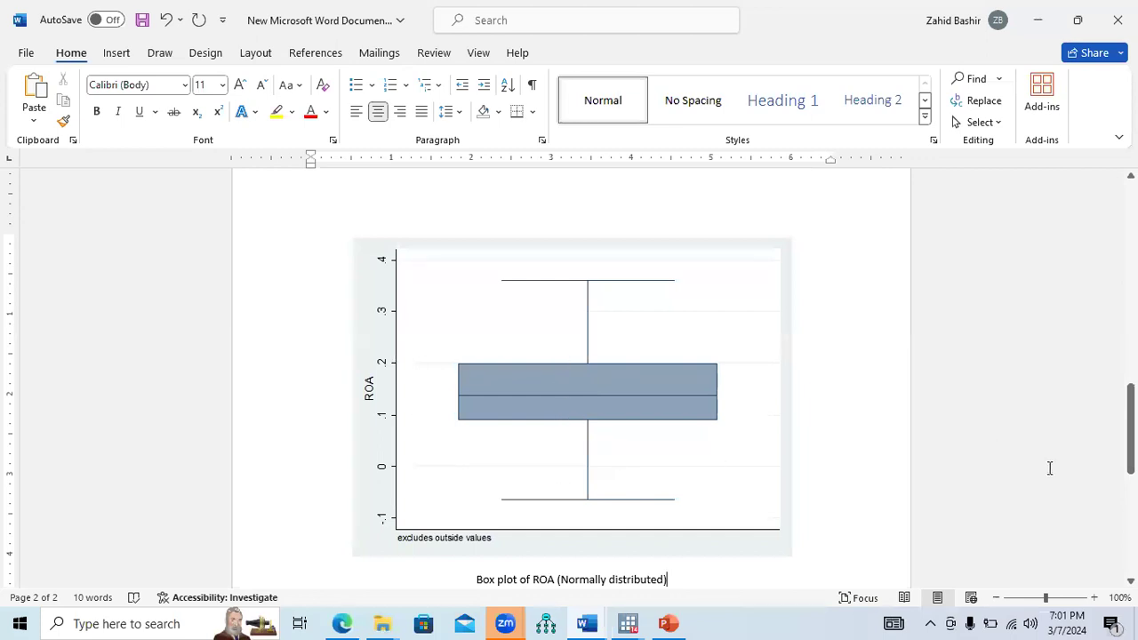
left_click_drag(1130, 427, 1130, 468)
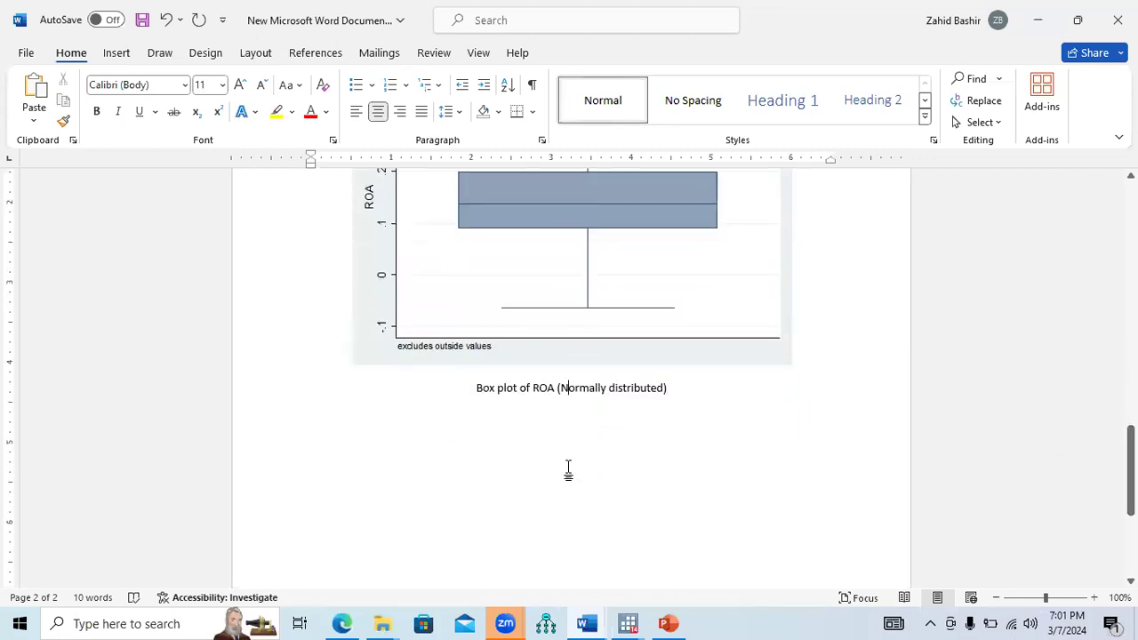
left_click(679, 392)
key("Return")
key("ctrl+v")
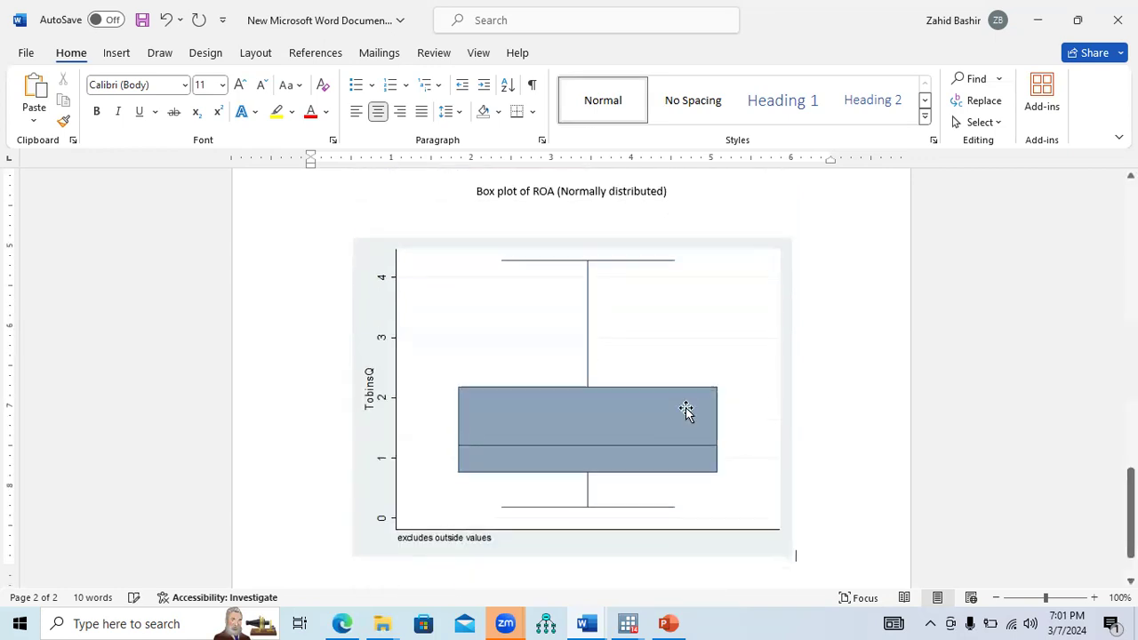
- Add the caption "Box plot for Tobin's Q" below the pasted TobinsQ box plot
key("Return")
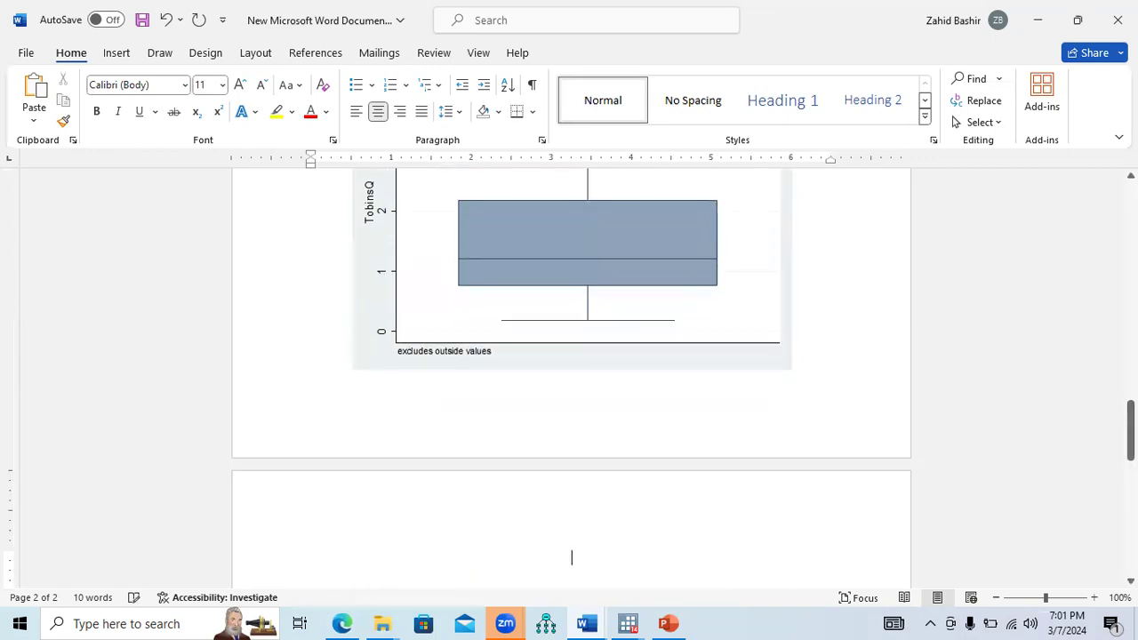
type("x ")
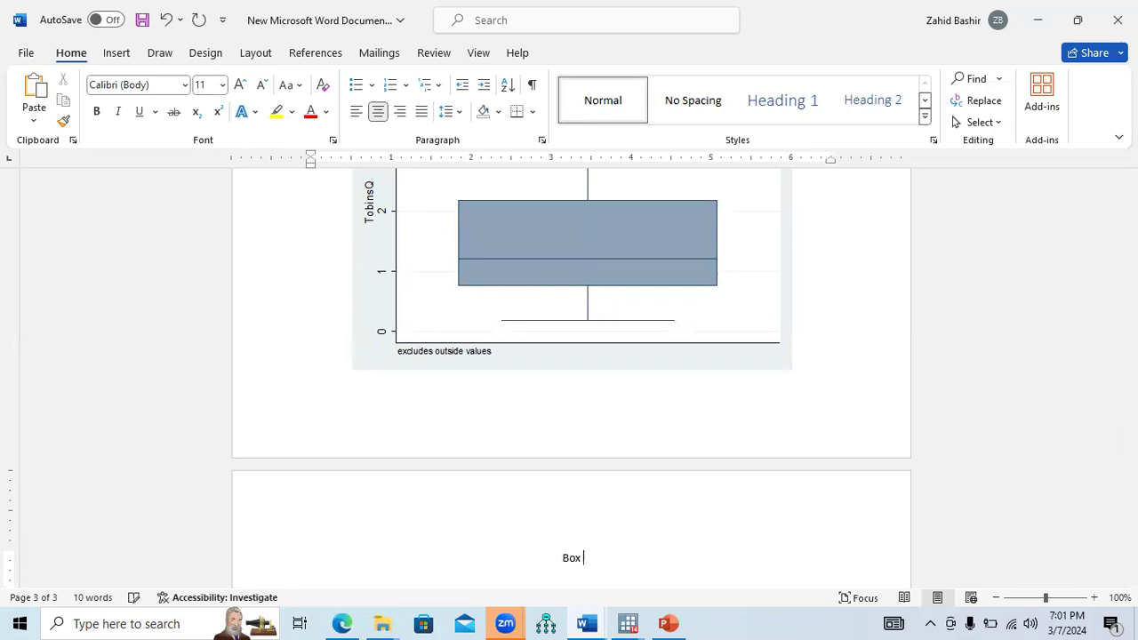
type("plot for Tobin's Q")
- Reduce the height of the TobinsQ box plot so its caption fits on the same page, and save the document
left_click_drag(1131, 431, 1131, 404)
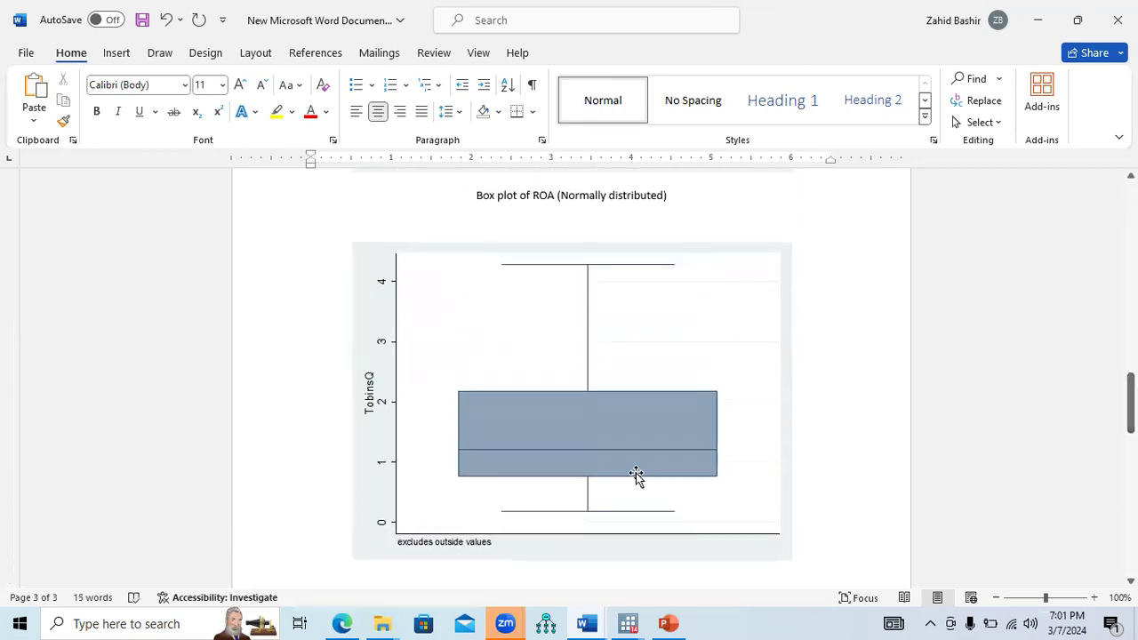
left_click(593, 500)
left_click_drag(572, 559, 574, 525)
left_click(706, 563)
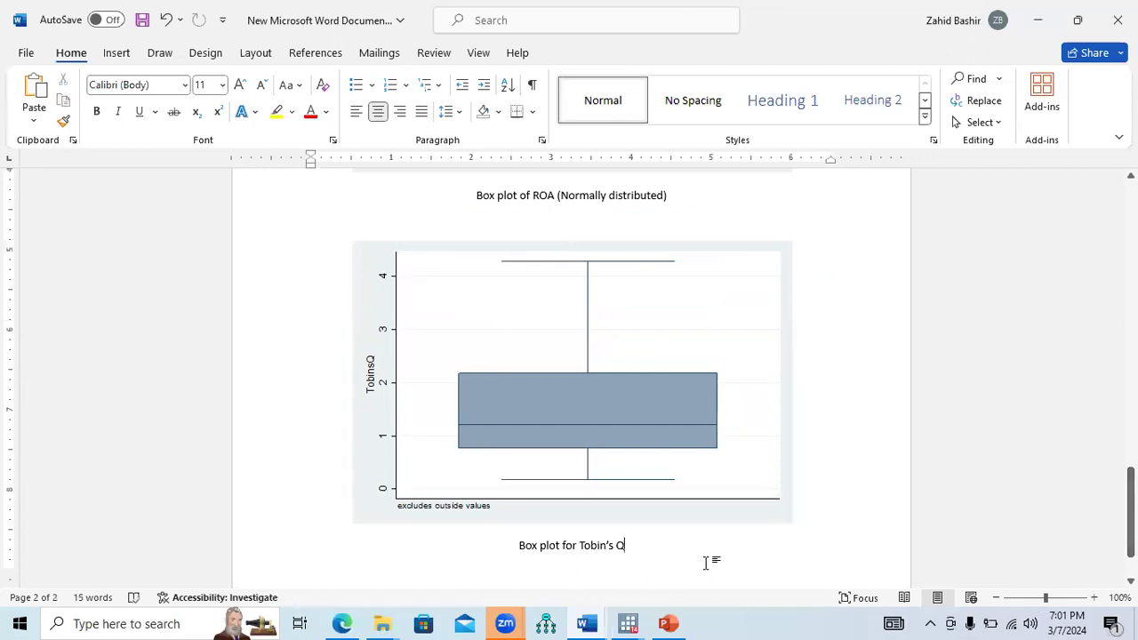
key("ctrl+s")
- Switch to the PowerPoint slides and highlight "categorical" in the note on variable types for grouped box plots
key("alt+Tab")
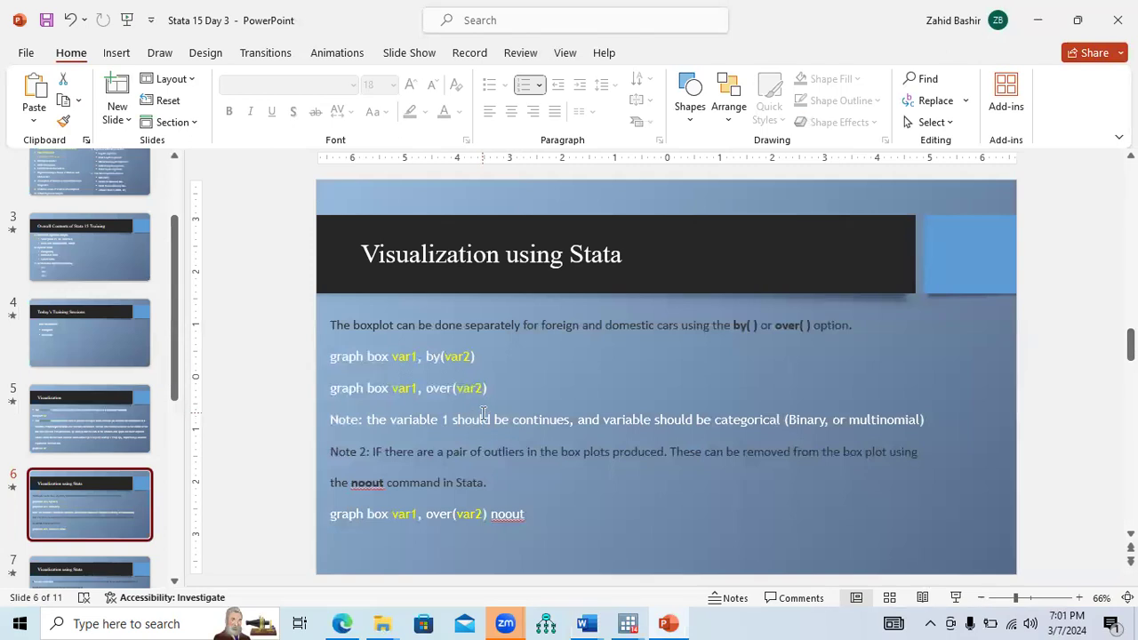
left_click_drag(716, 420, 781, 425)
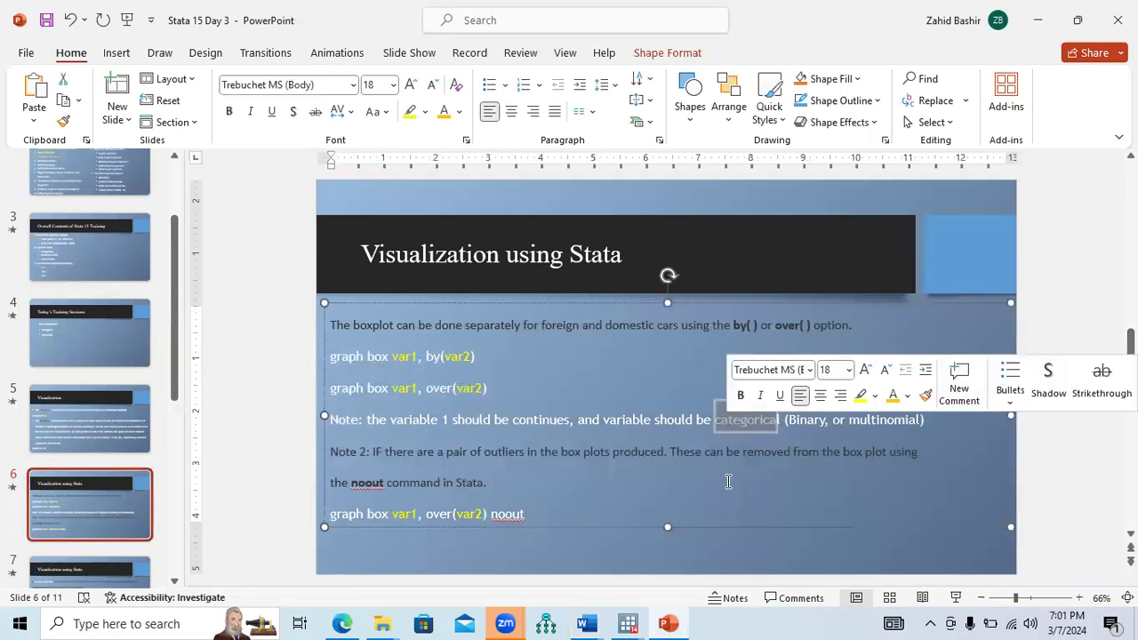
- Switch to Stata, run codebook, and page through the full output to examine the type and range of every variable
left_click(627, 623)
left_click(491, 538)
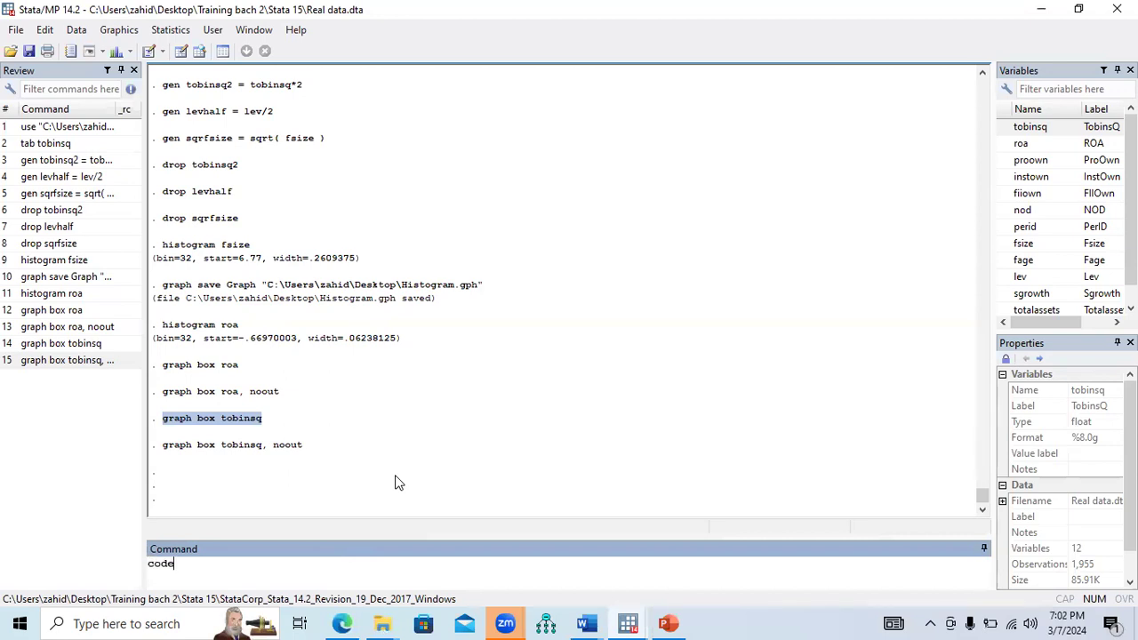
type("codebook")
key("Return")
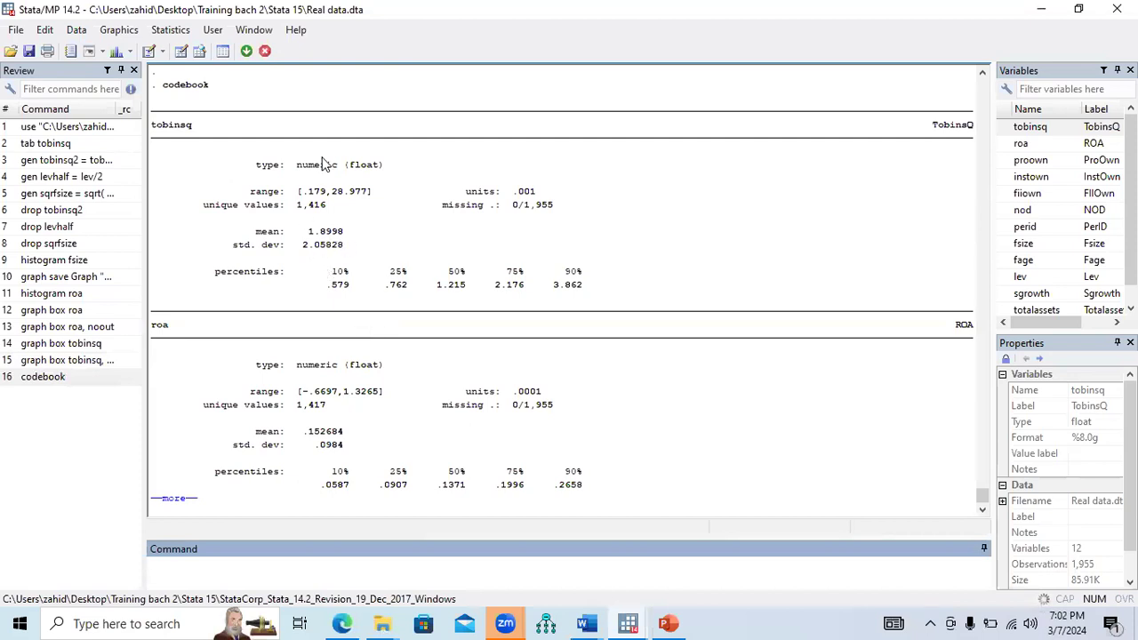
mouse_move(982, 498)
left_mouse_down()
mouse_move(981, 483)
mouse_move(981, 497)
left_mouse_up()
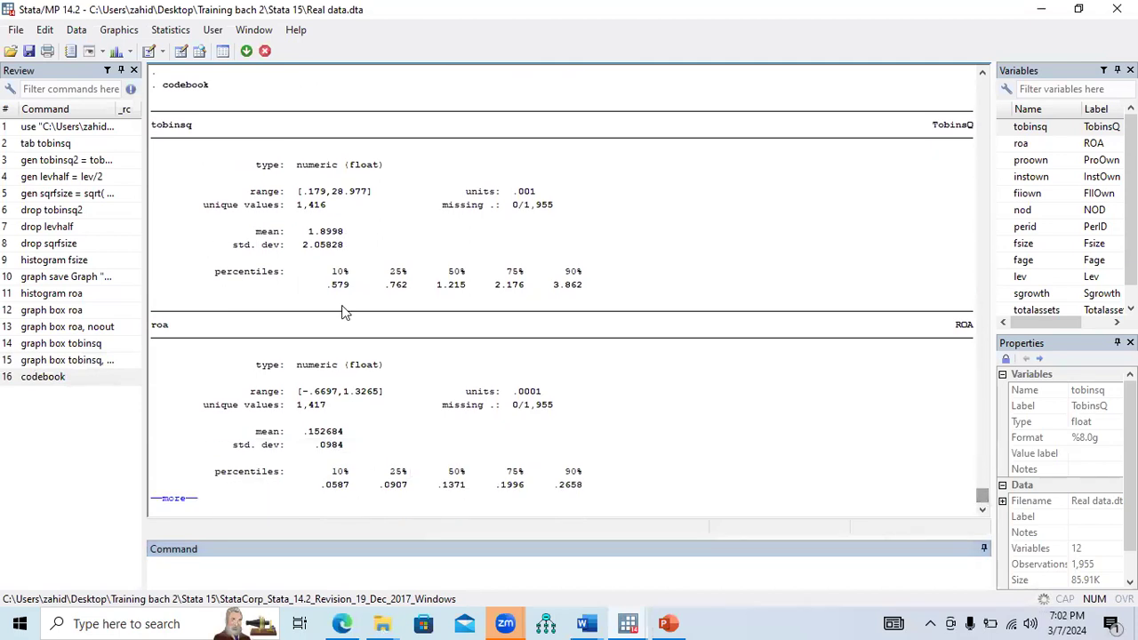
left_click(187, 497)
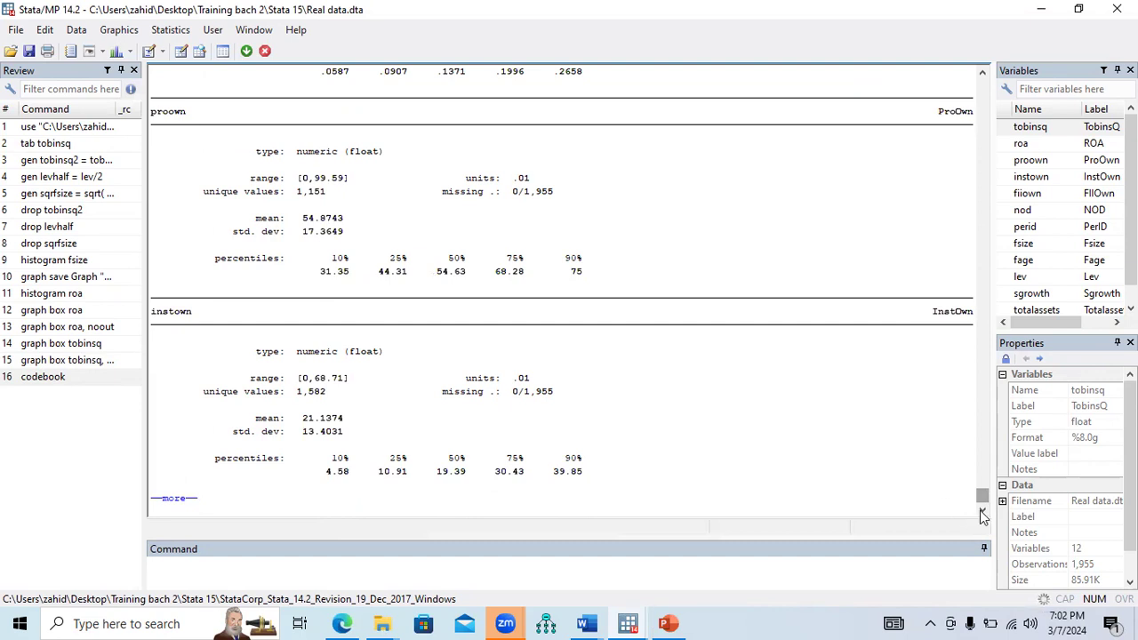
left_click(170, 501)
left_click(170, 501)
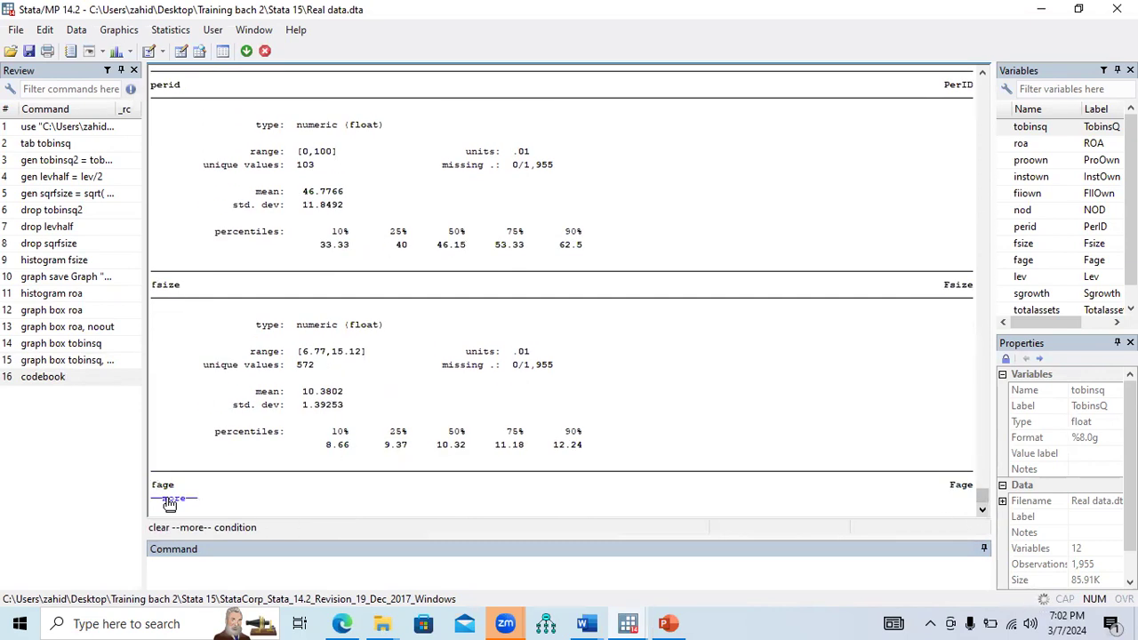
left_click(172, 501)
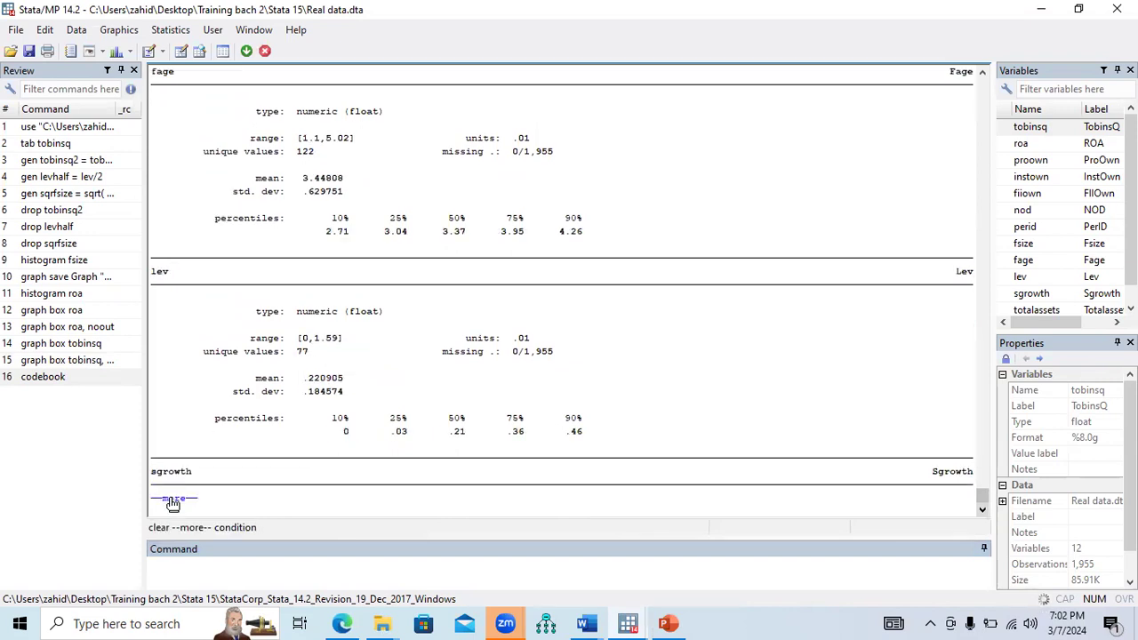
left_click(173, 502)
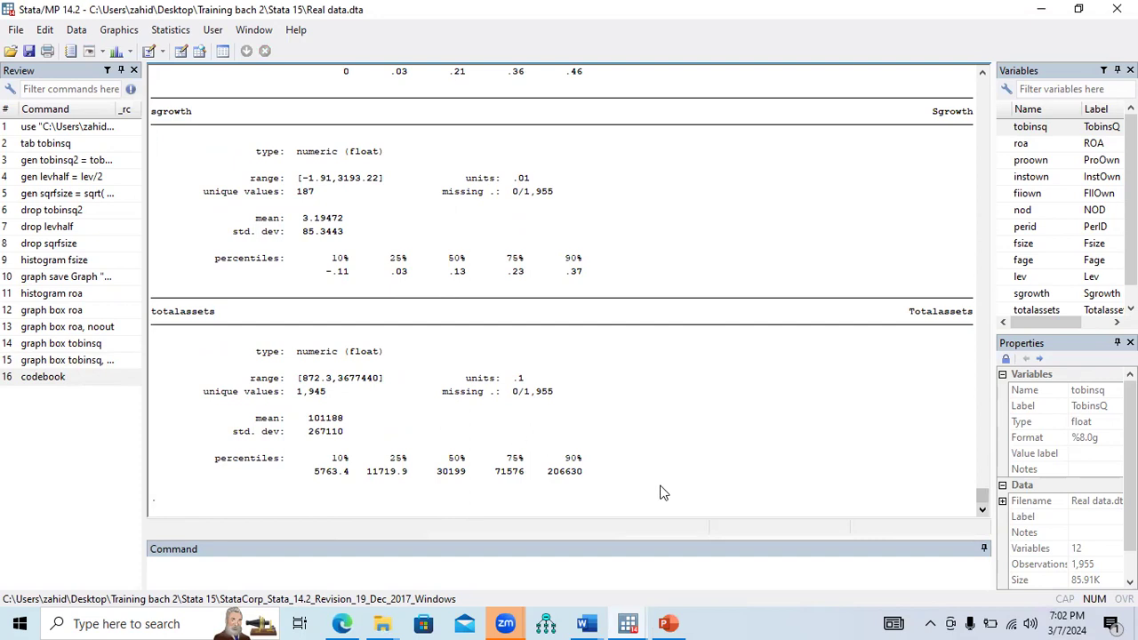
- Return to the PowerPoint slides, highlight the graph box var1, by(var2) syntax, and start the slide show from slide 6
left_click(667, 623)
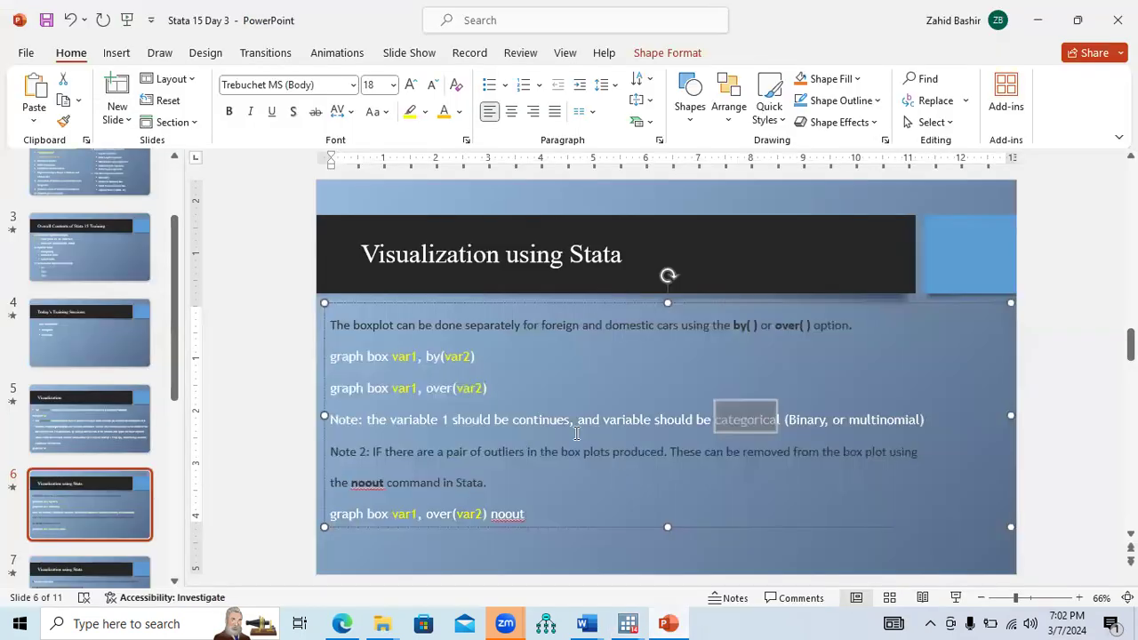
left_click(547, 420)
left_click_drag(330, 358, 477, 357)
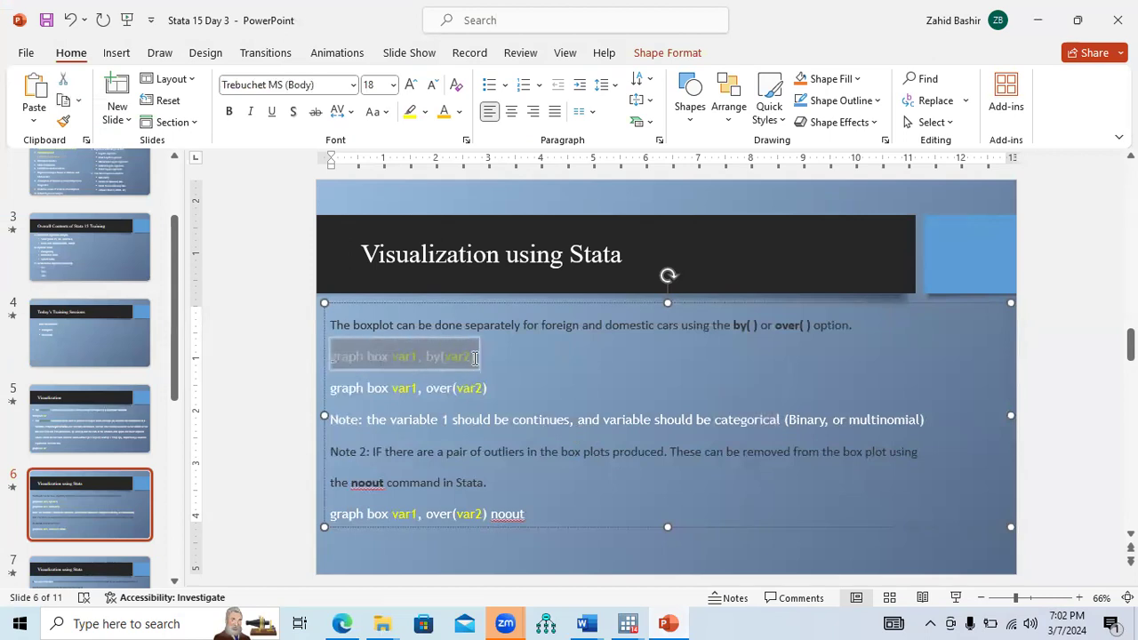
left_click(523, 372)
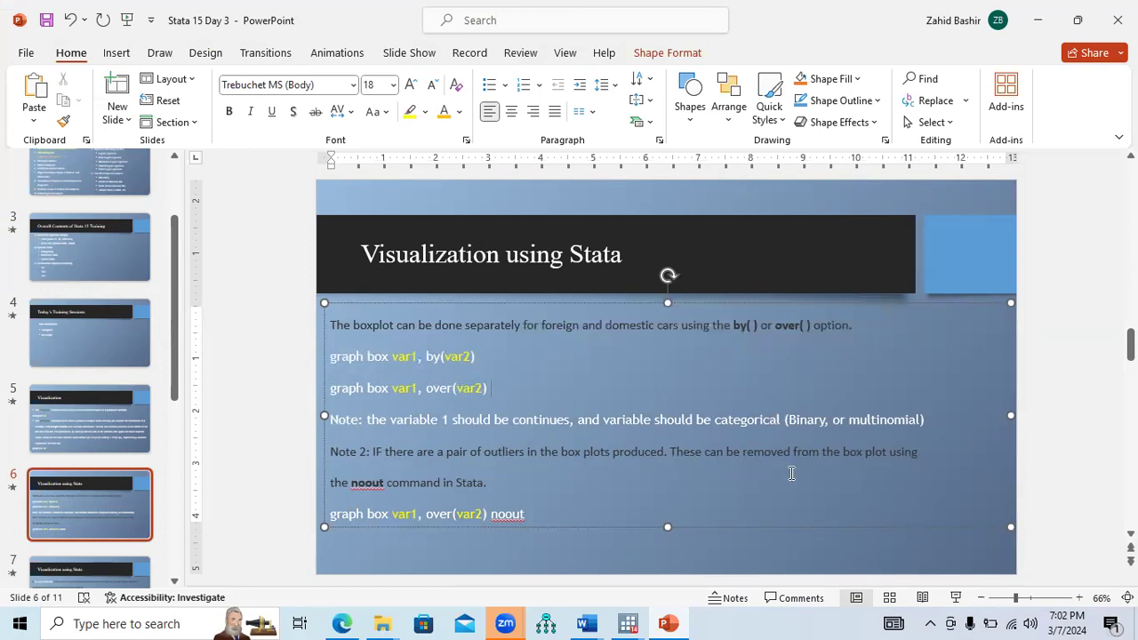
left_click(955, 598)
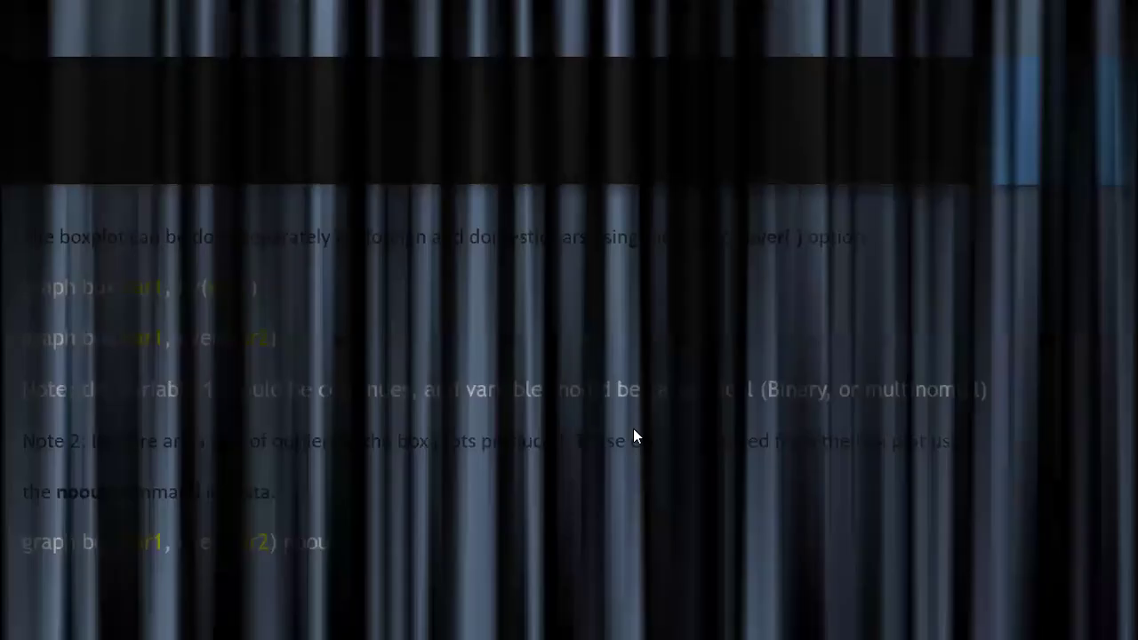